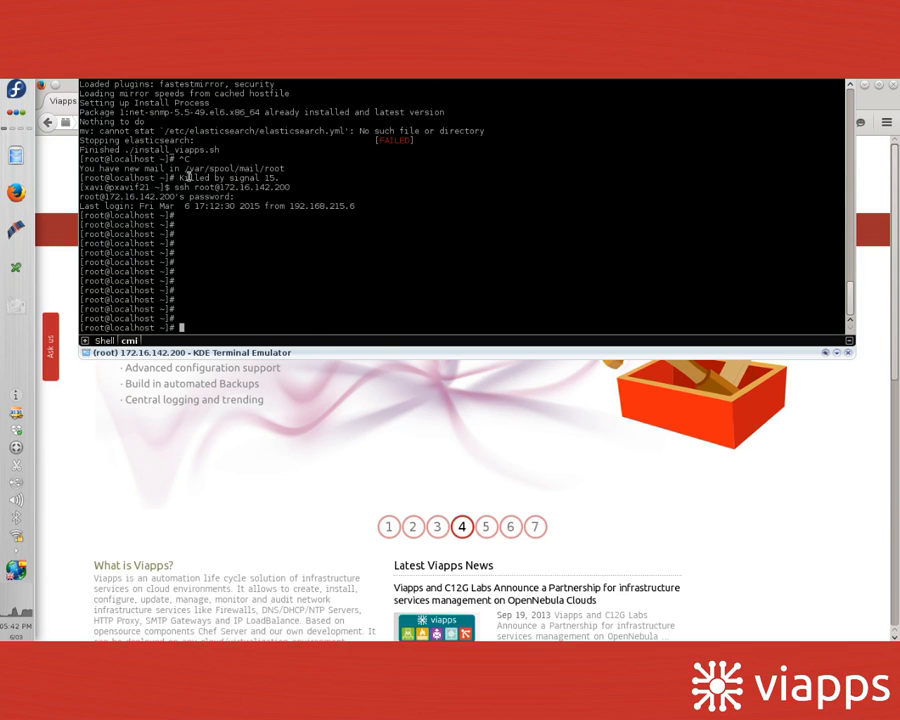
Step: Select the ssh login line, list the home folder, and run ./first_run.sh
{"action": "left_click_drag", "start_coordinate": [176, 188], "coordinate": [291, 188]}
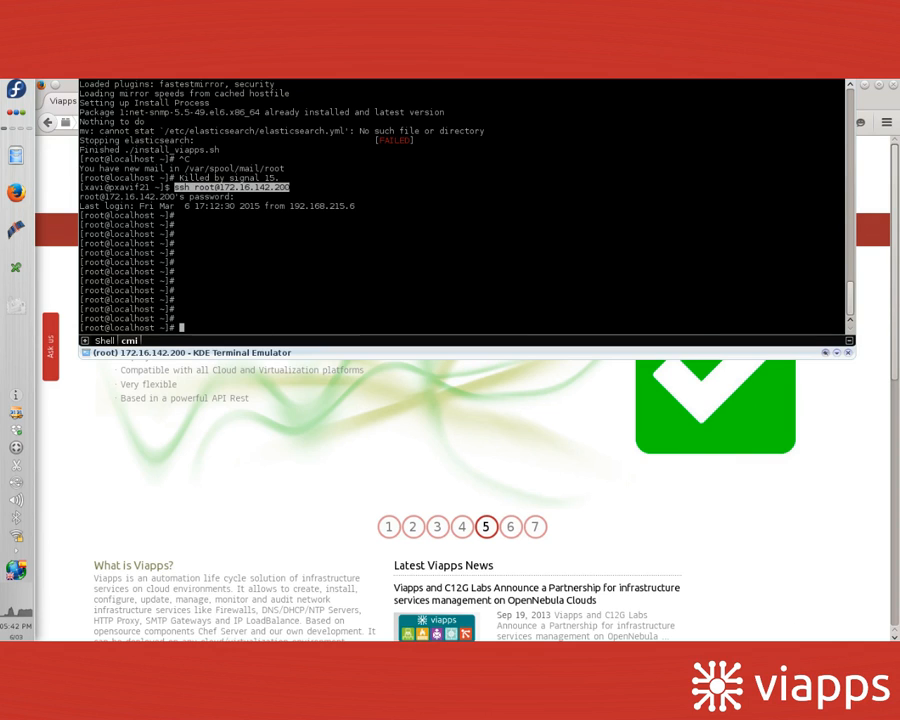
{"action": "type", "text": "ls"}
{"action": "key", "text": "Return"}
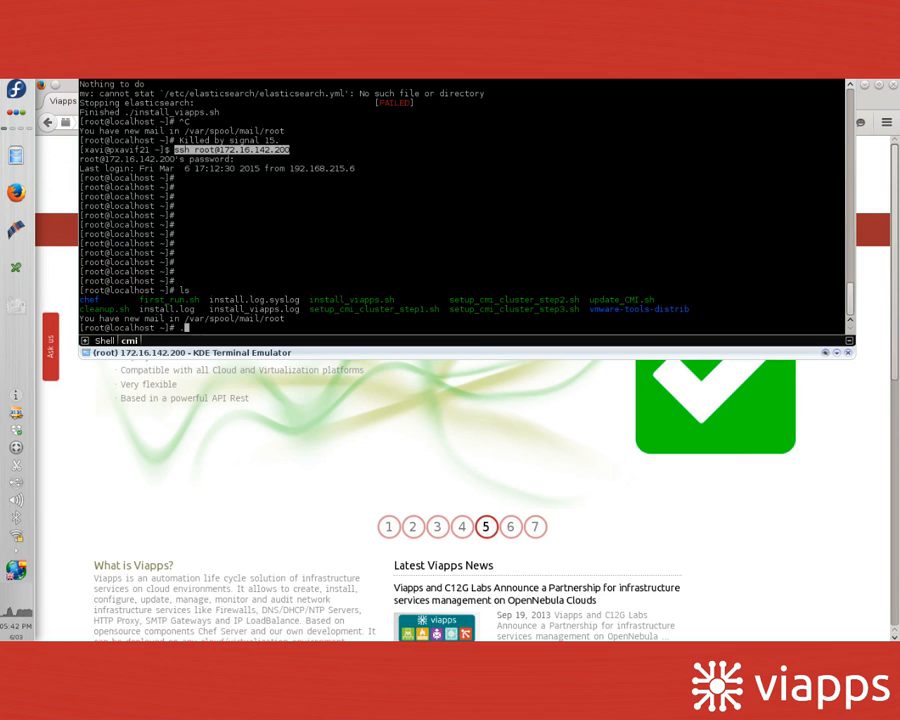
{"action": "type", "text": "./fi"}
{"action": "key", "text": "Tab"}
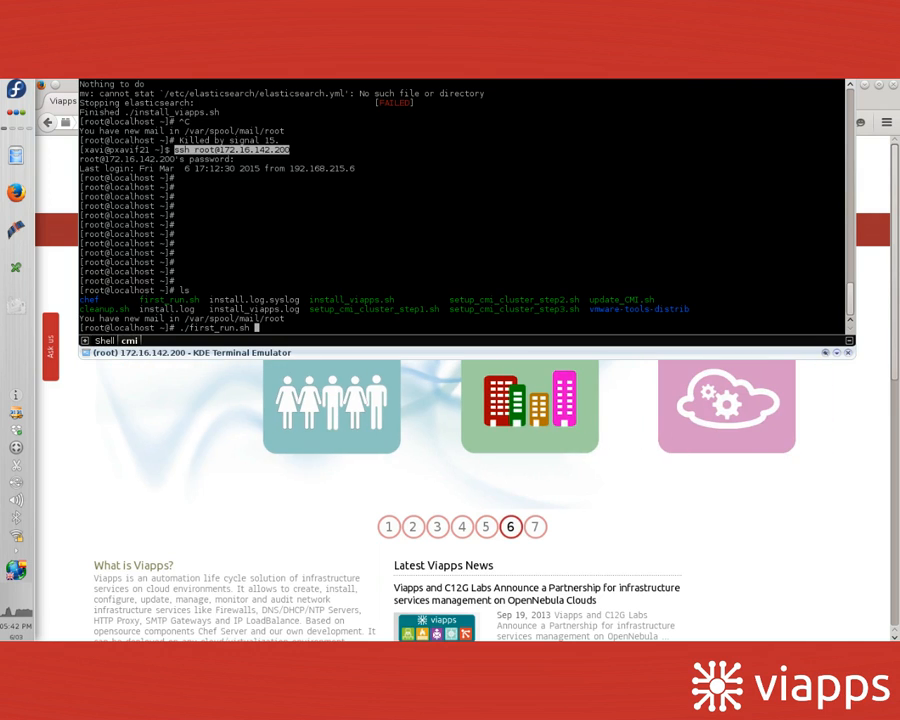
{"action": "key", "text": "Return"}
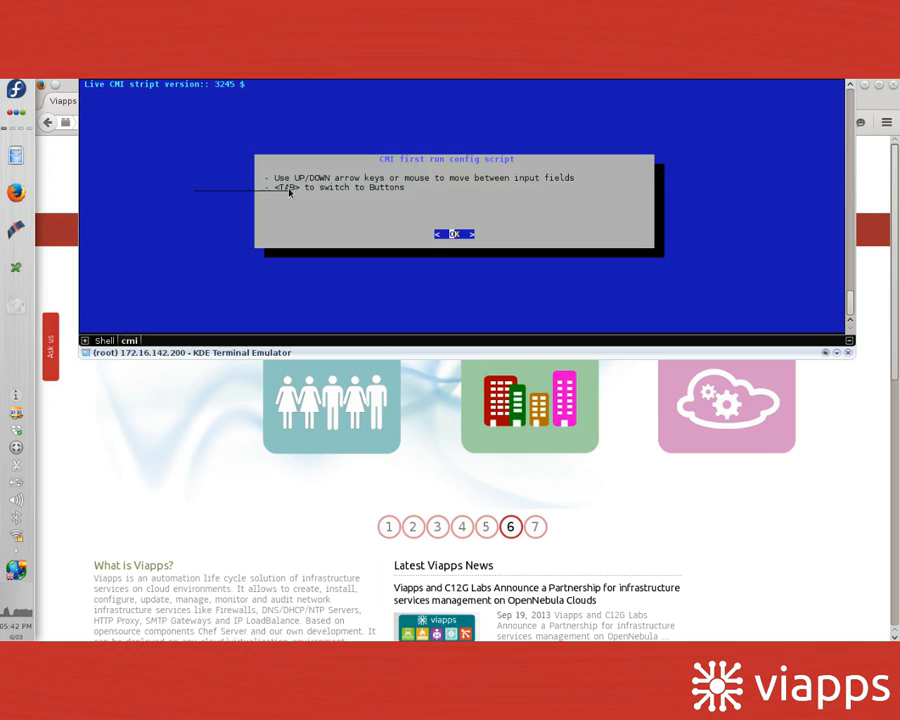
Step: Pick the es keyboard layout and accept the keyboard test and summary
{"action": "key", "text": "Return"}
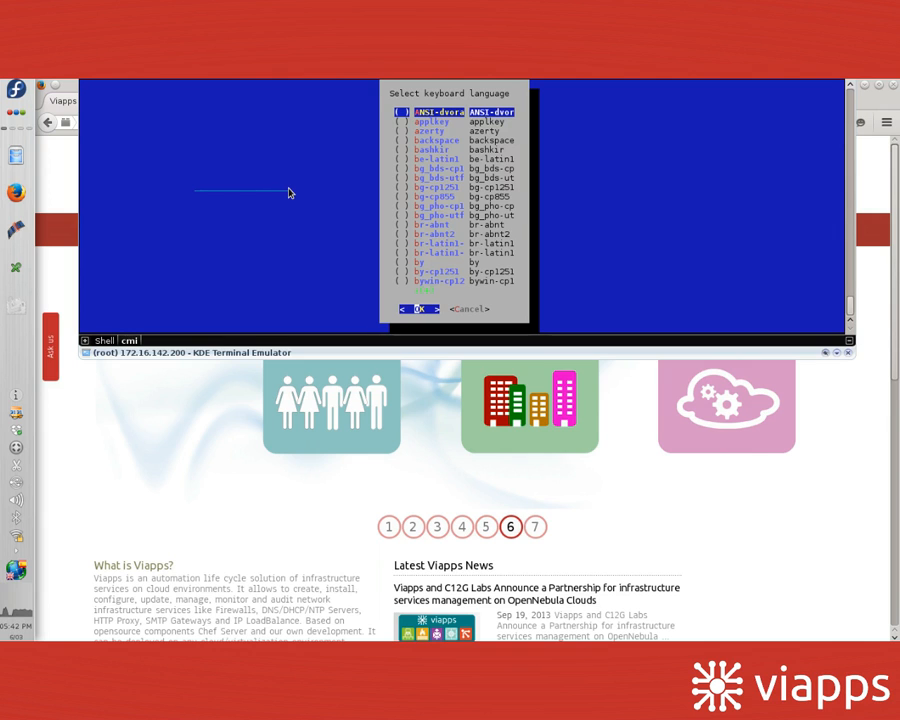
{"action": "key", "text": "Down"}
{"action": "key", "text": "Down"}
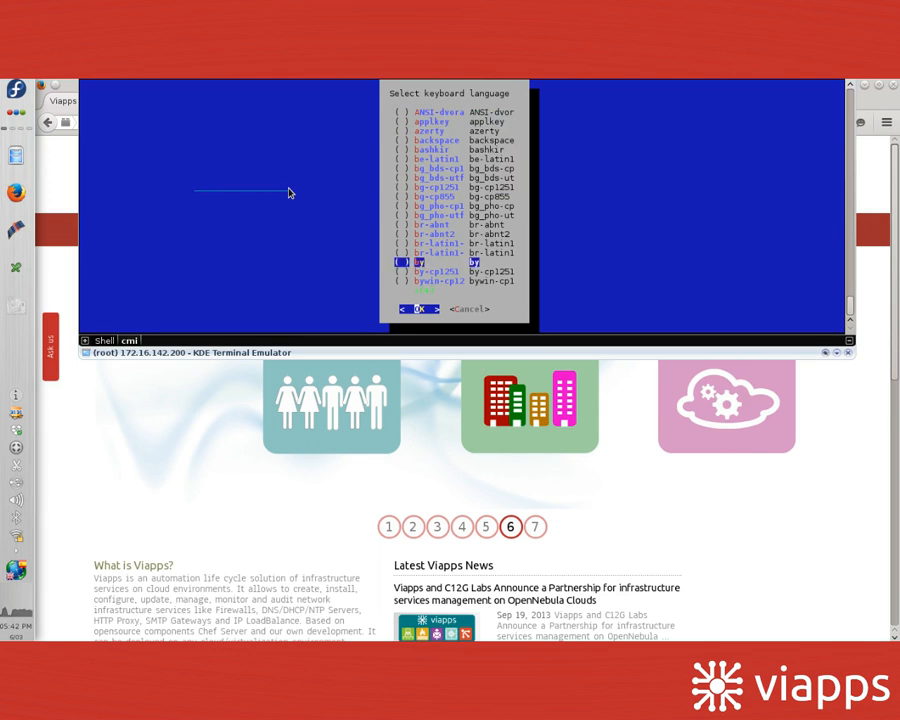
{"action": "key", "text": "Down"}
{"action": "key", "text": "Down"}
{"action": "key", "text": "Down"}
{"action": "key", "text": "Down"}
{"action": "key", "text": "Down"}
{"action": "key", "text": "Down"}
{"action": "key", "text": "Down"}
{"action": "key", "text": "Down"}
{"action": "key", "text": "Down"}
{"action": "key", "text": "Down"}
{"action": "key", "text": "Down"}
{"action": "key", "text": "Down"}
{"action": "key", "text": "Down"}
{"action": "key", "text": "Down"}
{"action": "key", "text": "Down"}
{"action": "key", "text": "Down"}
{"action": "key", "text": "Down"}
{"action": "key", "text": "Down"}
{"action": "key", "text": "Down"}
{"action": "key", "text": "Down"}
{"action": "key", "text": "Down"}
{"action": "key", "text": "Down"}
{"action": "key", "text": "Down"}
{"action": "key", "text": "Down"}
{"action": "key", "text": "Down"}
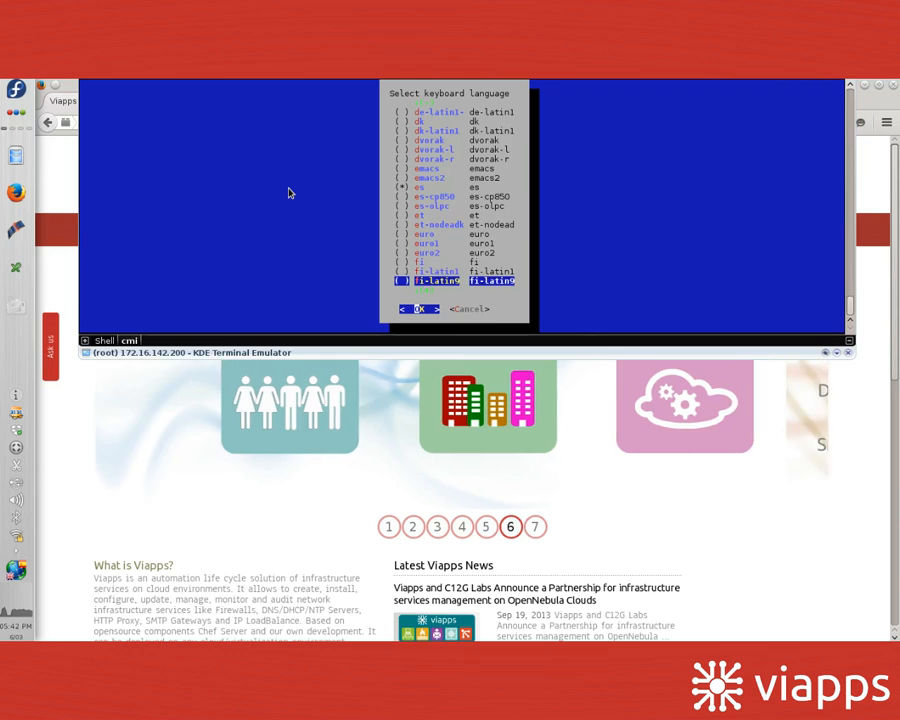
{"action": "key", "text": "Up"}
{"action": "key", "text": "Up"}
{"action": "key", "text": "Up"}
{"action": "key", "text": "Up"}
{"action": "key", "text": "Up"}
{"action": "key", "text": "Up"}
{"action": "key", "text": "Up"}
{"action": "key", "text": "Up"}
{"action": "key", "text": "Up"}
{"action": "key", "text": "Up"}
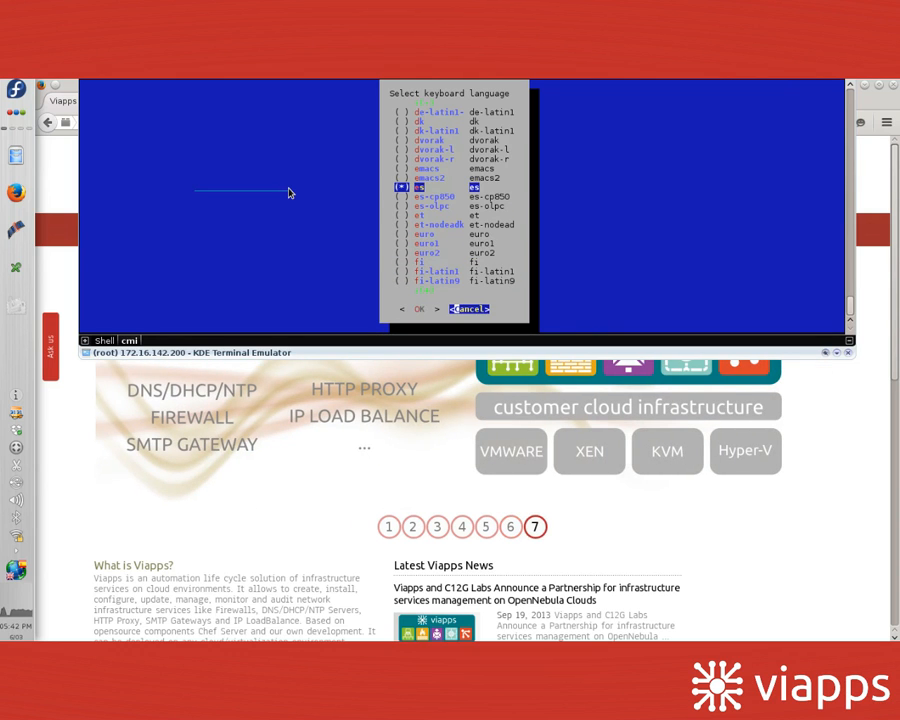
{"action": "key", "text": "Return"}
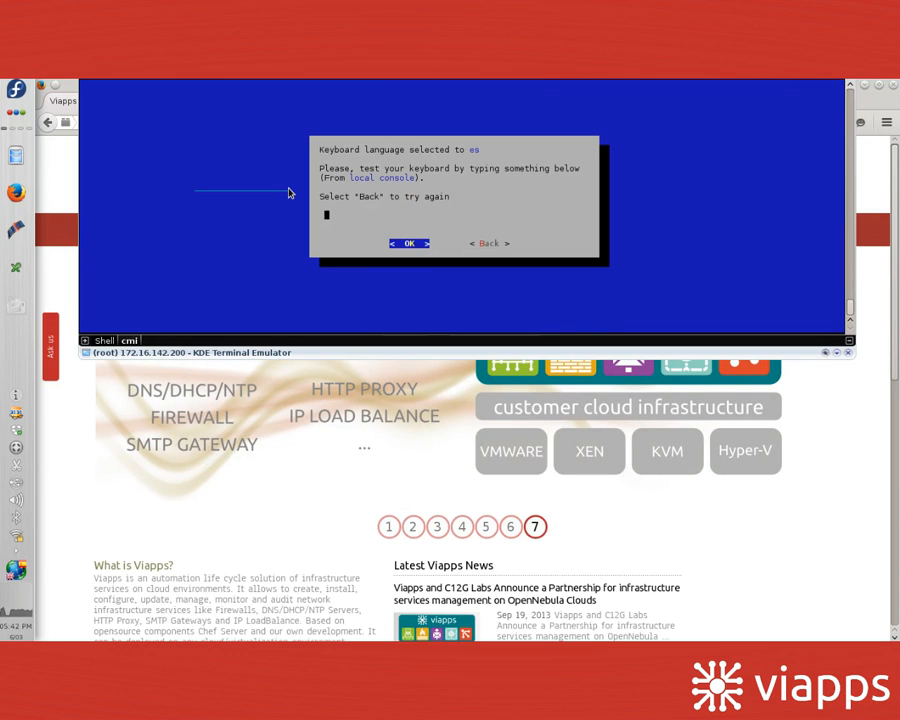
{"action": "key", "text": "Return"}
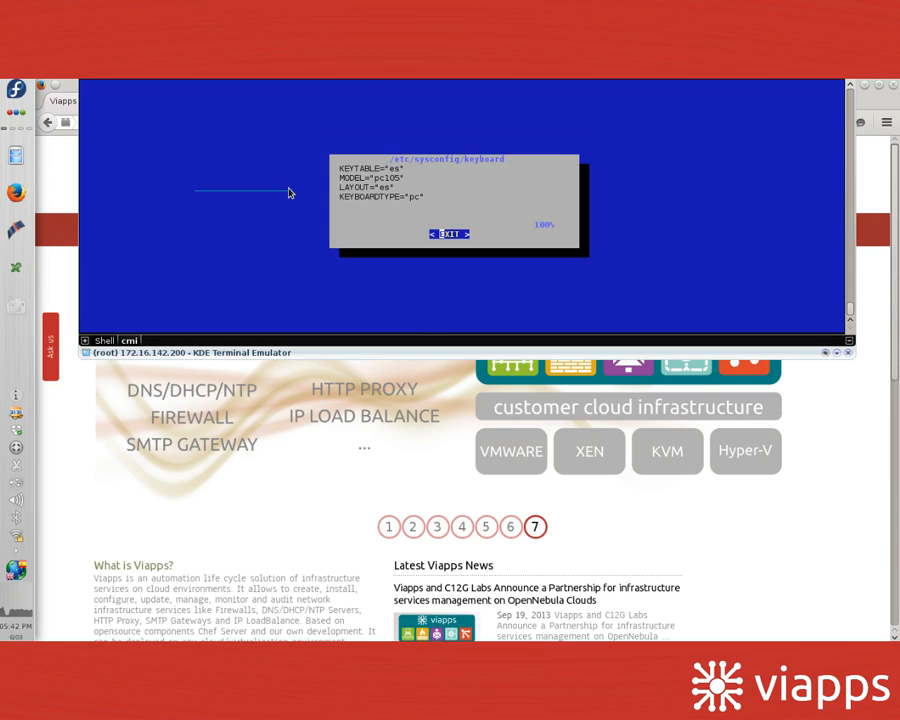
{"action": "key", "text": "Return"}
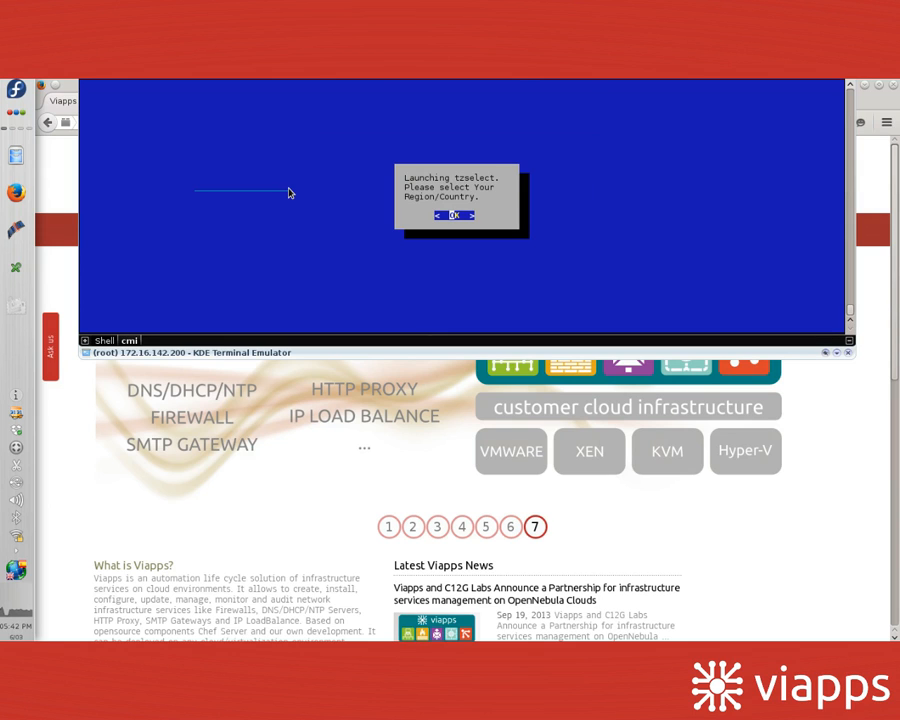
Step: In tzselect choose Europe (8), Spain (44), mainland (1), and confirm Europe/Madrid
{"action": "key", "text": "Return"}
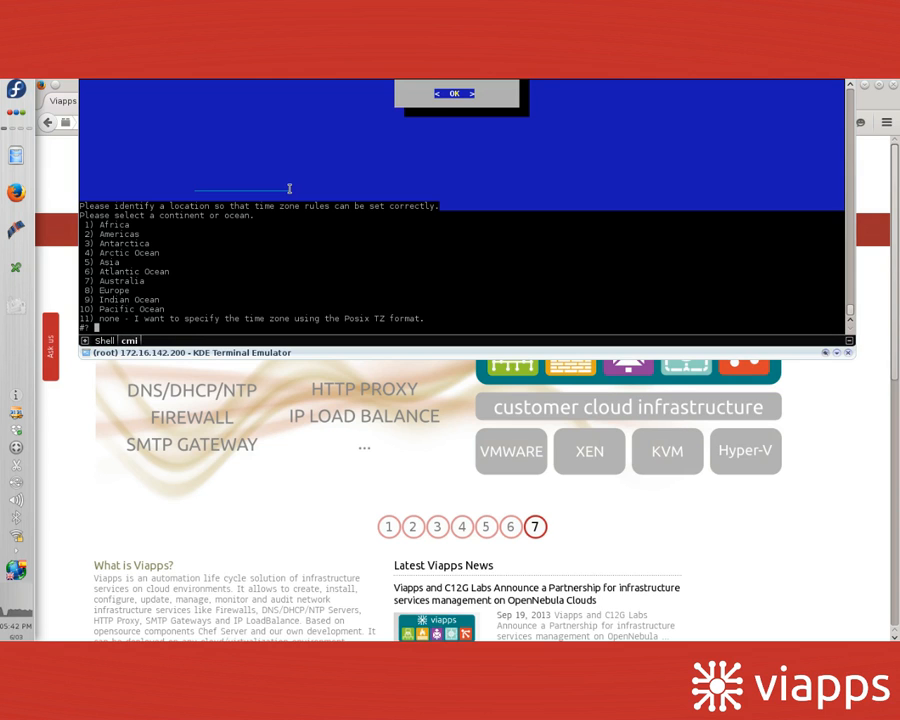
{"action": "type", "text": "8"}
{"action": "key", "text": "Return"}
{"action": "type", "text": "44"}
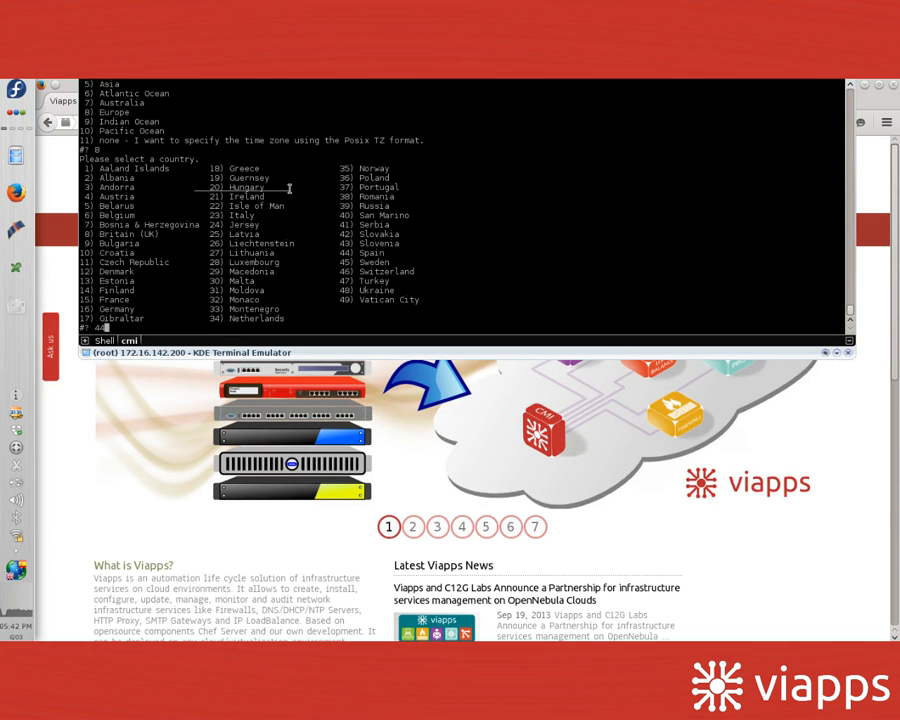
{"action": "key", "text": "Return"}
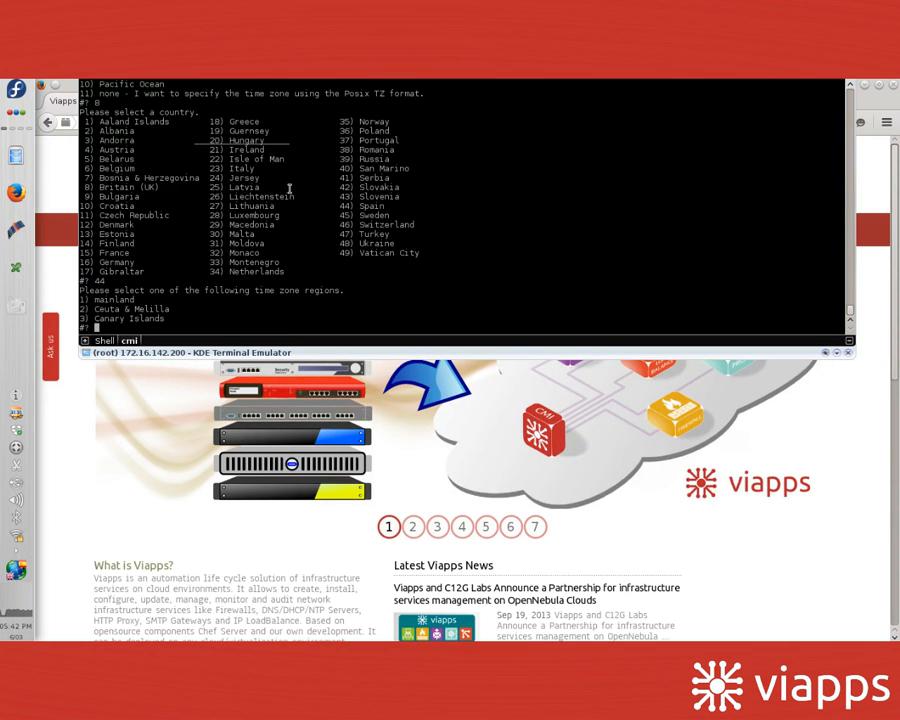
{"action": "type", "text": "1"}
{"action": "key", "text": "Return"}
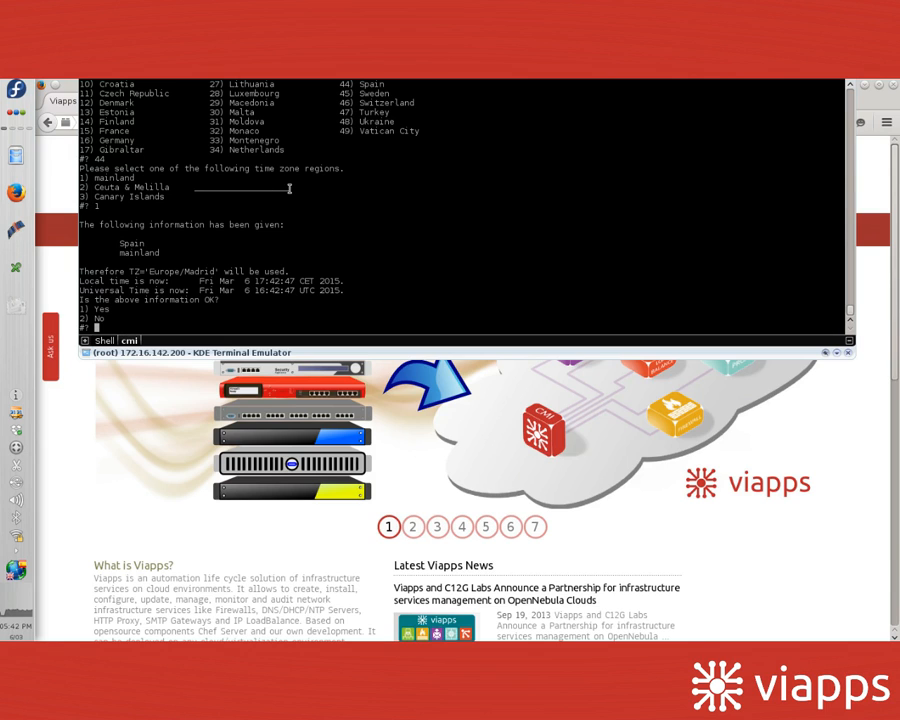
{"action": "type", "text": "1"}
{"action": "key", "text": "Return"}
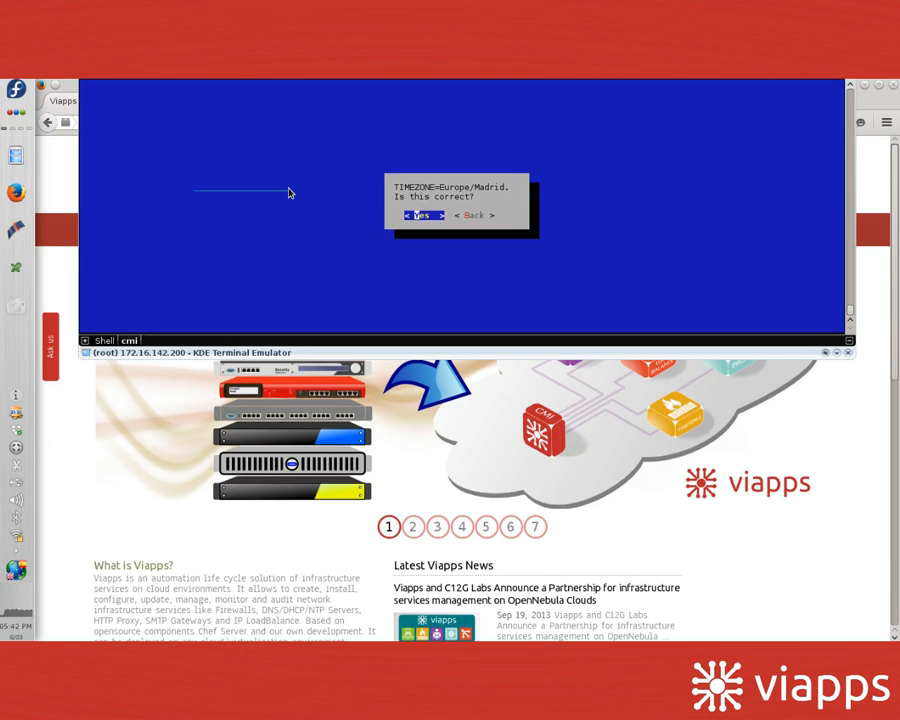
Step: Accept Europe/Madrid and replace the localhost.localdomain hostname with cmilab
{"action": "key", "text": "Return"}
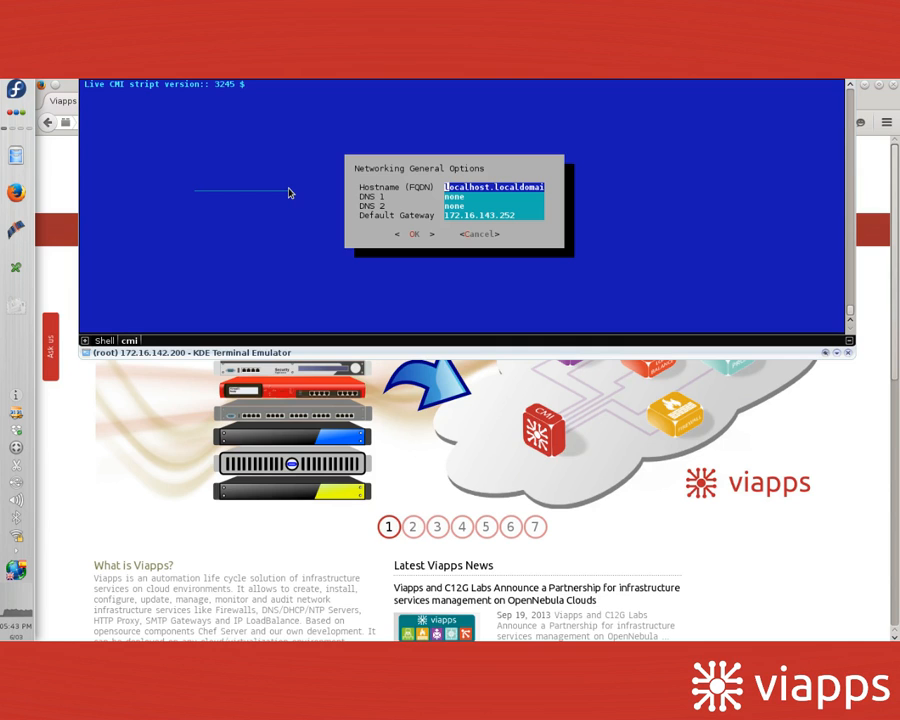
{"action": "key", "text": "Right"}
{"action": "key", "text": "Right"}
{"action": "key", "text": "Right"}
{"action": "key", "text": "Right"}
{"action": "key", "text": "Right"}
{"action": "key", "text": "Right"}
{"action": "key", "text": "Right"}
{"action": "key", "text": "Right"}
{"action": "key", "text": "Right"}
{"action": "key", "text": "Right"}
{"action": "key", "text": "Right"}
{"action": "key", "text": "Right"}
{"action": "key", "text": "Right"}
{"action": "key", "text": "Right"}
{"action": "key", "text": "Right"}
{"action": "key", "text": "Right"}
{"action": "key", "text": "Right"}
{"action": "key", "text": "Right"}
{"action": "key", "text": "Right"}
{"action": "key", "text": "Right"}
{"action": "key", "text": "BackSpace"}
{"action": "key", "text": "BackSpace"}
{"action": "key", "text": "BackSpace"}
{"action": "key", "text": "BackSpace"}
{"action": "key", "text": "BackSpace"}
{"action": "key", "text": "BackSpace"}
{"action": "key", "text": "BackSpace"}
{"action": "key", "text": "BackSpace"}
{"action": "key", "text": "BackSpace"}
{"action": "key", "text": "BackSpace"}
{"action": "key", "text": "BackSpace"}
{"action": "key", "text": "BackSpace"}
{"action": "key", "text": "BackSpace"}
{"action": "key", "text": "BackSpace"}
{"action": "key", "text": "BackSpace"}
{"action": "key", "text": "BackSpace"}
{"action": "key", "text": "BackSpace"}
{"action": "key", "text": "BackSpace"}
{"action": "key", "text": "BackSpace"}
{"action": "key", "text": "BackSpace"}
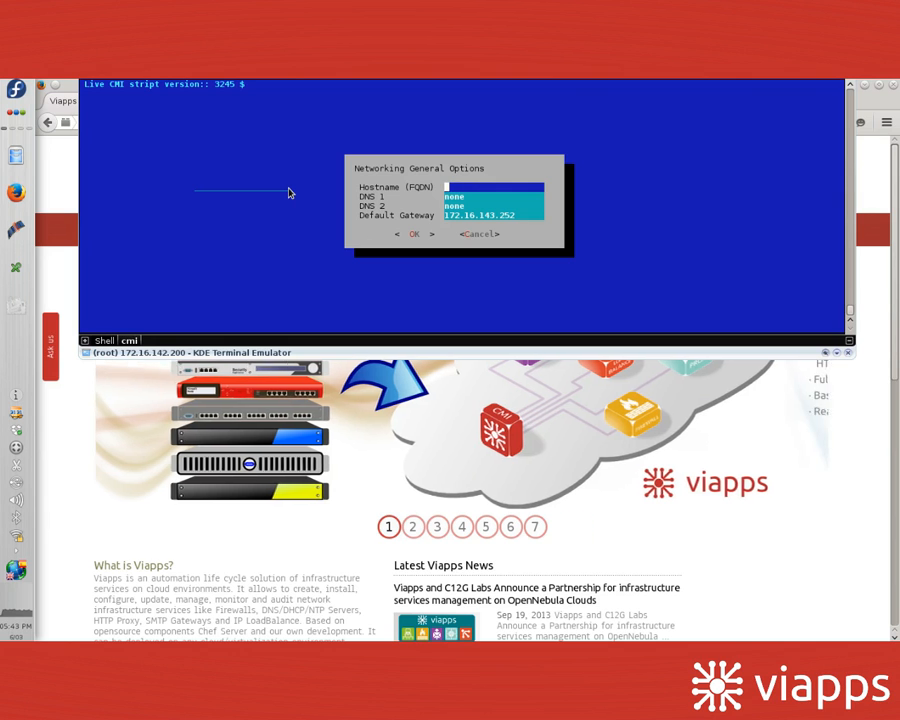
{"action": "type", "text": "cmi."}
{"action": "key", "text": "BackSpace"}
{"action": "type", "text": "lab"}
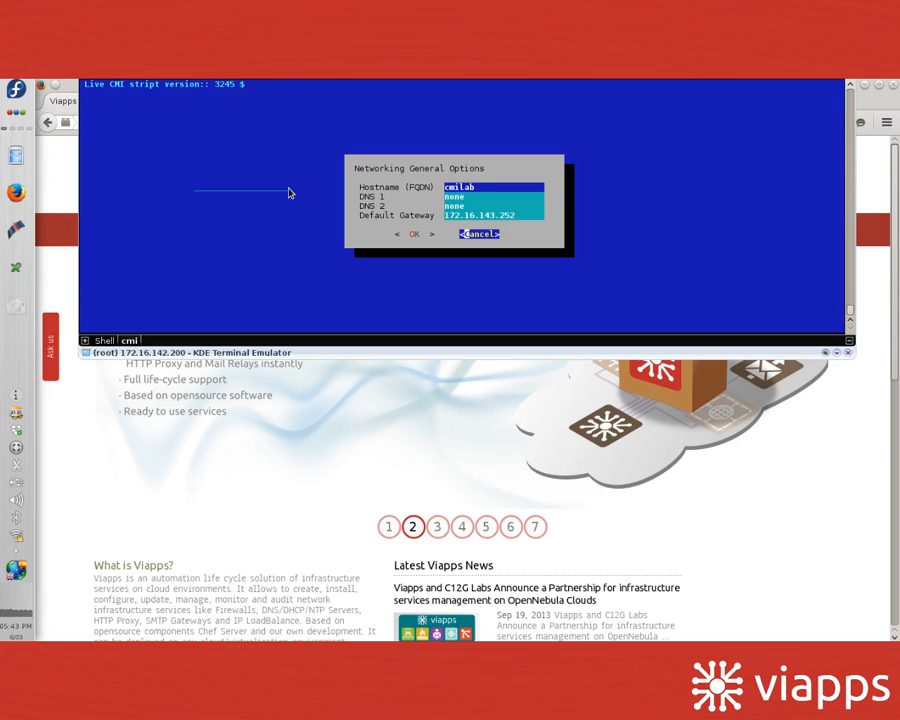
Step: Submit the network options and accept the network and DNS summaries
{"action": "key", "text": "Tab"}
{"action": "key", "text": "Return"}
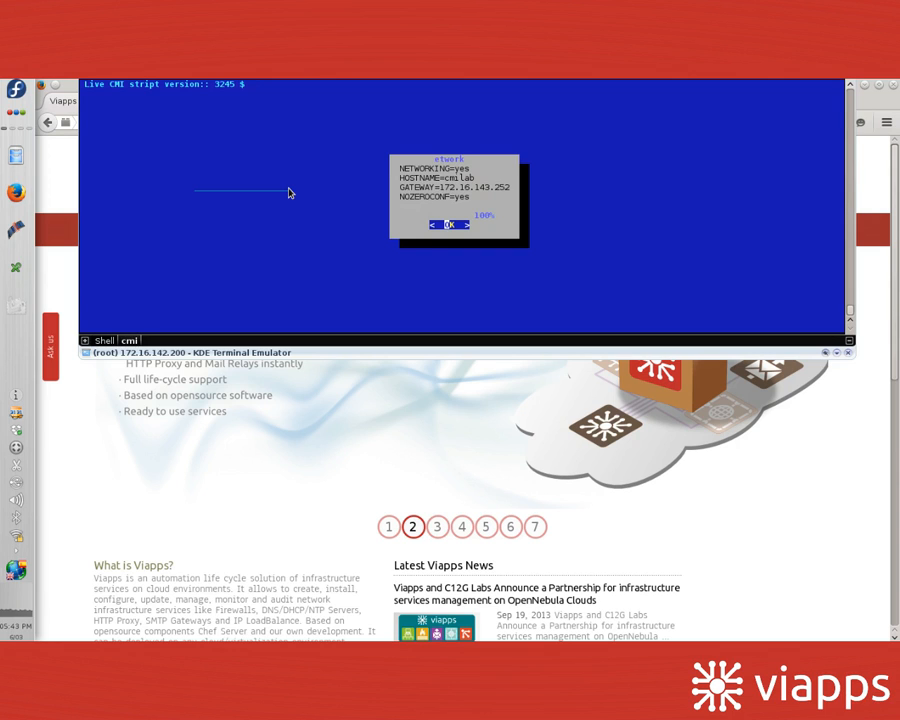
{"action": "key", "text": "Return"}
{"action": "key", "text": "Return"}
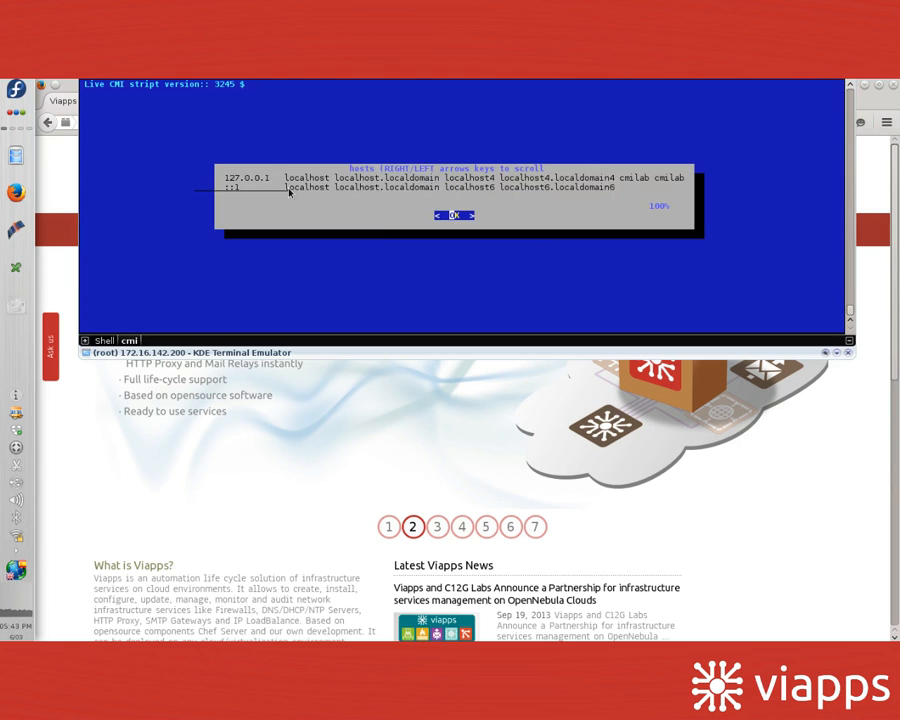
{"action": "key", "text": "Return"}
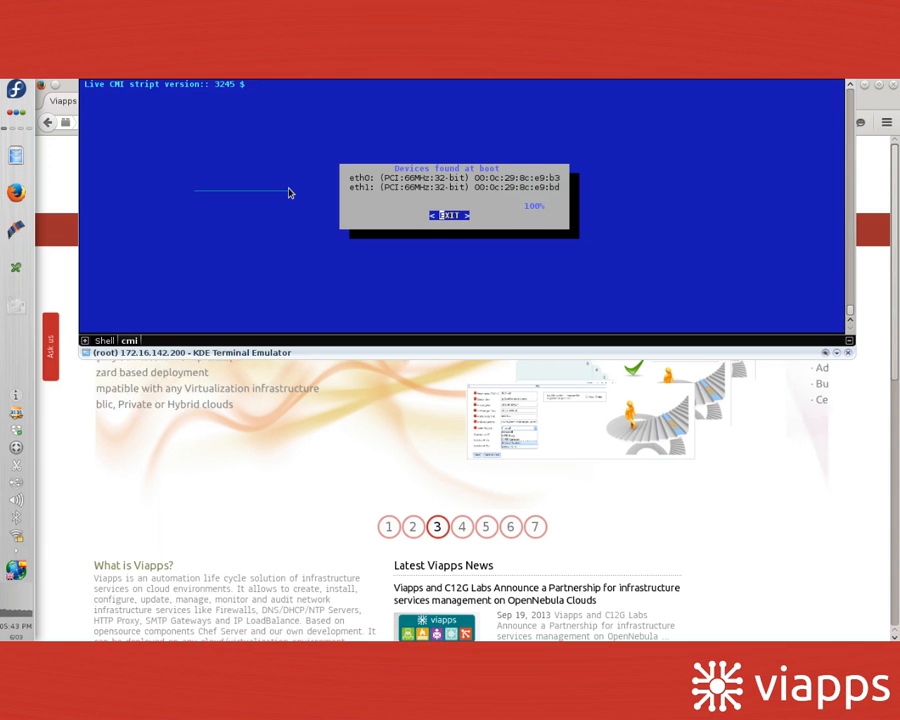
Step: Close the boot device list and skip adding extra network devices
{"action": "key", "text": "Return"}
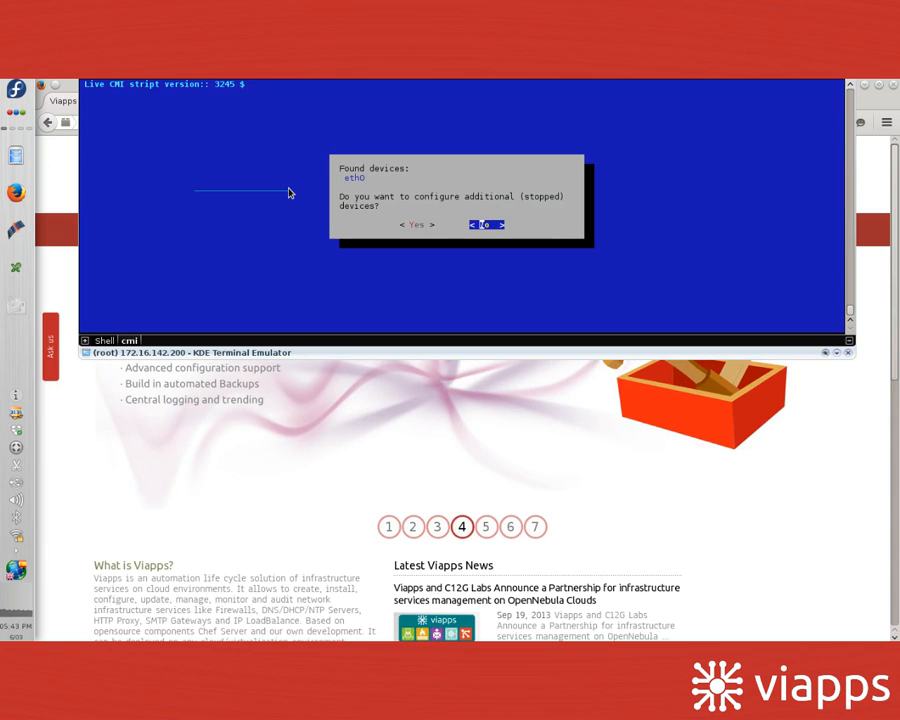
{"action": "key", "text": "Left"}
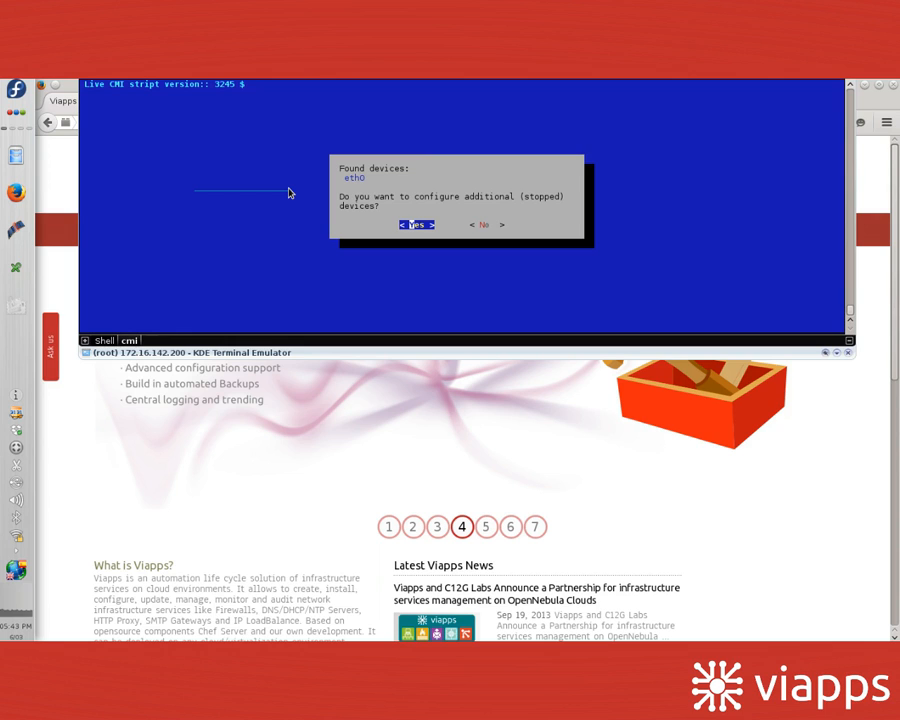
{"action": "key", "text": "Return"}
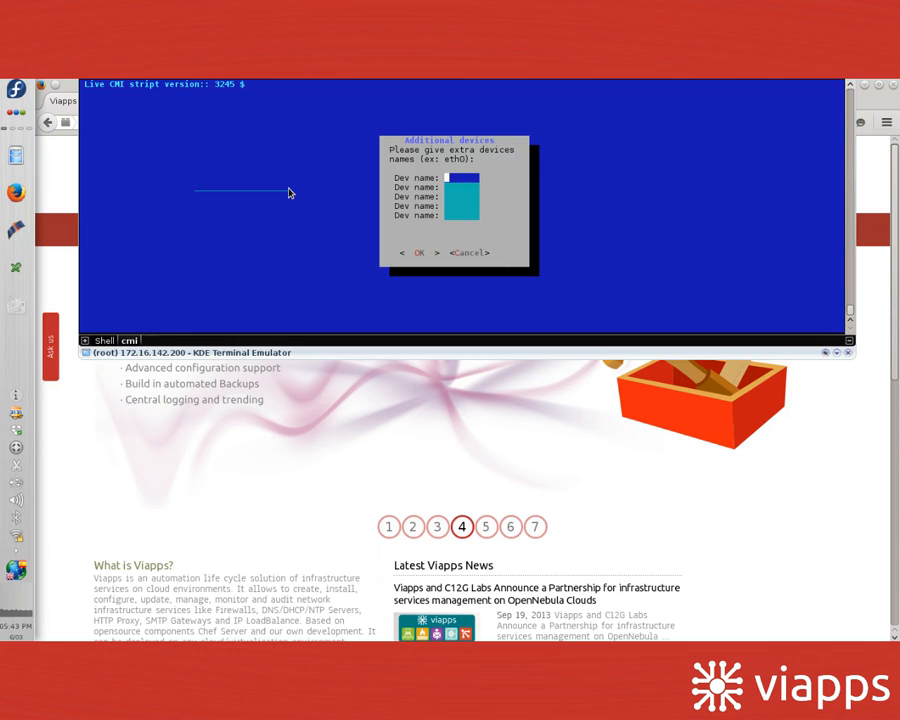
{"action": "key", "text": "Tab"}
{"action": "key", "text": "Tab"}
{"action": "key", "text": "Return"}
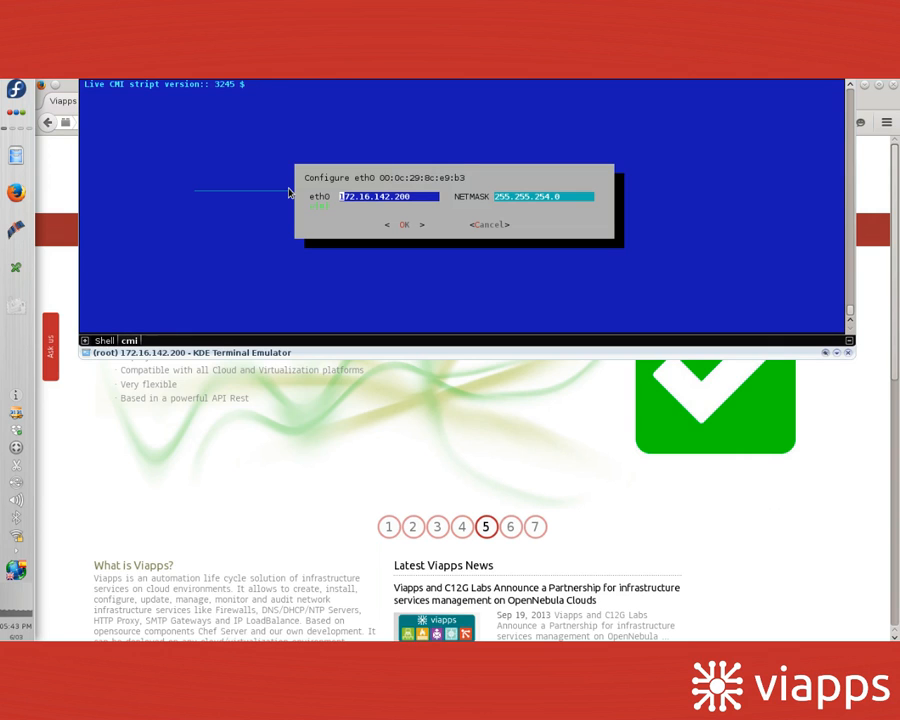
Step: Keep eth0 at 172.16.142.200/255.255.254.0 without static routes and restart networking
{"action": "key", "text": "Tab"}
{"action": "key", "text": "Return"}
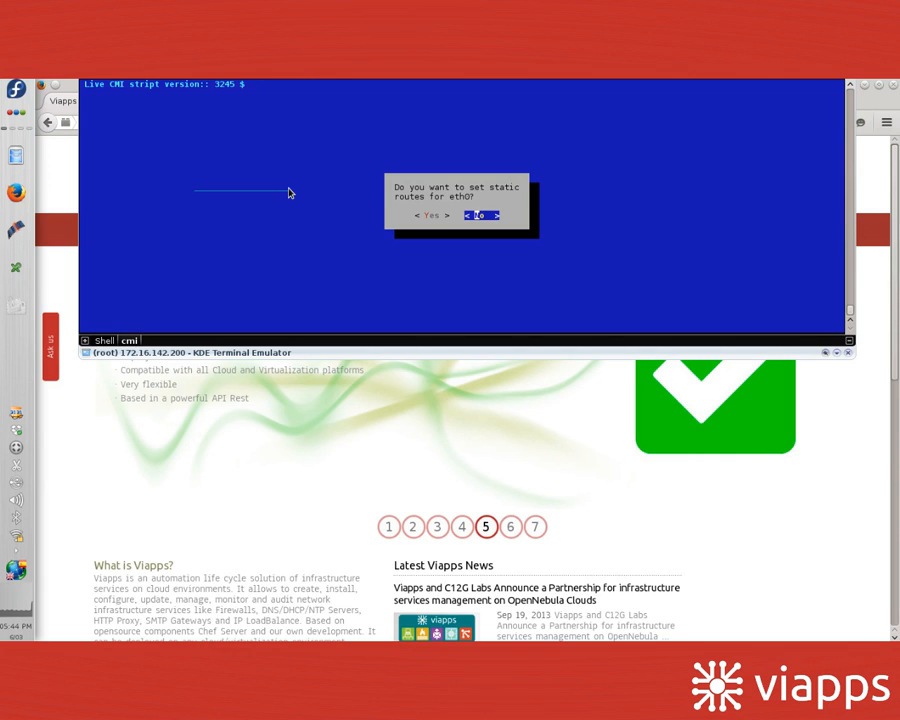
{"action": "key", "text": "Return"}
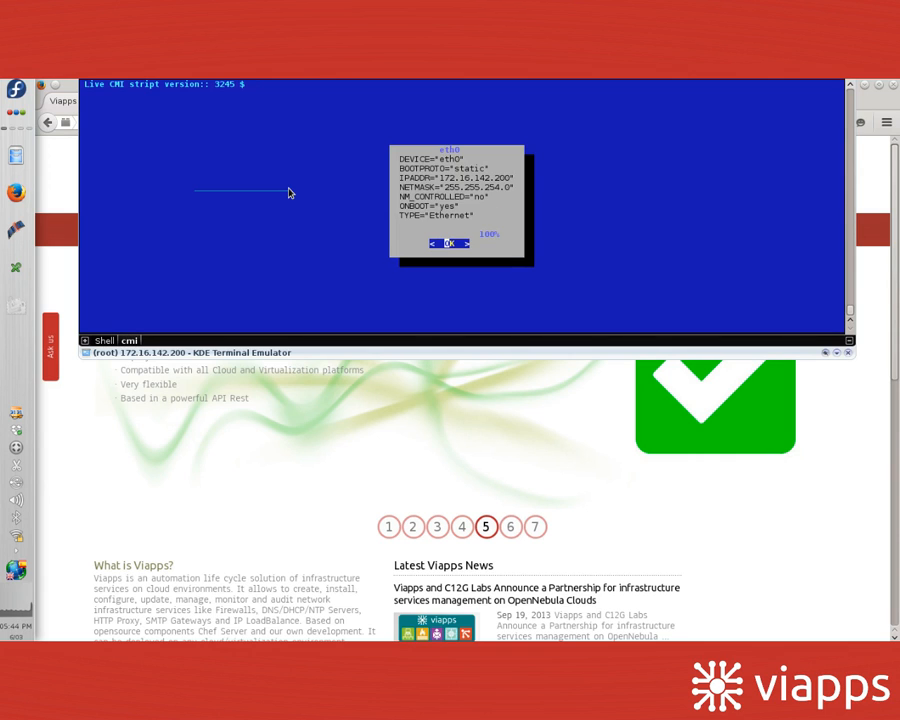
{"action": "key", "text": "Return"}
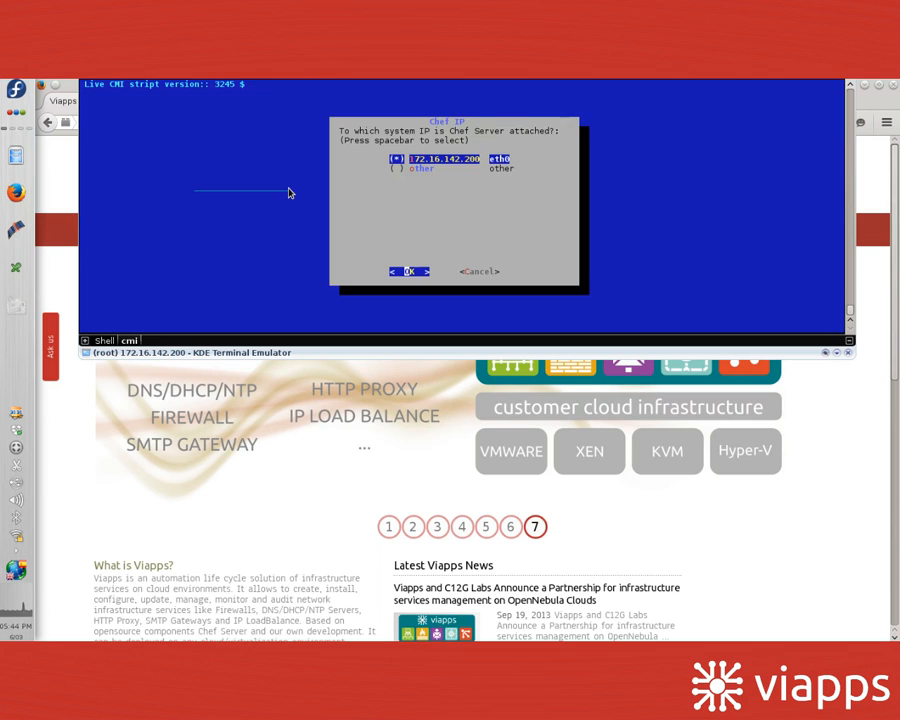
Step: Confirm 172.16.142.200 as Chef server and dismiss the client.rb, syslog and collectd.conf notices
{"action": "key", "text": "Tab"}
{"action": "key", "text": "Return"}
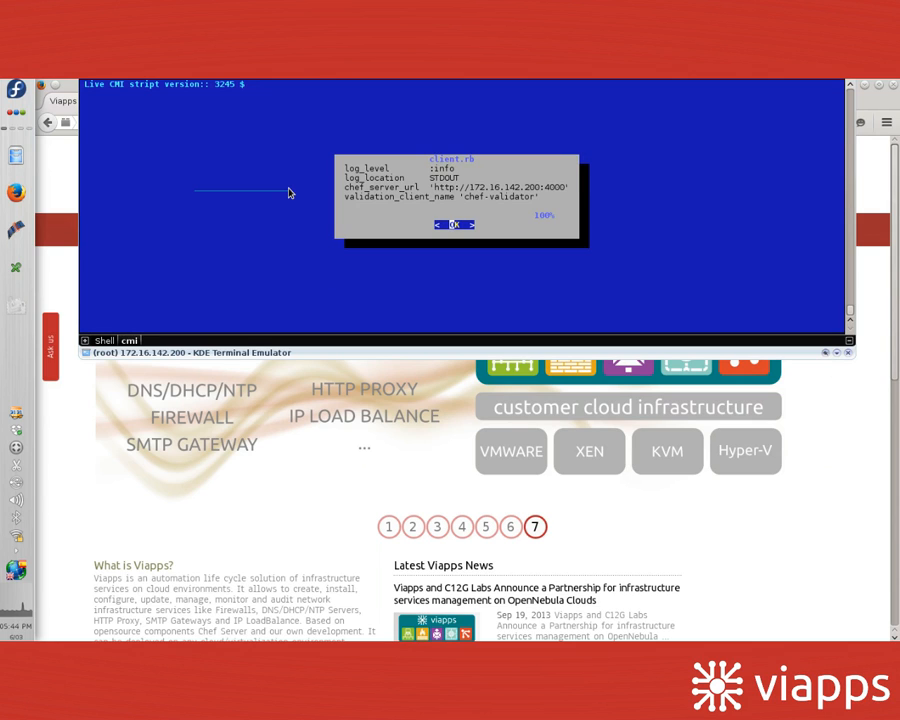
{"action": "key", "text": "Return"}
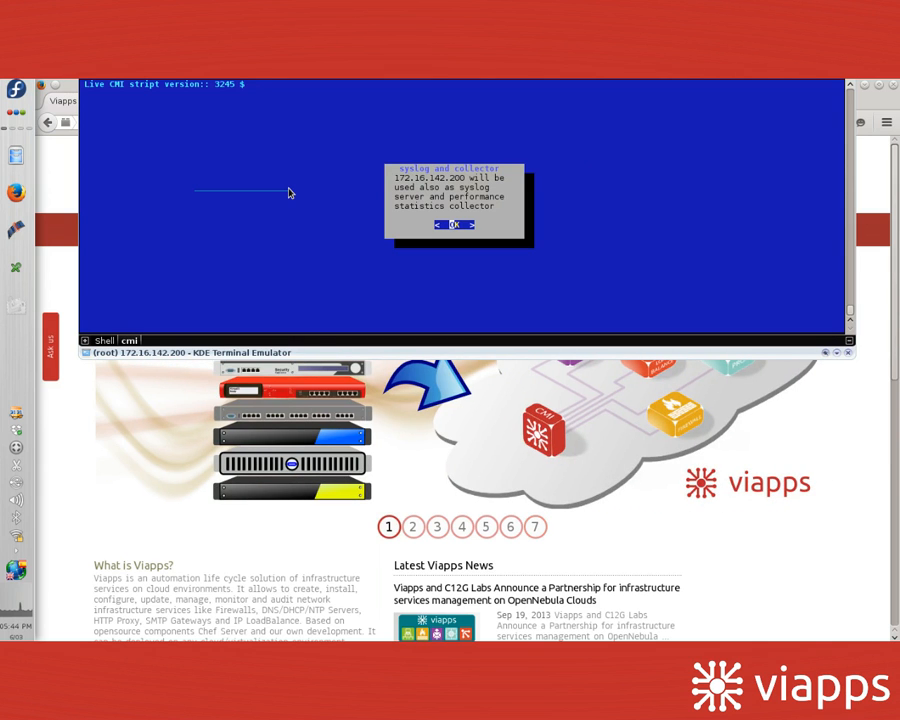
{"action": "key", "text": "Return"}
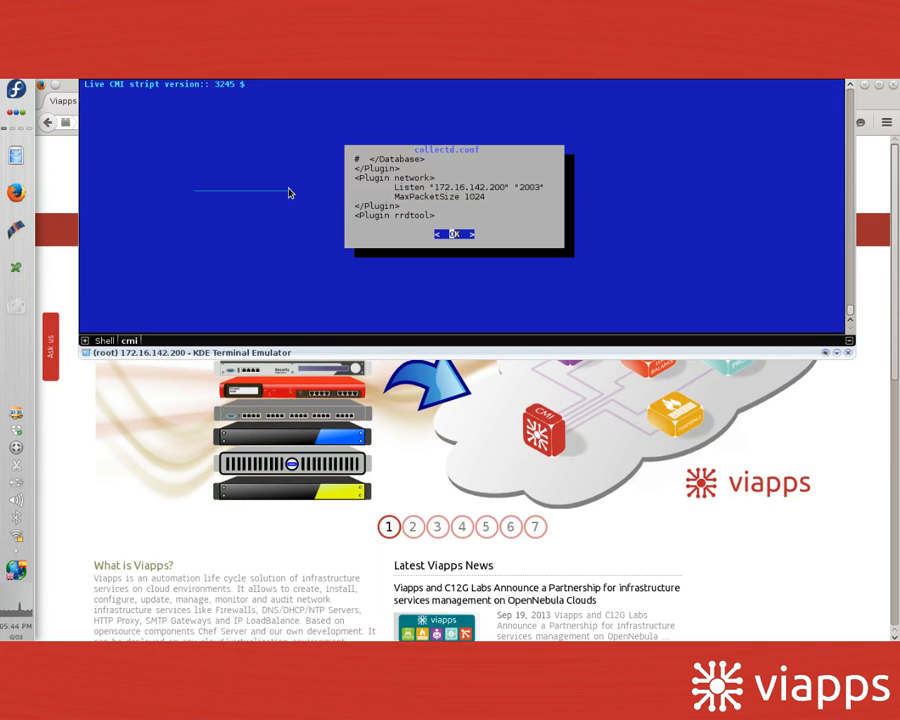
{"action": "key", "text": "Return"}
{"action": "key", "text": "Return"}
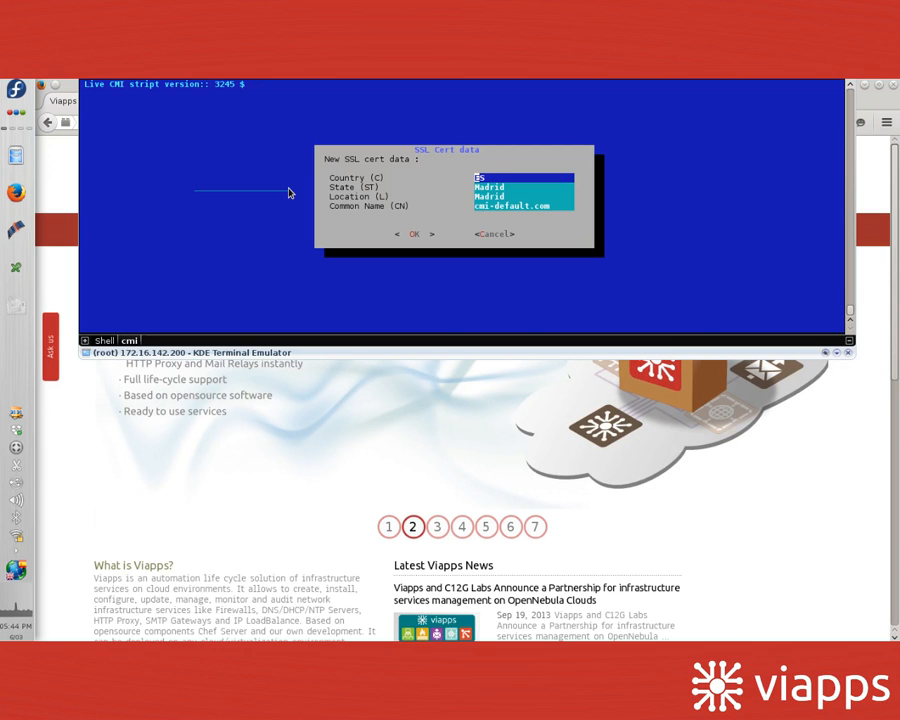
Step: Accept the SSL certificate data (ES, Madrid, cmi-default.com)
{"action": "key", "text": "Tab"}
{"action": "key", "text": "Return"}
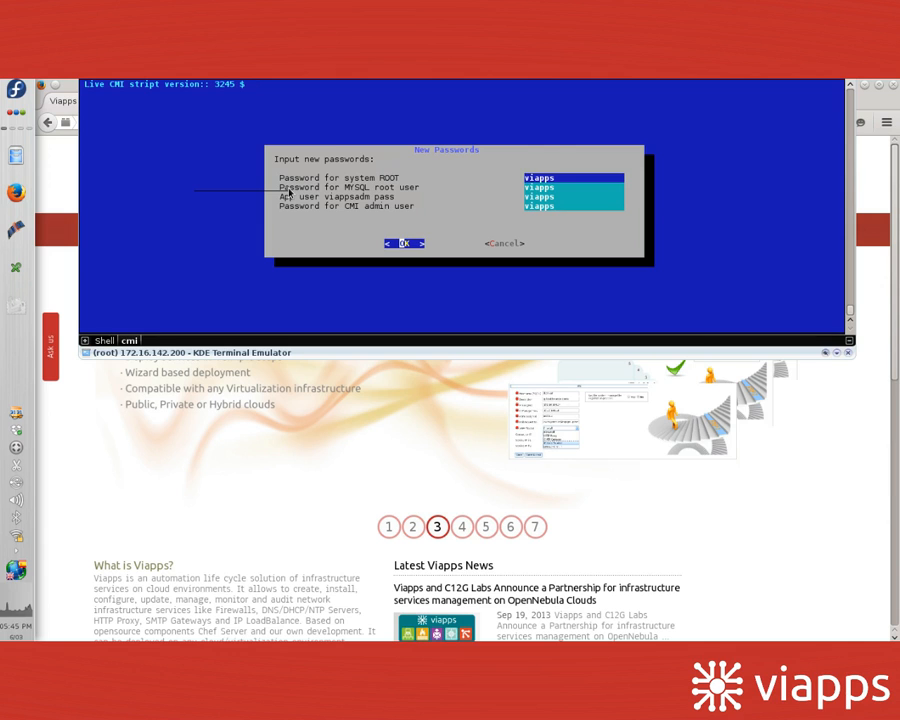
Step: Confirm the new passwords and acknowledge each reset notice through the chef admin client reset
{"action": "key", "text": "Tab"}
{"action": "key", "text": "Return"}
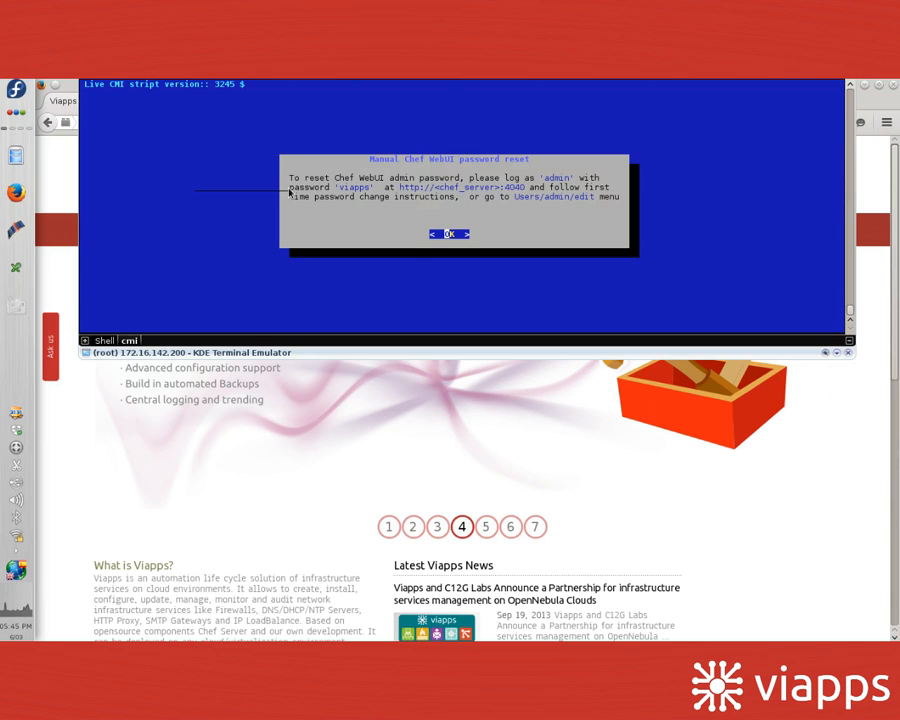
{"action": "key", "text": "Return"}
{"action": "key", "text": "Return"}
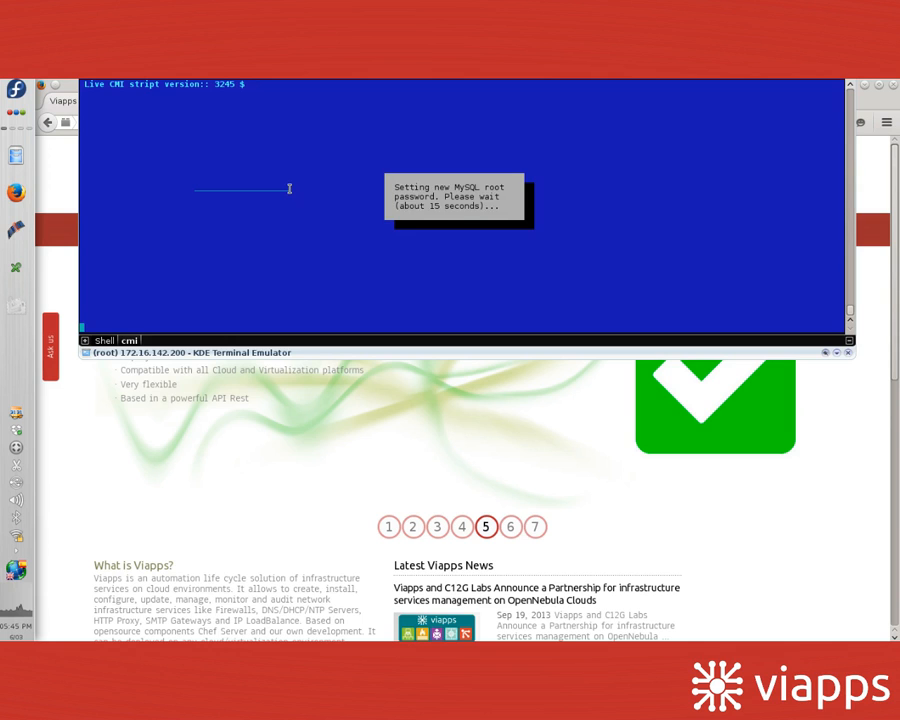
{"action": "key", "text": "Return"}
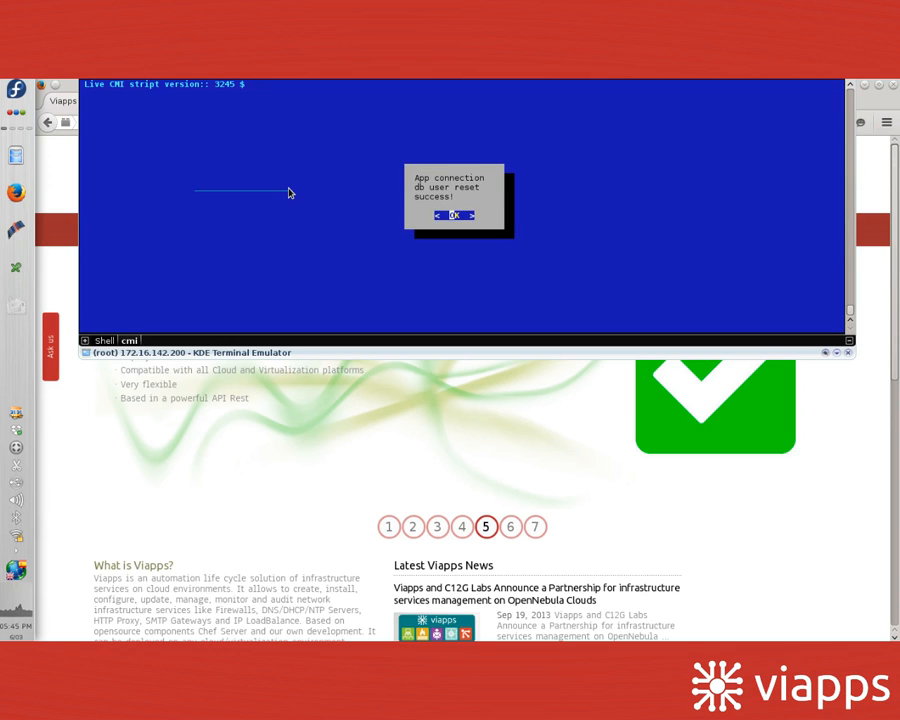
{"action": "key", "text": "Return"}
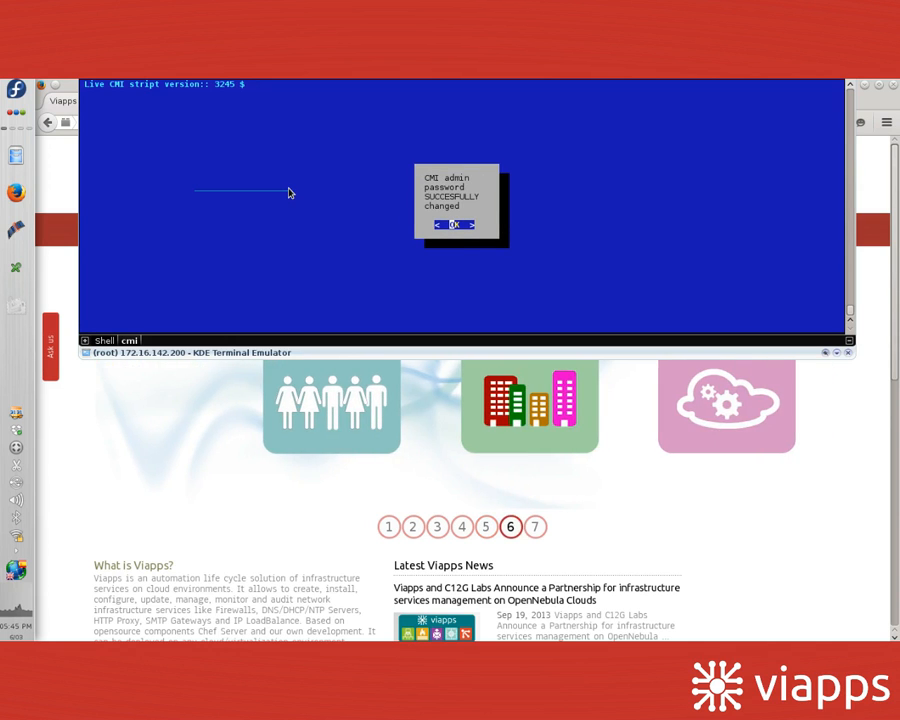
{"action": "key", "text": "Return"}
{"action": "key", "text": "Return"}
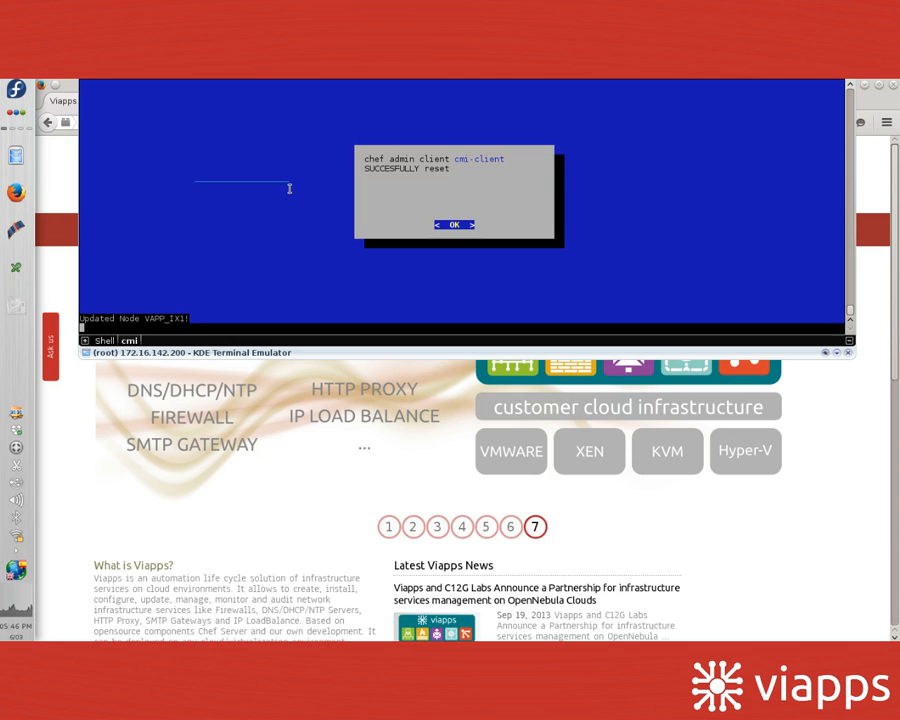
{"action": "key", "text": "Return"}
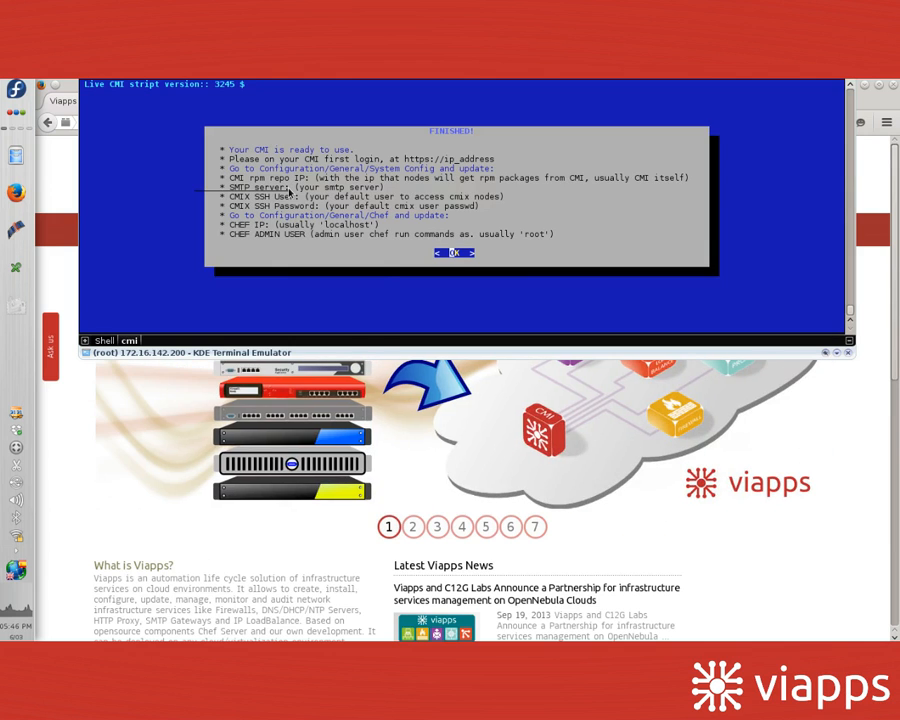
Step: Close the FINISHED notice and reboot the appliance now
{"action": "key", "text": "Return"}
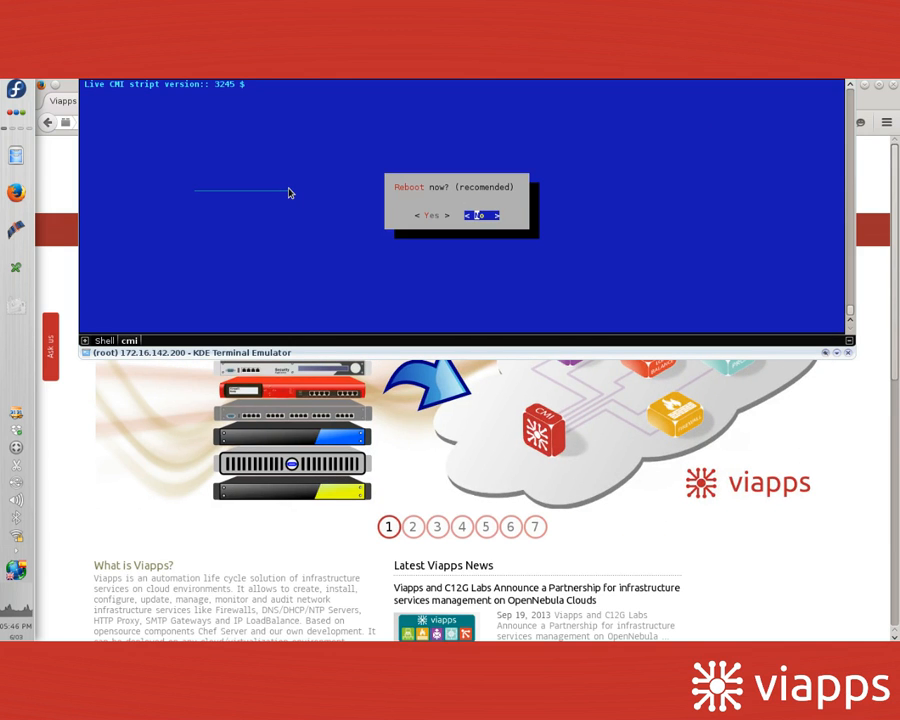
{"action": "key", "text": "Left"}
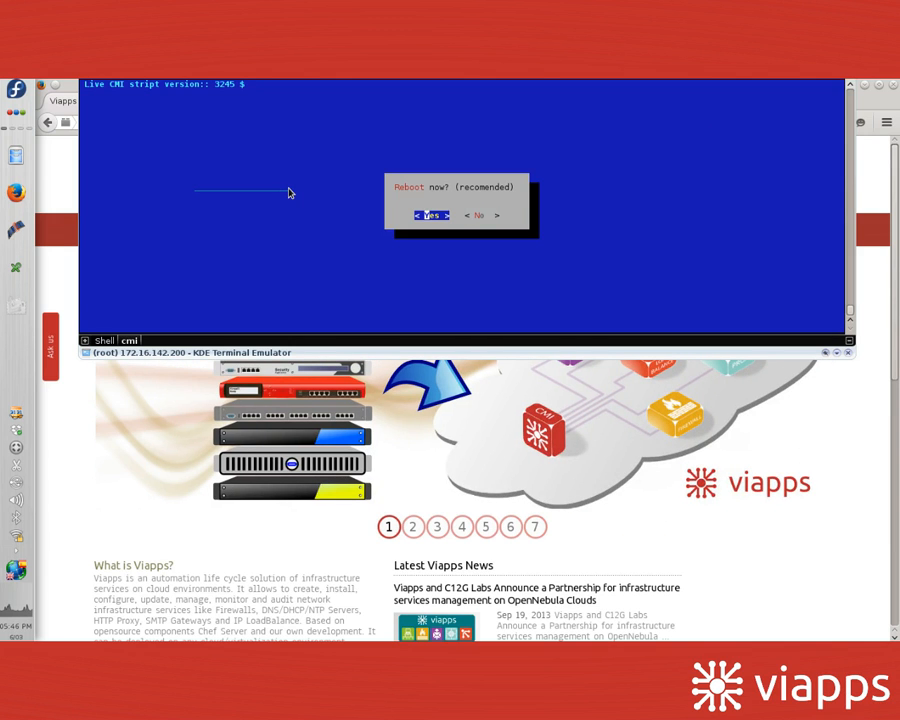
{"action": "key", "text": "Return"}
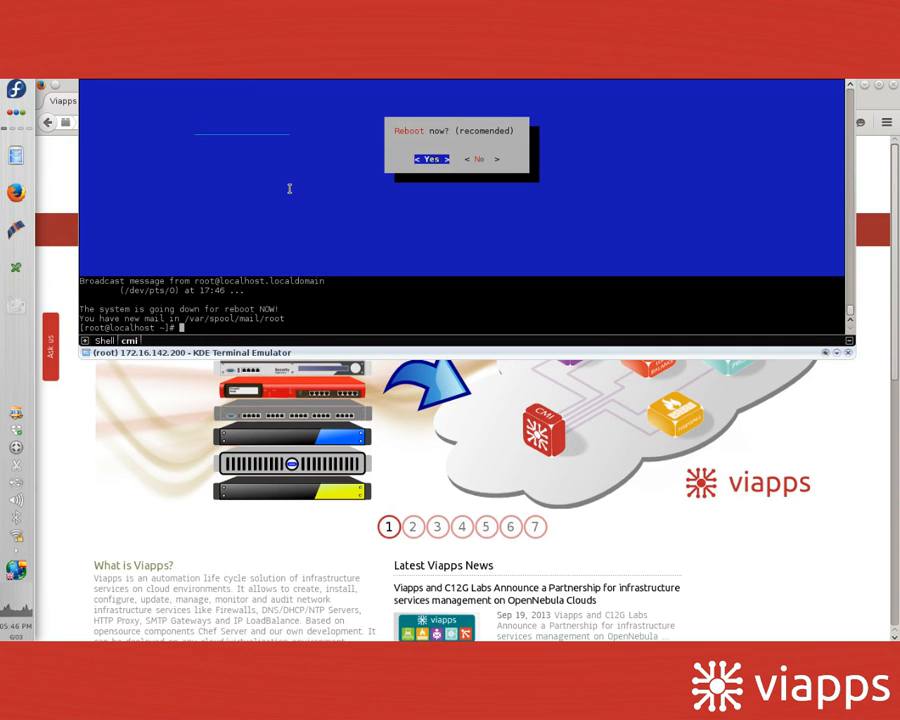
Step: Log back in as root to 172.16.142.200, then hide Konsole with F12
{"action": "key", "text": "Return"}
{"action": "key", "text": "Return"}
{"action": "key", "text": "Return"}
{"action": "key", "text": "Return"}
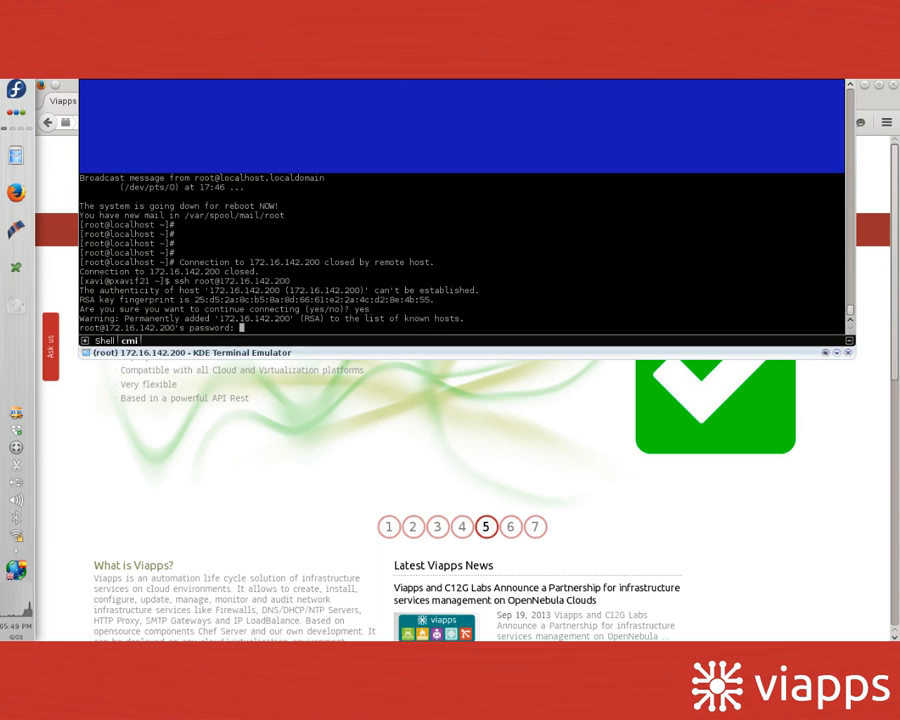
{"action": "key", "text": "Return"}
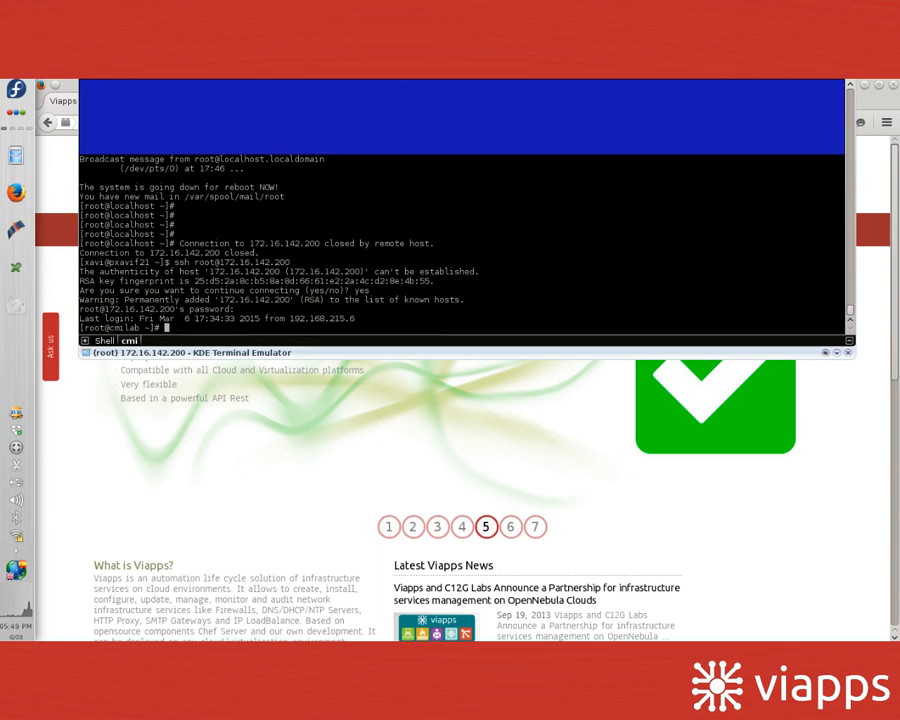
{"action": "key", "text": "Return"}
{"action": "key", "text": "Return"}
{"action": "key", "text": "Return"}
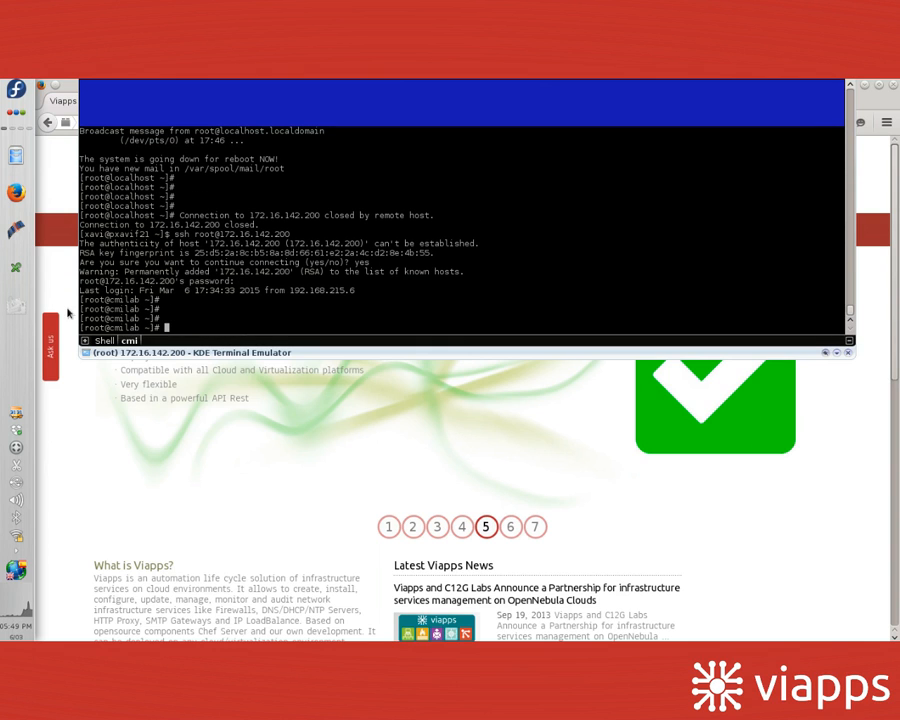
{"action": "double_click", "coordinate": [129, 328]}
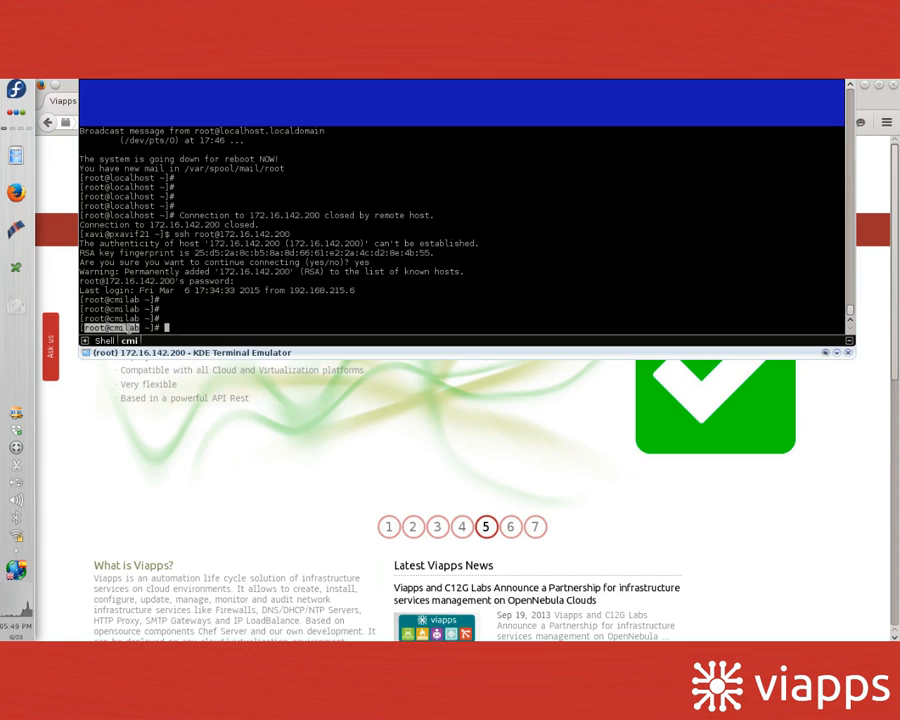
{"action": "left_click", "coordinate": [207, 301]}
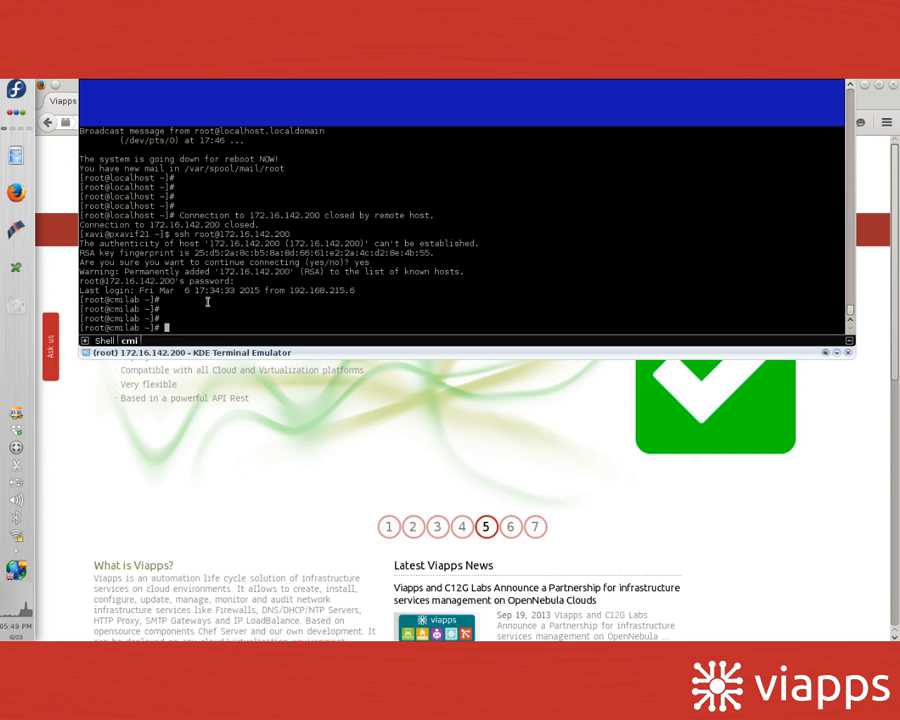
{"action": "key", "text": "F12"}
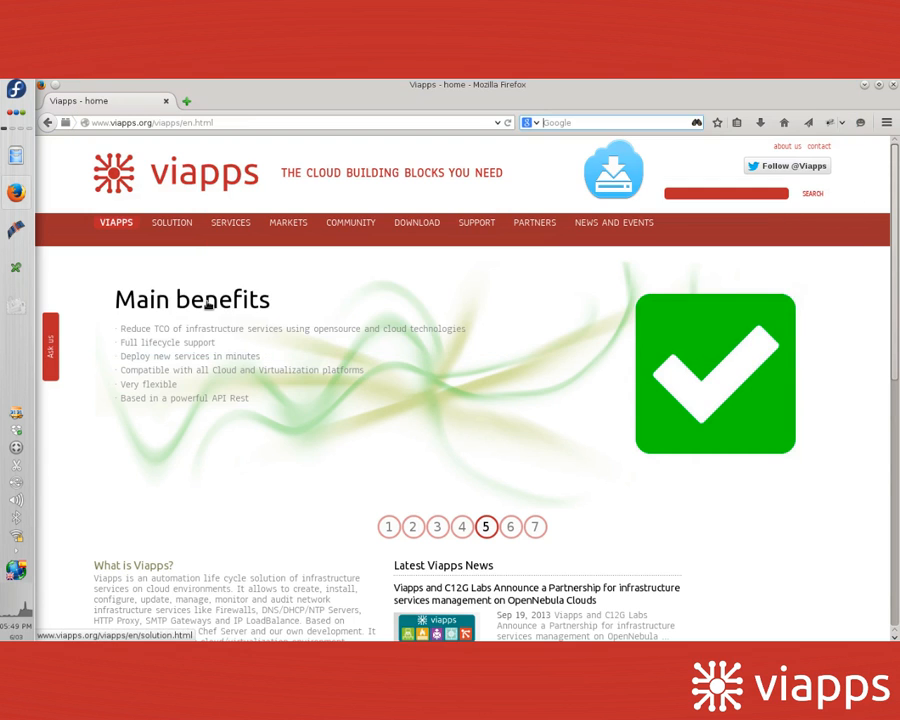
{"action": "left_click", "coordinate": [187, 102]}
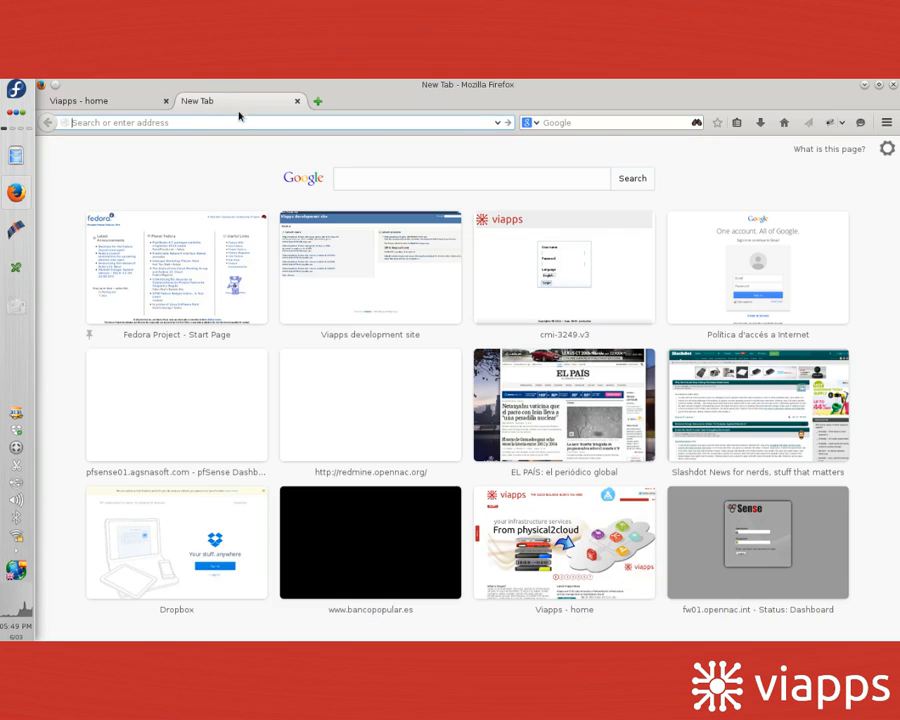
{"action": "type", "text": "https:/"}
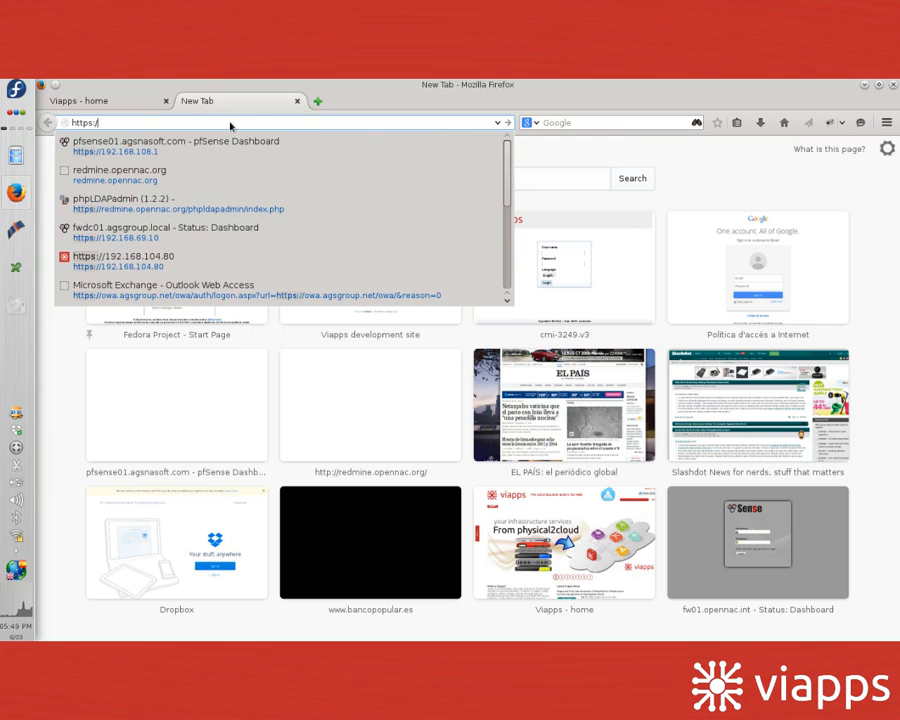
{"action": "type", "text": "/172"}
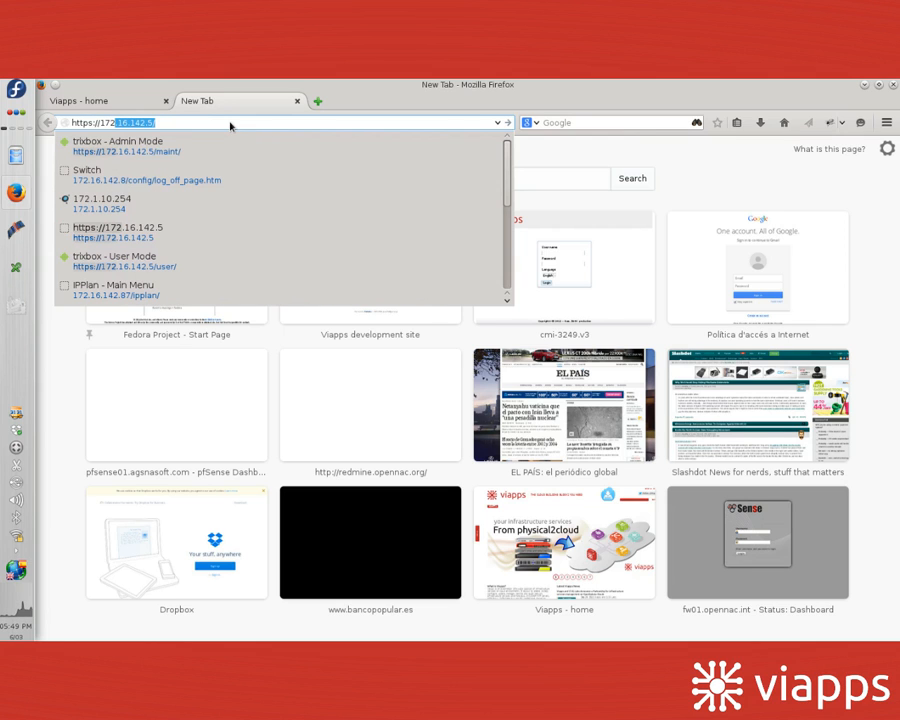
{"action": "type", "text": ".16."}
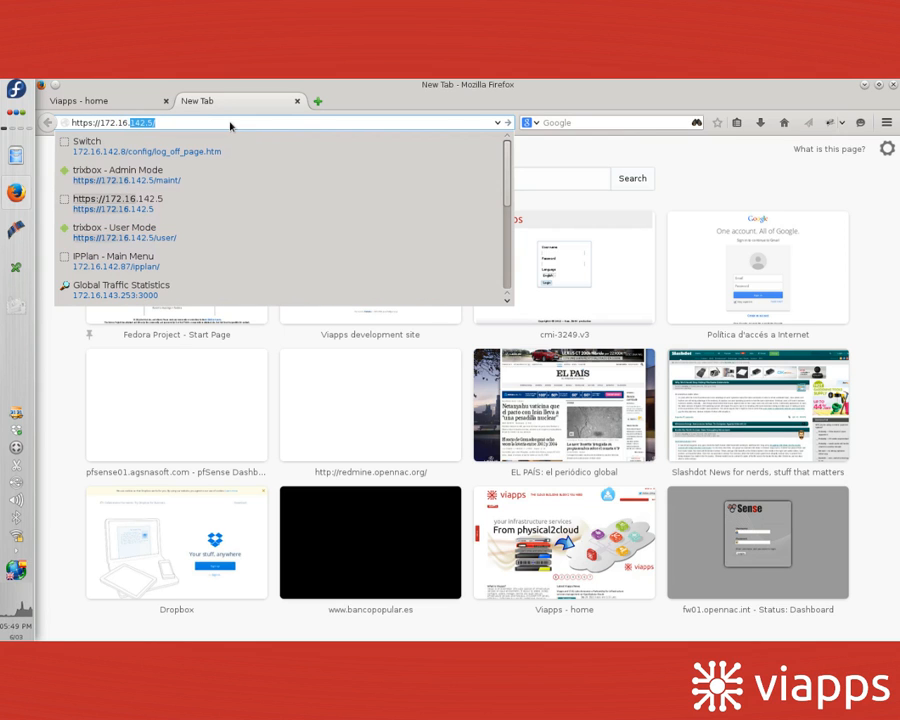
{"action": "type", "text": "142.200"}
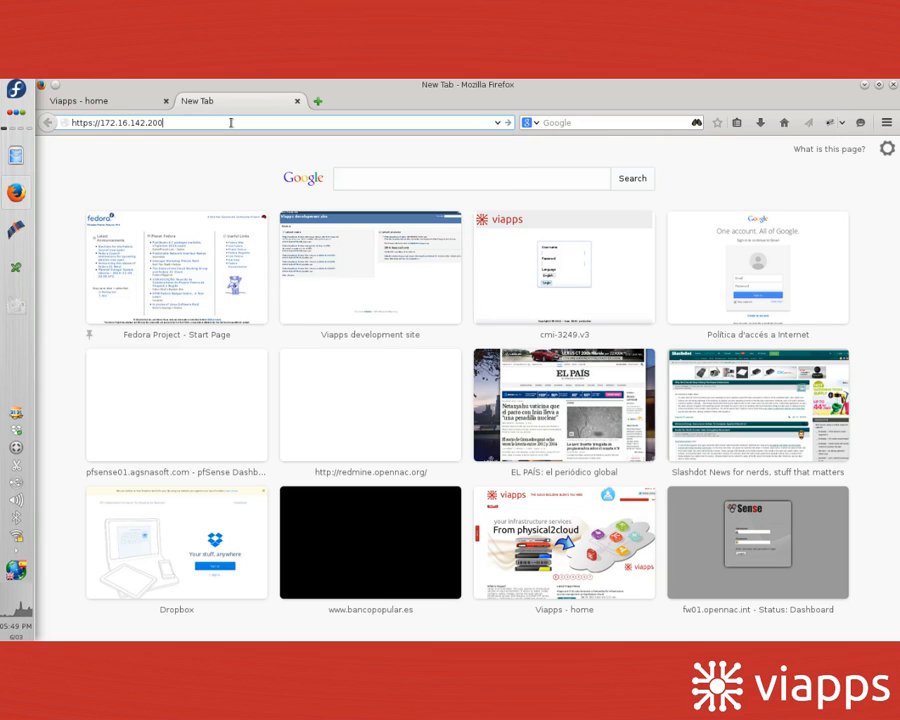
{"action": "key", "text": "Return"}
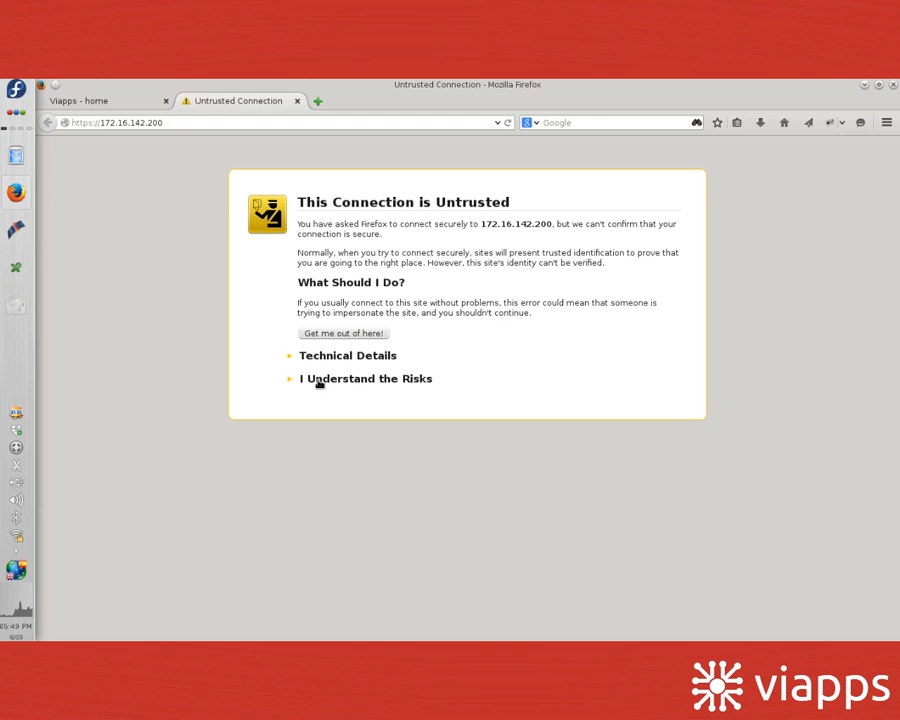
{"action": "left_click", "coordinate": [319, 382]}
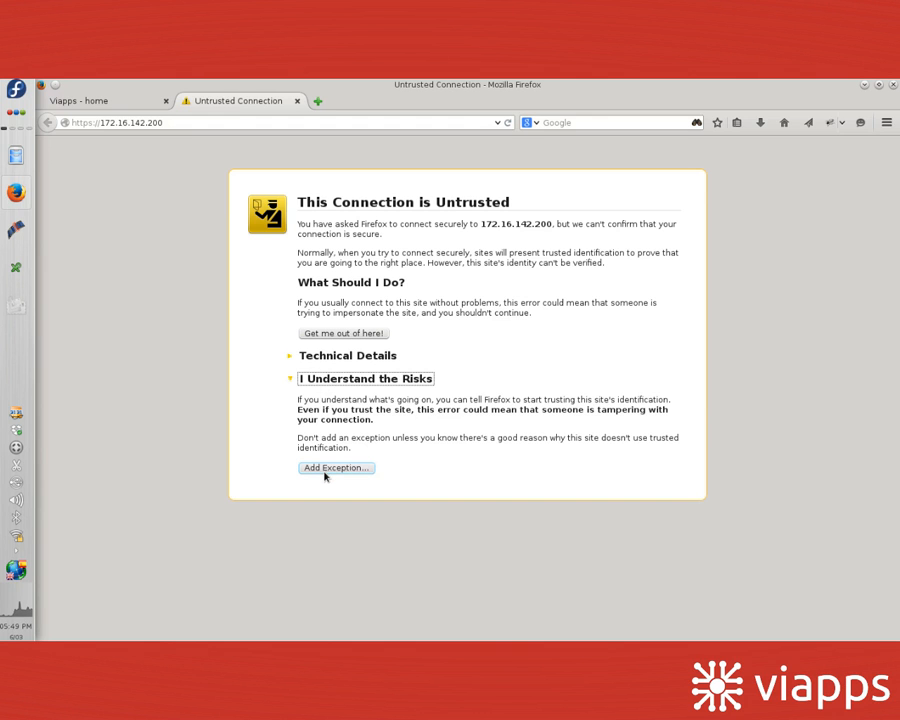
{"action": "left_click", "coordinate": [324, 474]}
{"action": "left_click", "coordinate": [375, 500]}
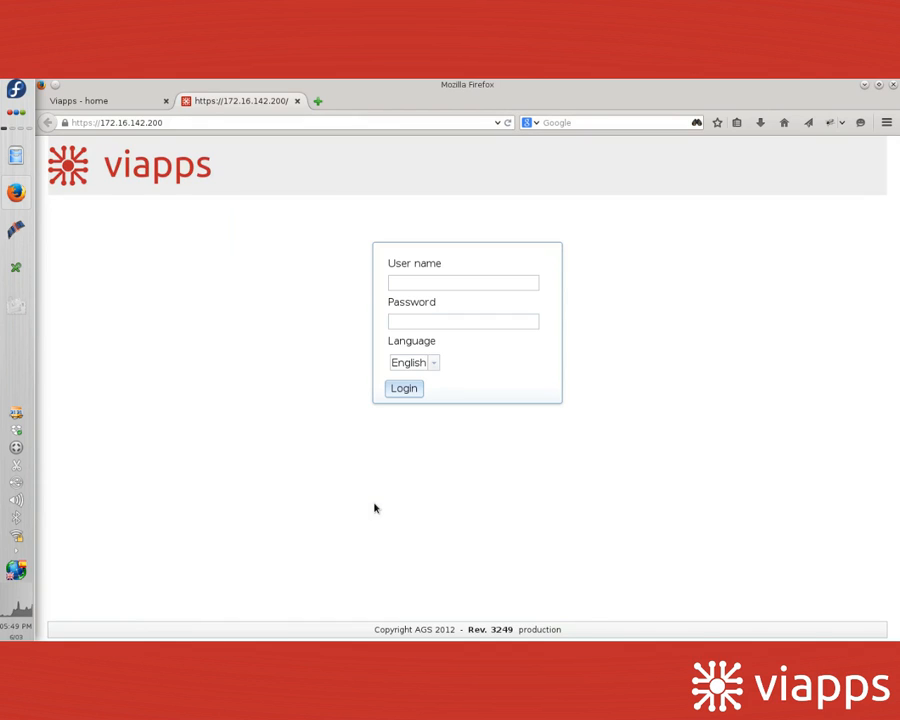
Step: Log in to Viapps CMI as admin with the administrator password
{"action": "left_click", "coordinate": [422, 282]}
{"action": "type", "text": "admin"}
{"action": "key", "text": "Tab"}
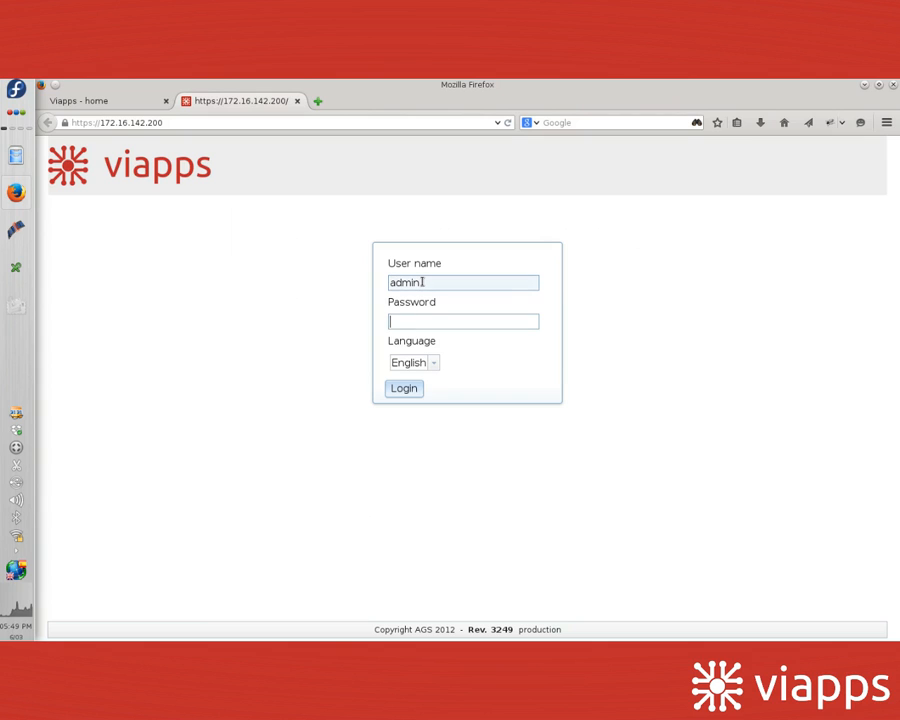
{"action": "type", "text": "viapps"}
{"action": "key", "text": "Return"}
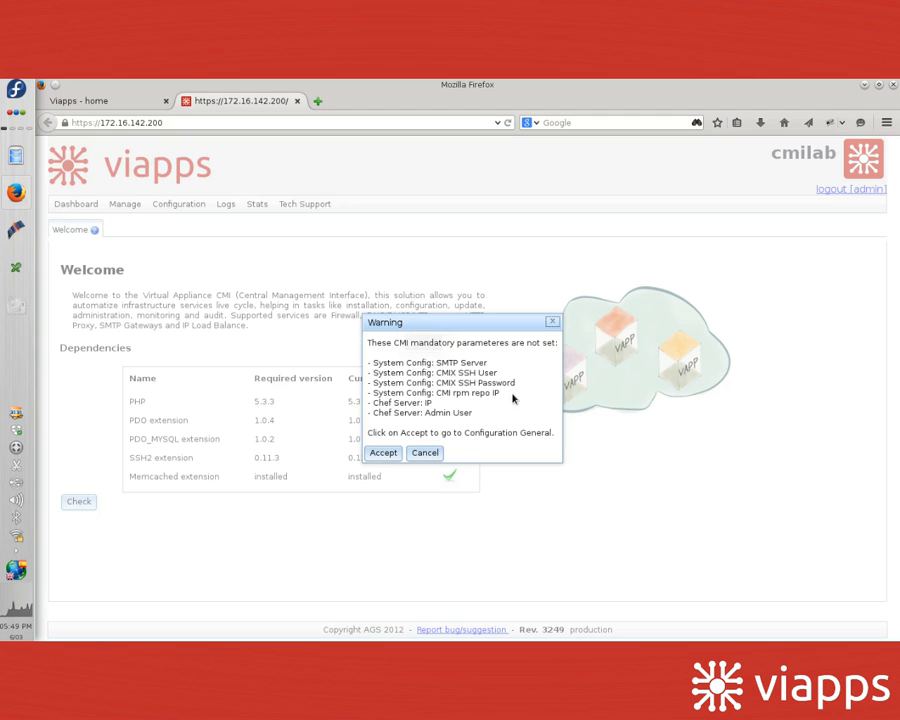
Step: Accept the missing-parameters warning to go to General System Config
{"action": "left_click_drag", "start_coordinate": [433, 361], "coordinate": [452, 403]}
{"action": "left_click", "coordinate": [422, 376]}
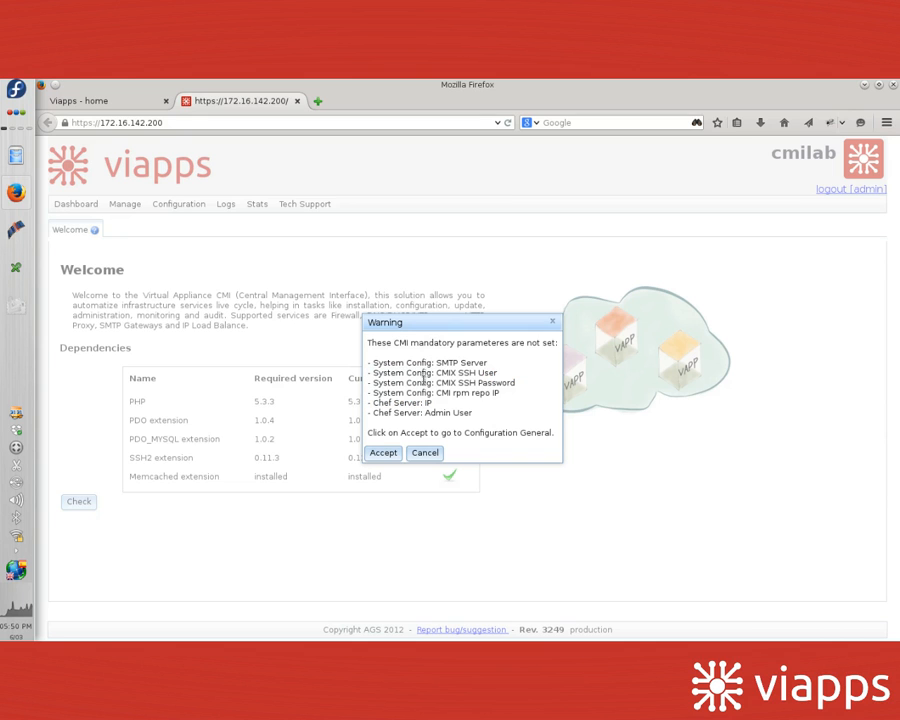
{"action": "left_click", "coordinate": [383, 452]}
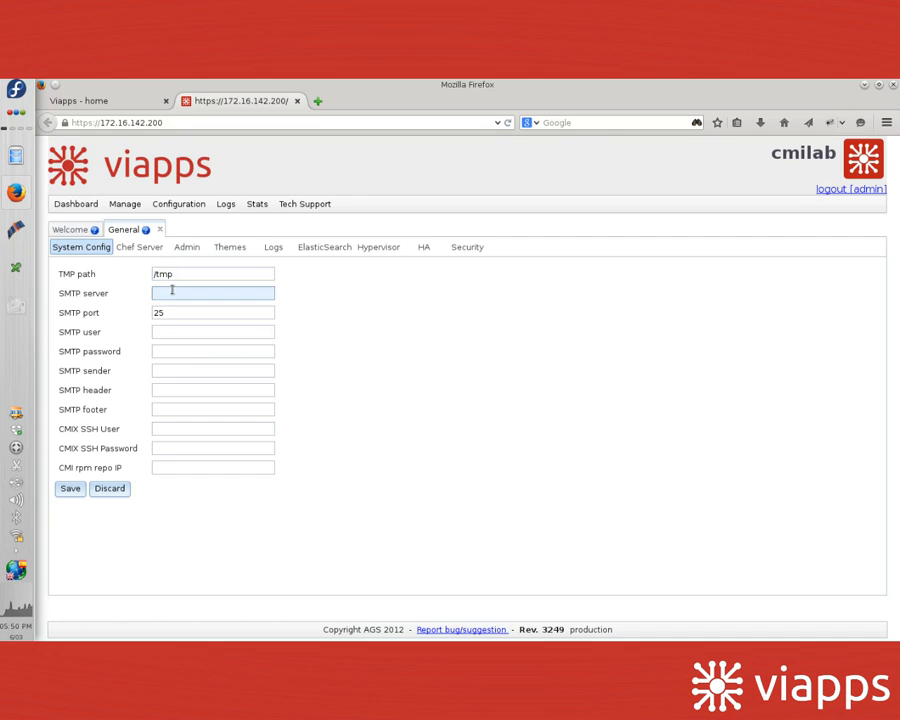
Step: Set SMTP server to localhost and CMIX SSH user to root with its password
{"action": "left_click", "coordinate": [172, 290]}
{"action": "type", "text": "lo"}
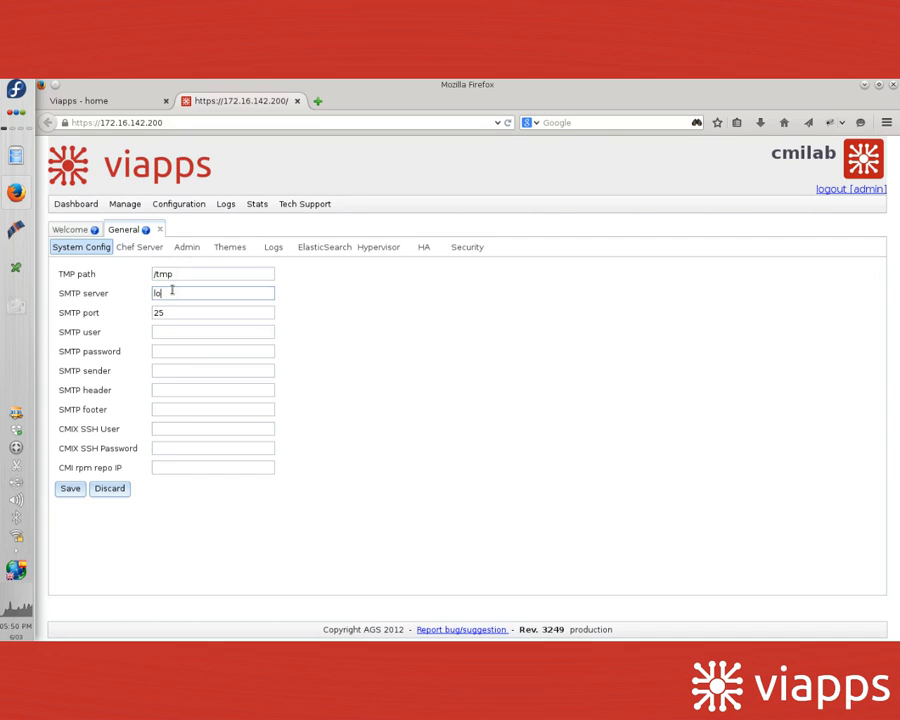
{"action": "type", "text": "calhost"}
{"action": "left_click", "coordinate": [178, 432]}
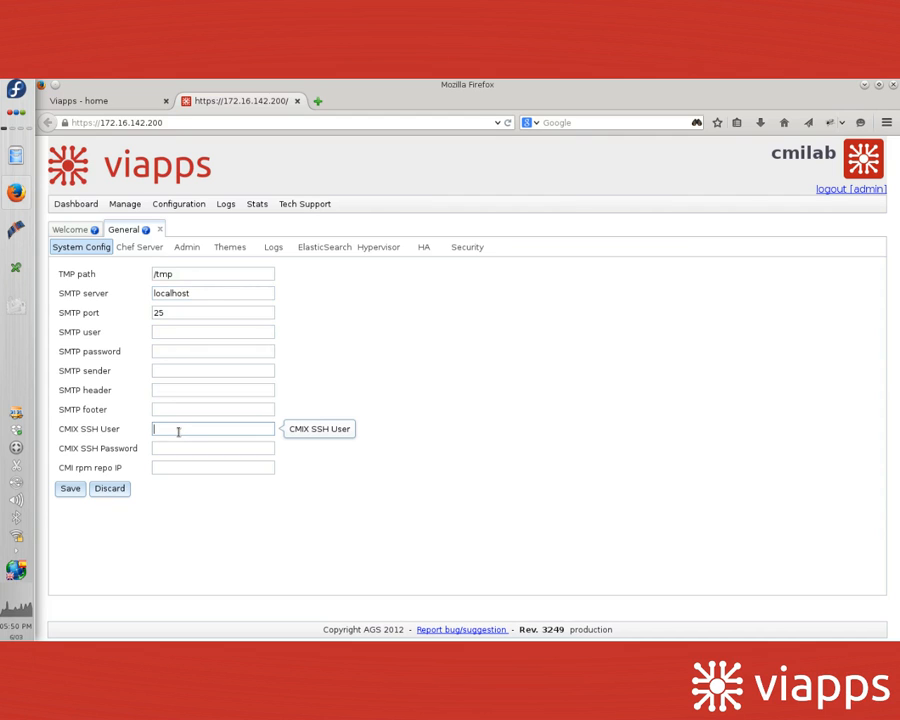
{"action": "type", "text": "root"}
{"action": "key", "text": "Tab"}
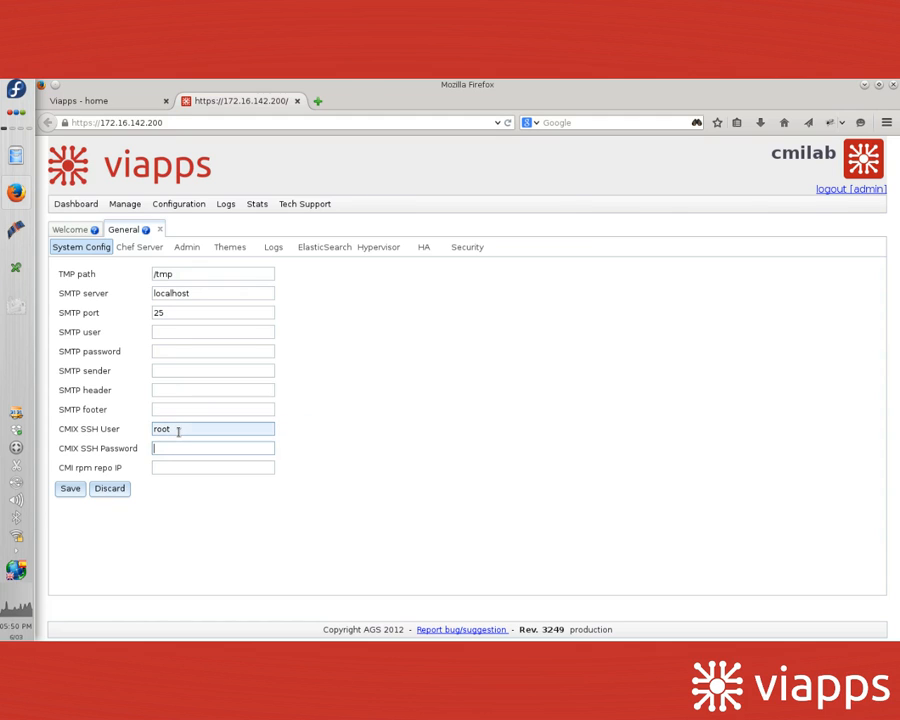
{"action": "type", "text": "admin1"}
Step: Set CMI rpm repo IP to 172.16.142.200, copied from the page URL, and save
{"action": "left_click", "coordinate": [173, 467]}
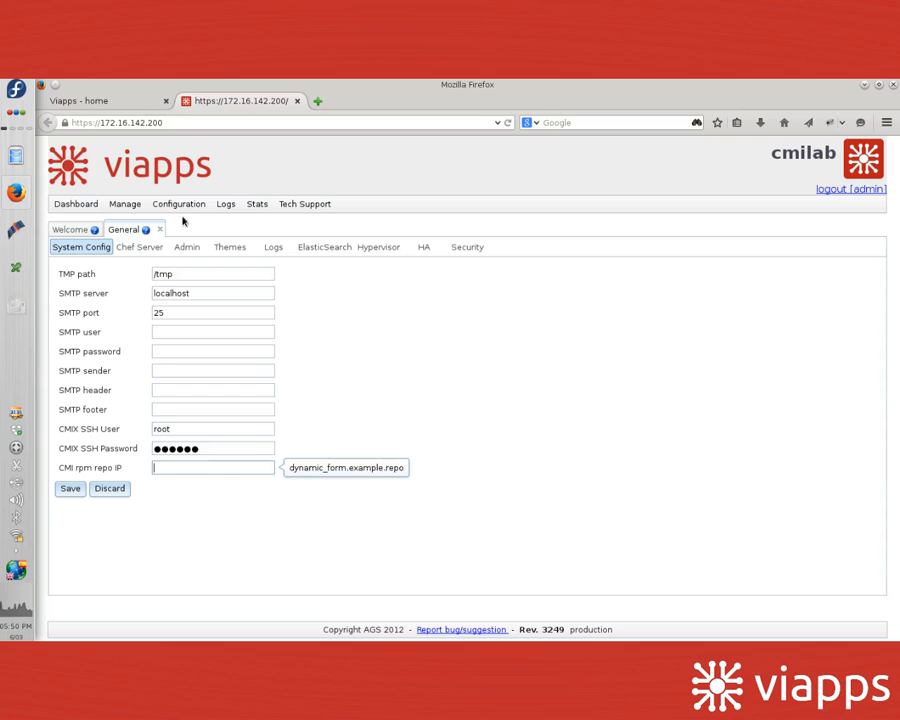
{"action": "left_click", "coordinate": [163, 122]}
{"action": "left_click_drag", "start_coordinate": [163, 122], "coordinate": [100, 122]}
{"action": "key", "text": "ctrl+c"}
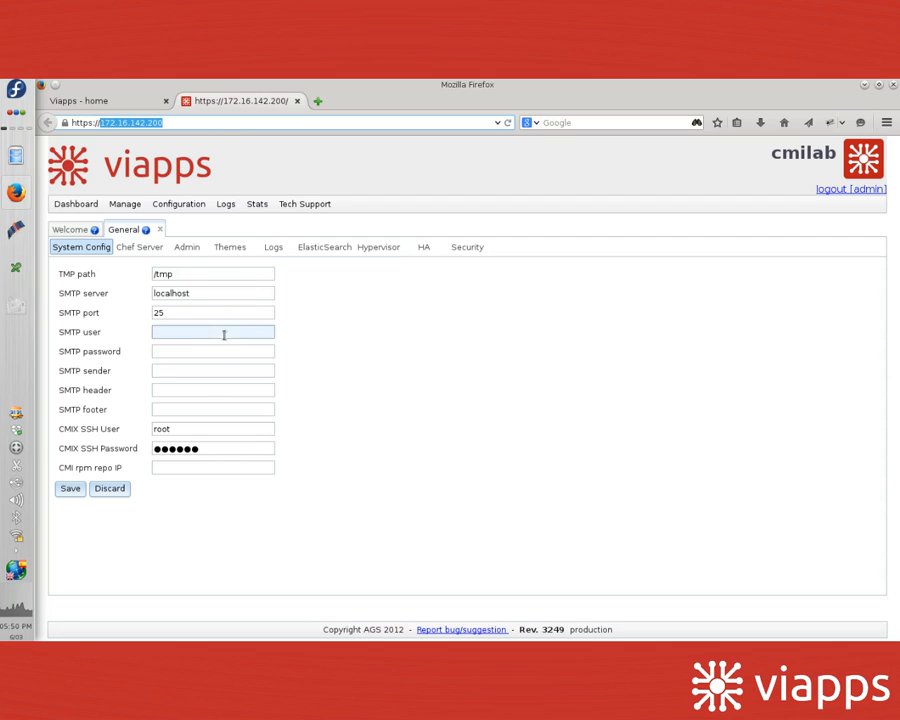
{"action": "left_click", "coordinate": [193, 466]}
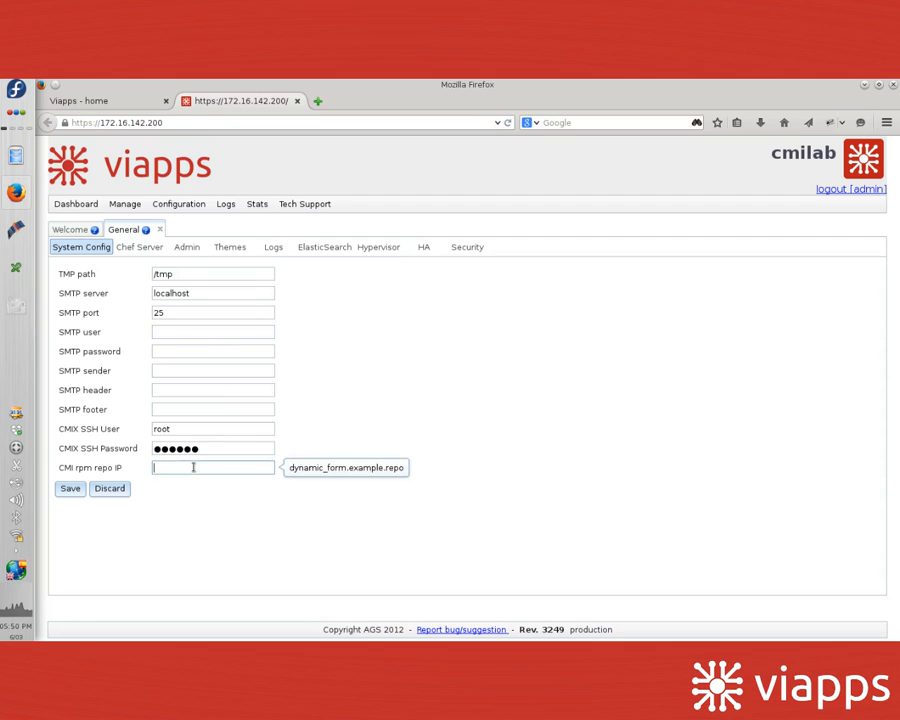
{"action": "key", "text": "ctrl+v"}
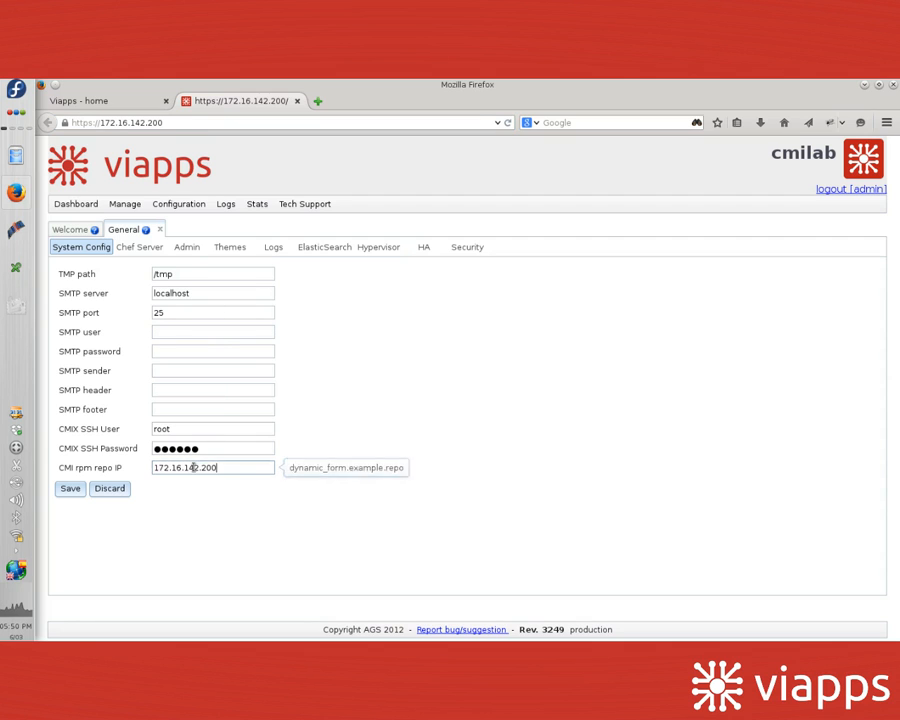
{"action": "left_click", "coordinate": [69, 489]}
{"action": "left_click", "coordinate": [143, 248]}
Step: Save Chef Server IP localhost and admin user root, then close the General settings
{"action": "left_click", "coordinate": [177, 275]}
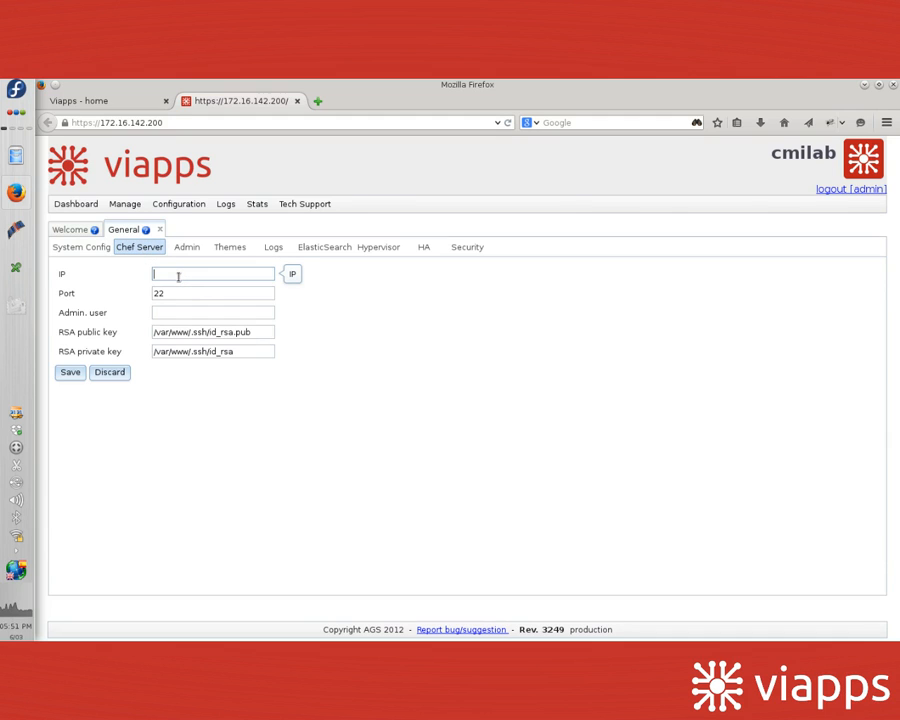
{"action": "type", "text": "localhost"}
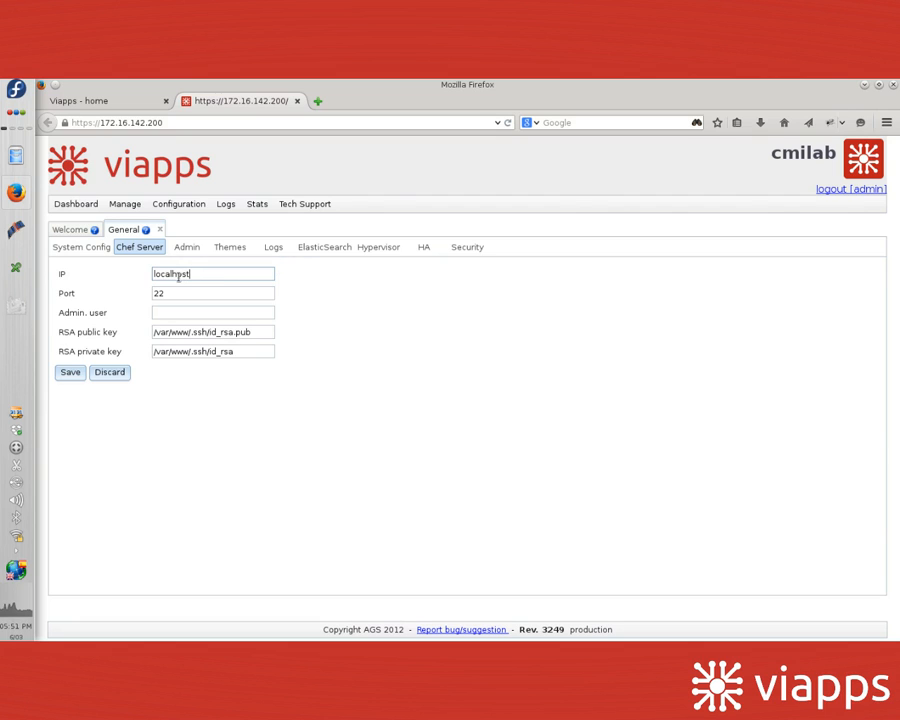
{"action": "left_click", "coordinate": [165, 312]}
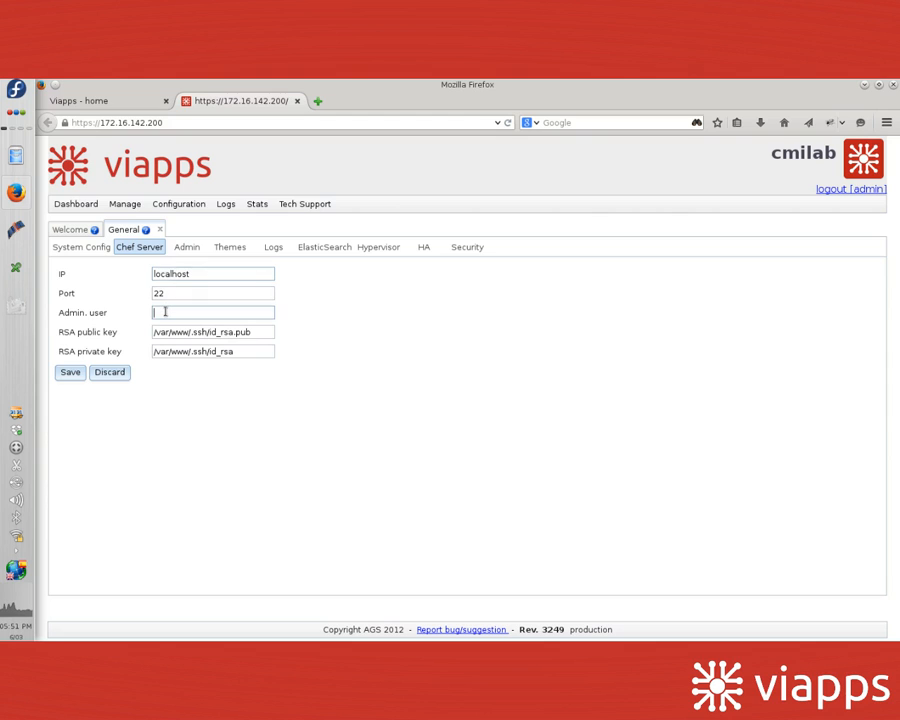
{"action": "type", "text": "root"}
{"action": "left_click", "coordinate": [71, 374]}
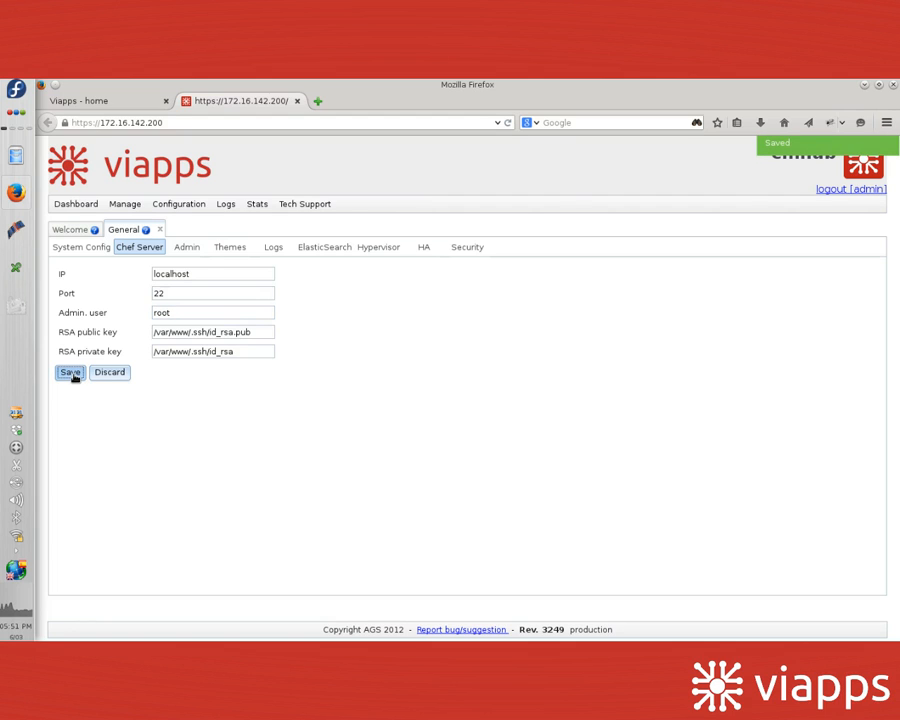
{"action": "left_click", "coordinate": [160, 229]}
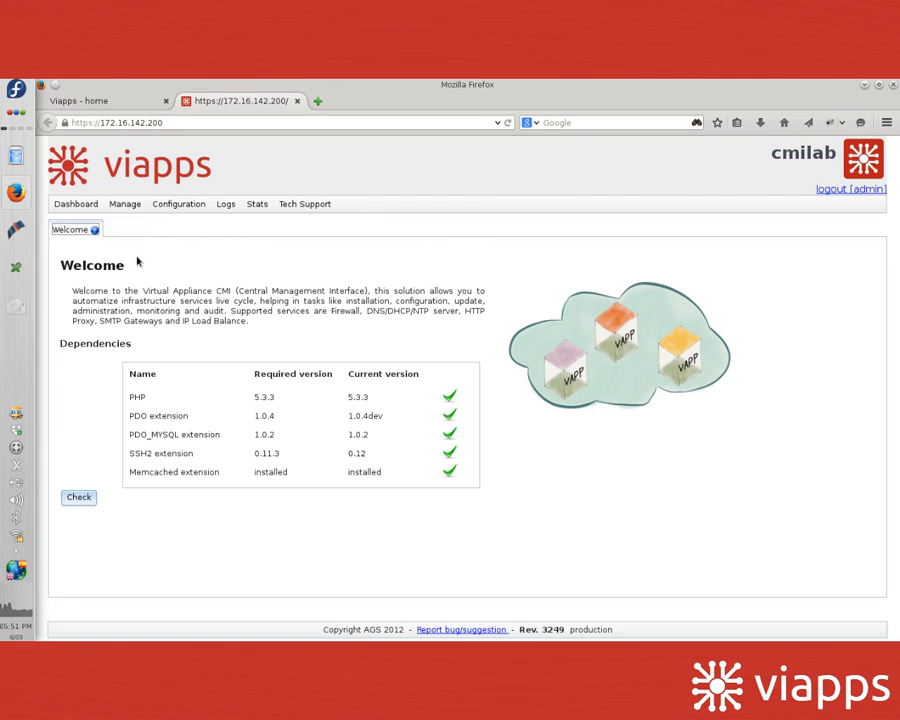
Step: Open the empty Appliances list from the Manage menu
{"action": "left_click", "coordinate": [127, 204]}
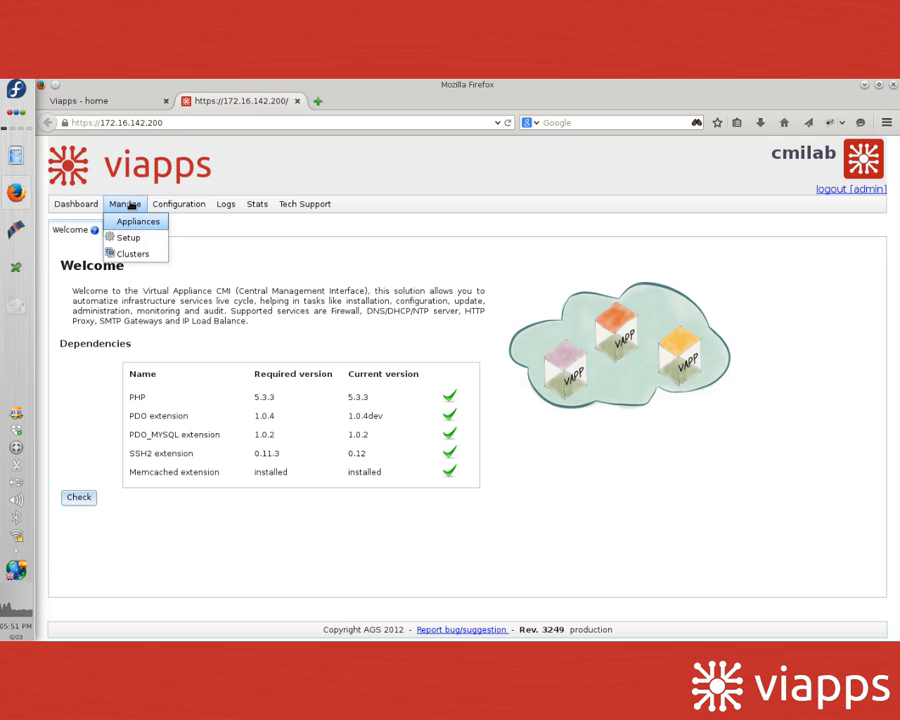
{"action": "left_click", "coordinate": [137, 221]}
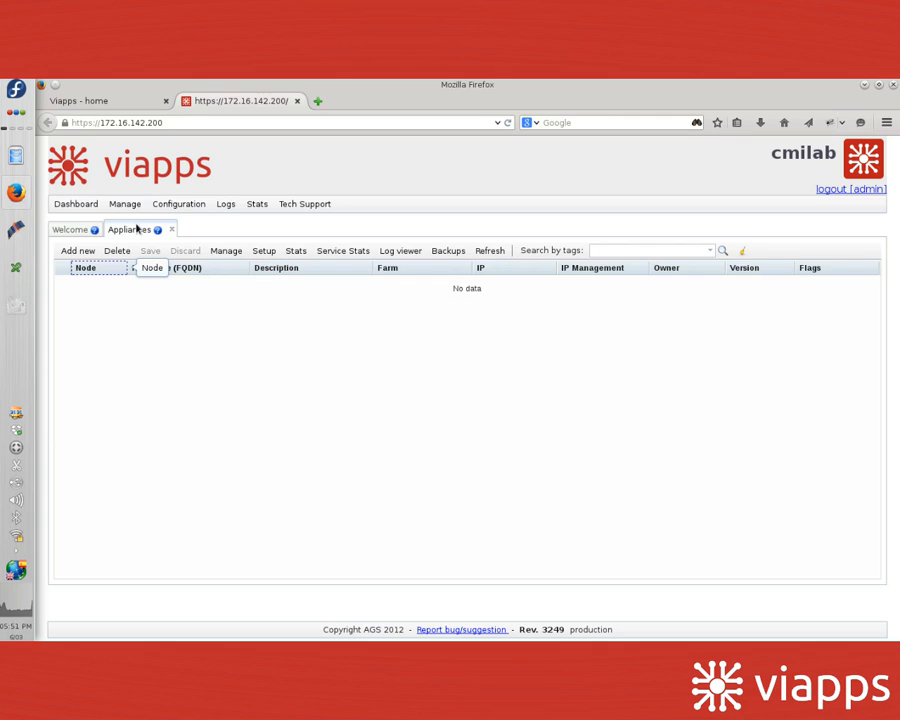
{"action": "left_click", "coordinate": [125, 205]}
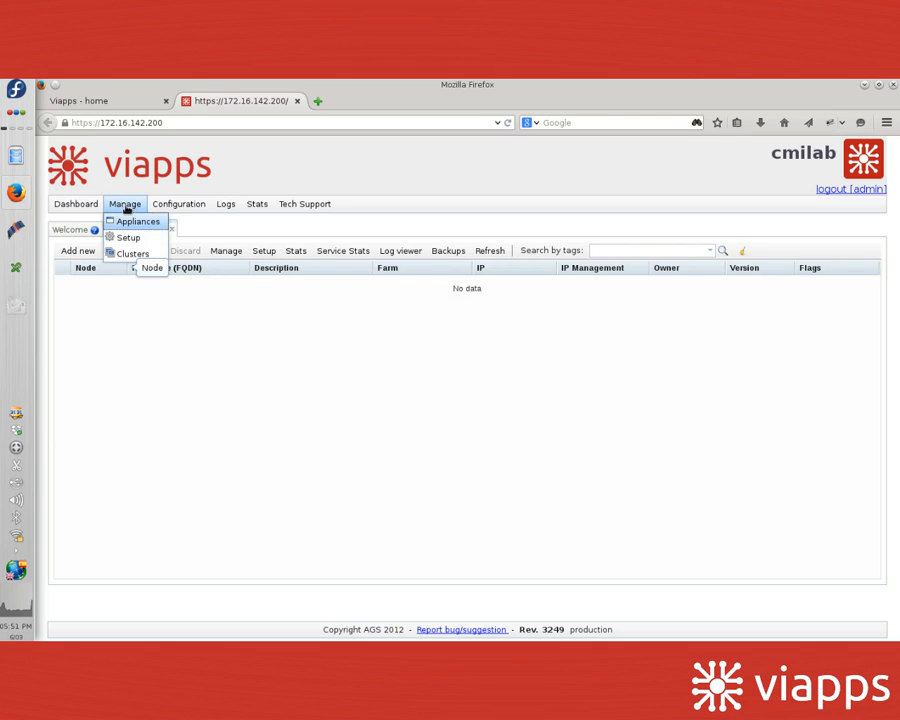
{"action": "left_click", "coordinate": [132, 220]}
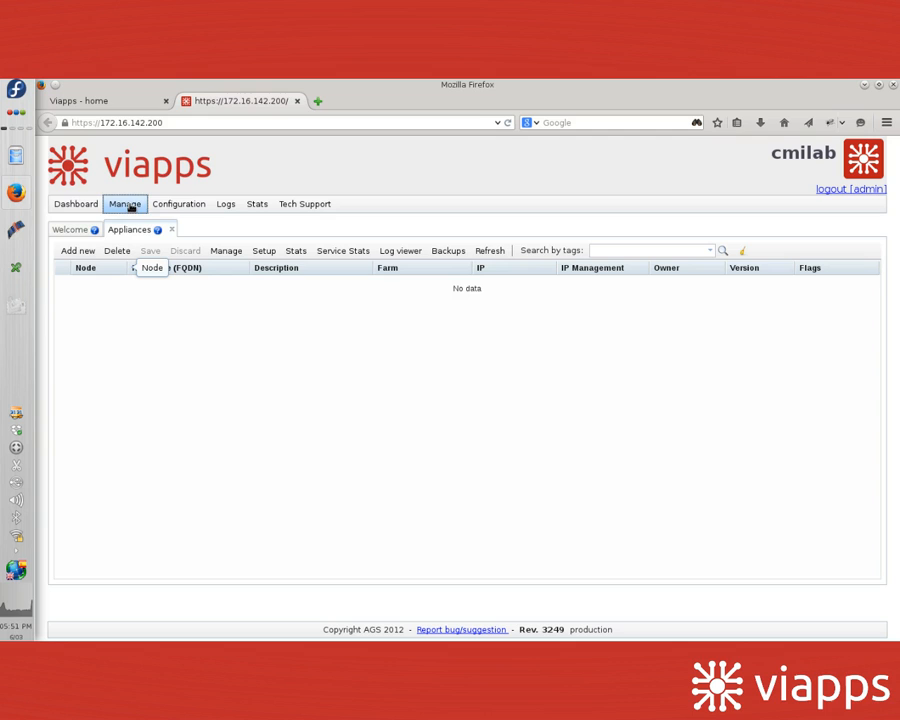
{"action": "left_click", "coordinate": [78, 251]}
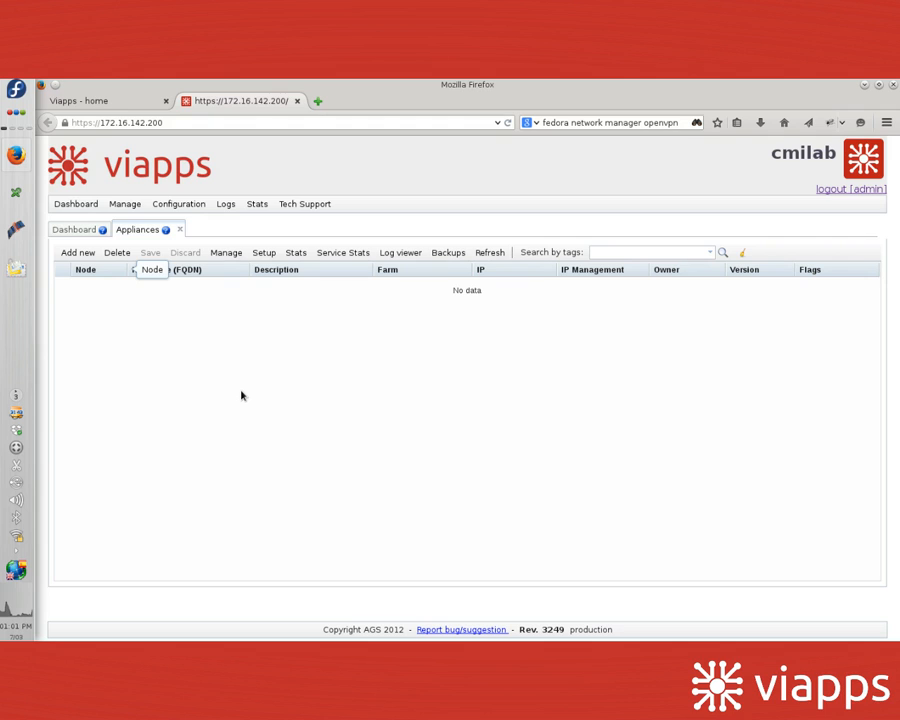
Step: Add a new appliance with hostname node1 and description 'dns lab'
{"action": "left_click", "coordinate": [78, 253]}
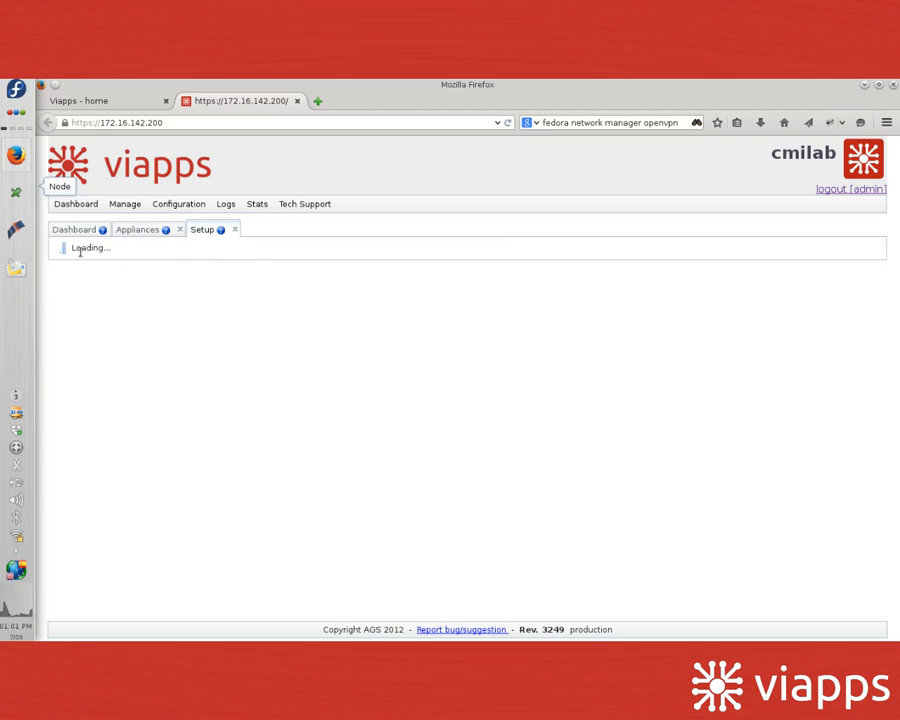
{"action": "left_click", "coordinate": [193, 274]}
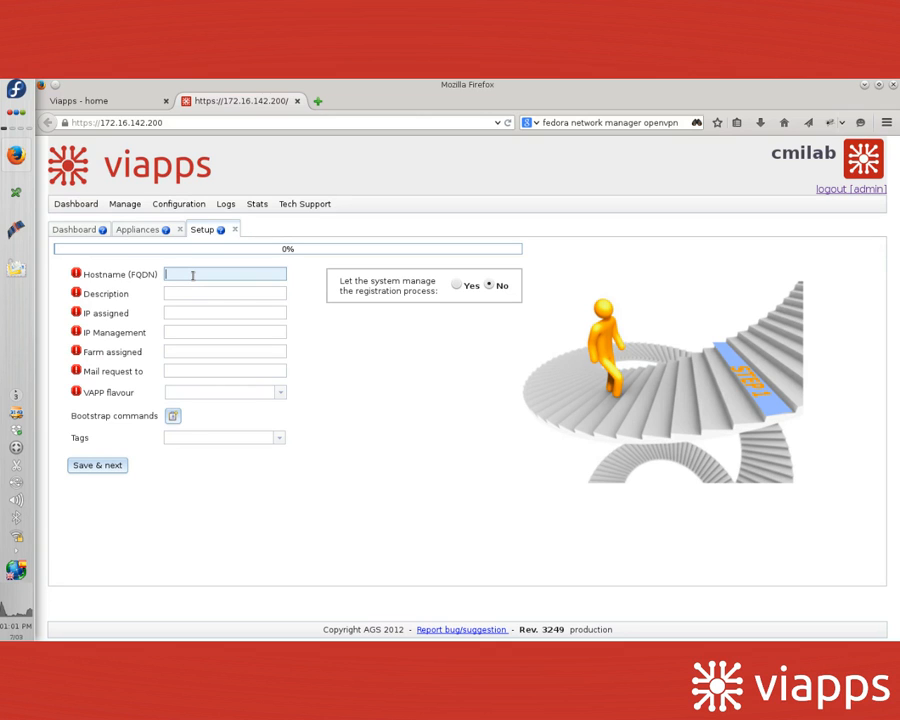
{"action": "type", "text": "node1"}
{"action": "left_click", "coordinate": [193, 291]}
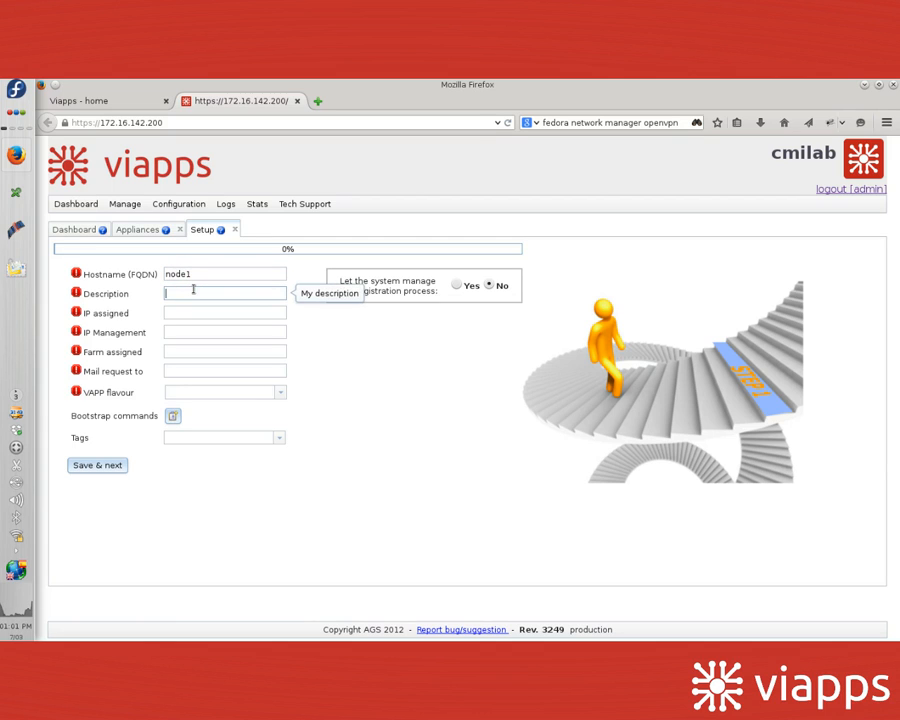
{"action": "type", "text": "dns lab"}
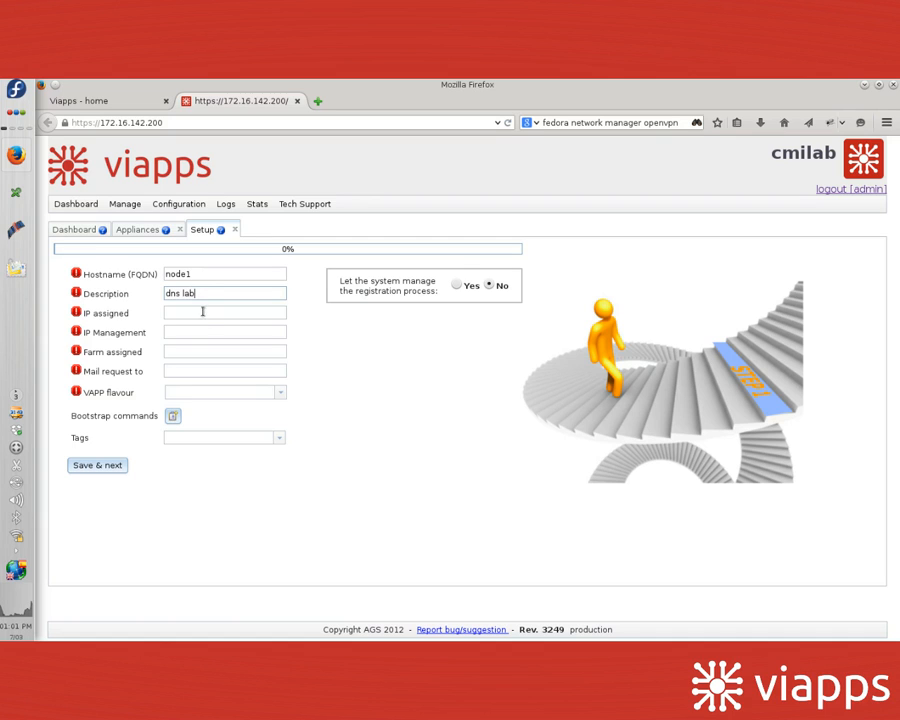
Step: Set IP assigned to 192.168.222.201 and IP Management to 172.16.142.201
{"action": "left_click", "coordinate": [195, 313]}
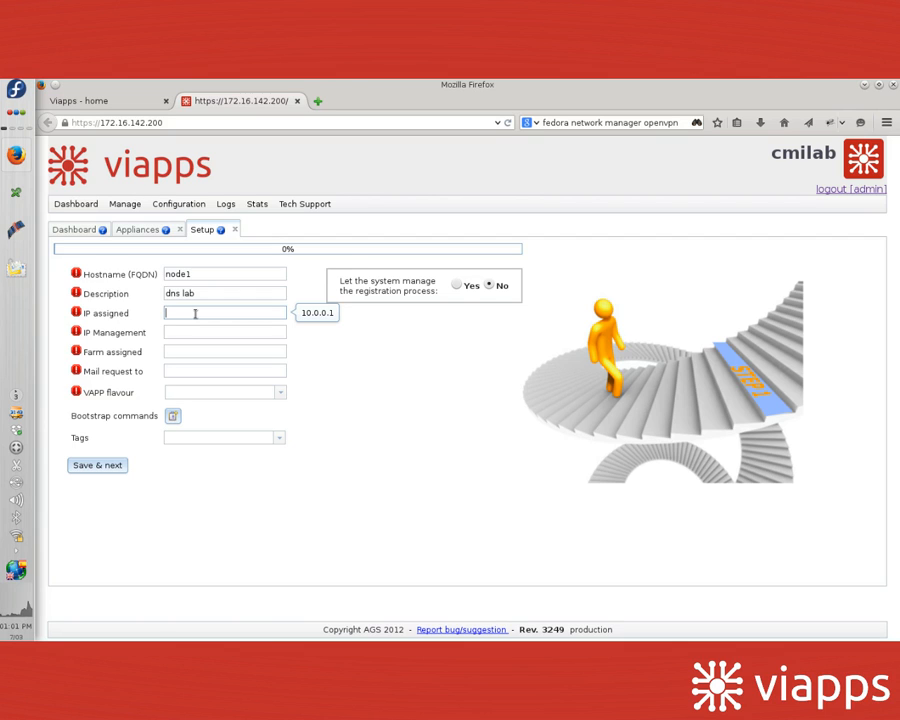
{"action": "type", "text": "192.168"}
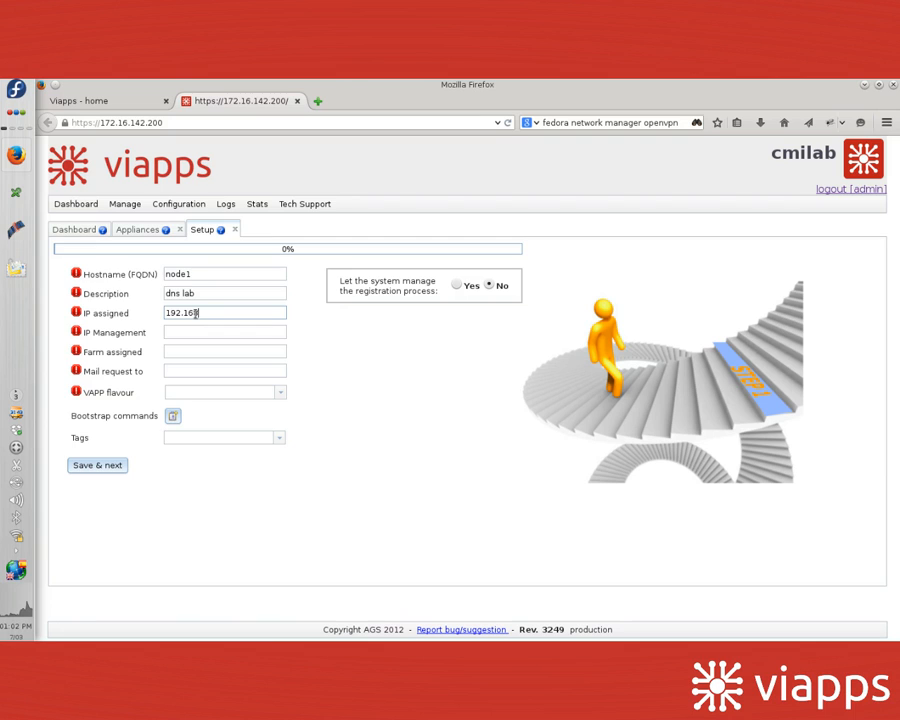
{"action": "type", "text": ".222.201"}
{"action": "key", "text": "Tab"}
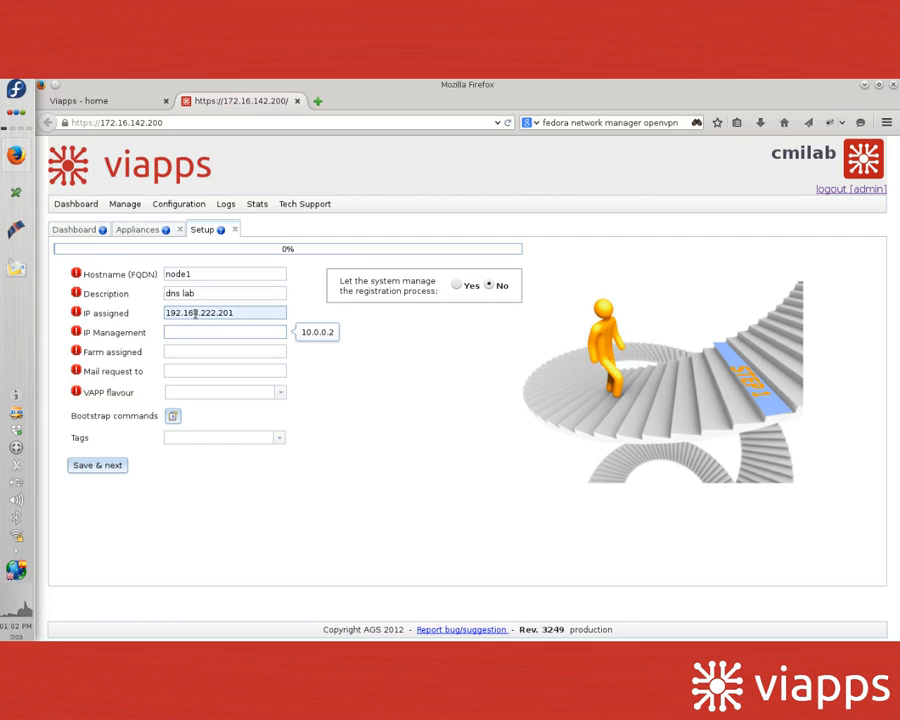
{"action": "type", "text": "172.1"}
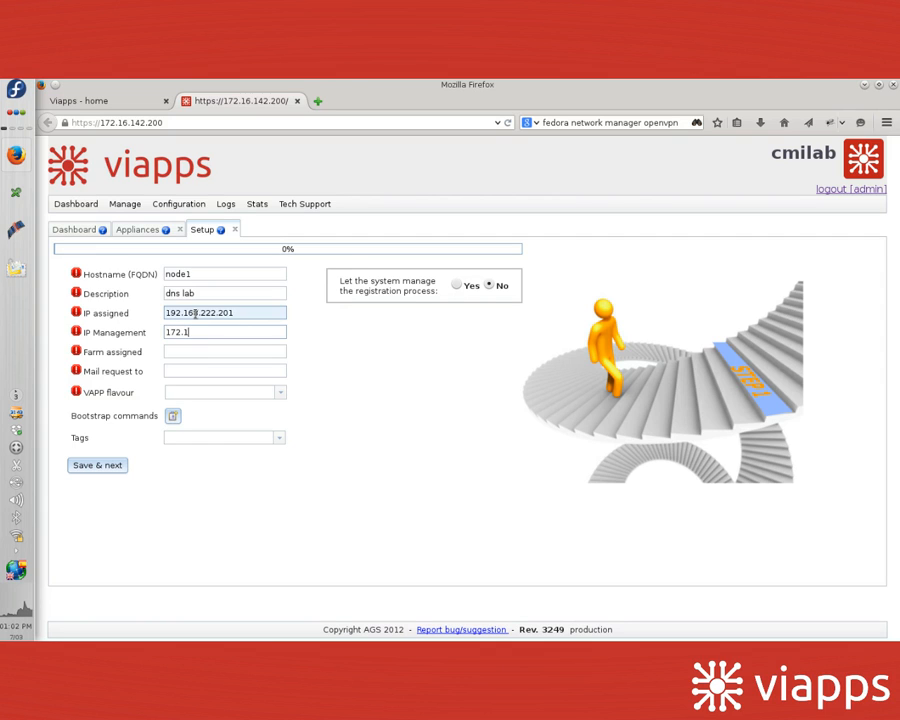
{"action": "type", "text": "6."}
{"action": "type", "text": "142.201"}
{"action": "left_click", "coordinate": [193, 350]}
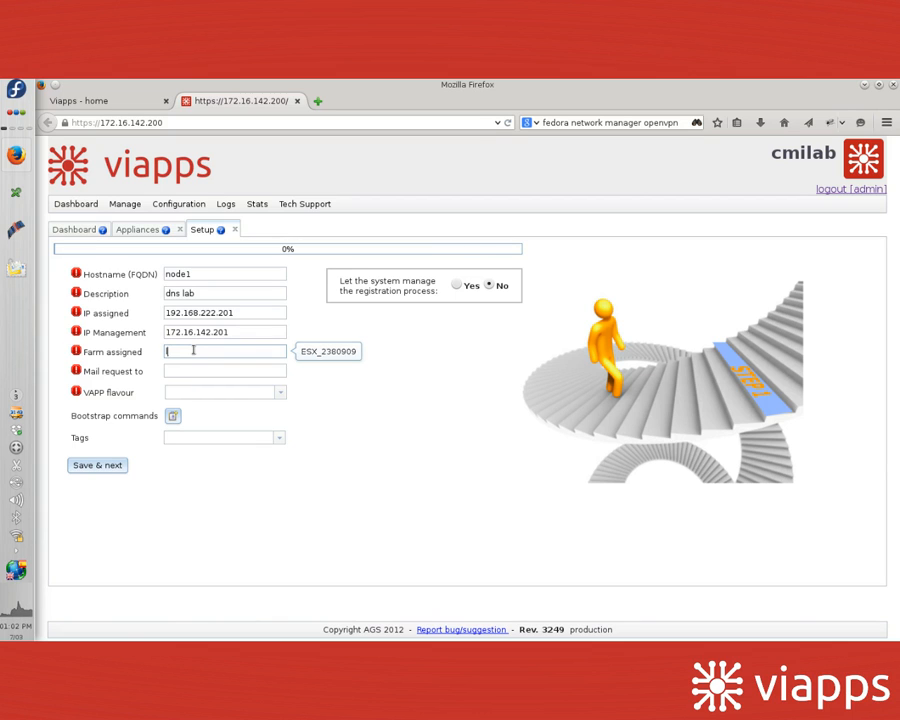
Step: Set farm labfarm, the request e-mail recipient, and flavour DNS/DHCP/NTP
{"action": "type", "text": "labfarm"}
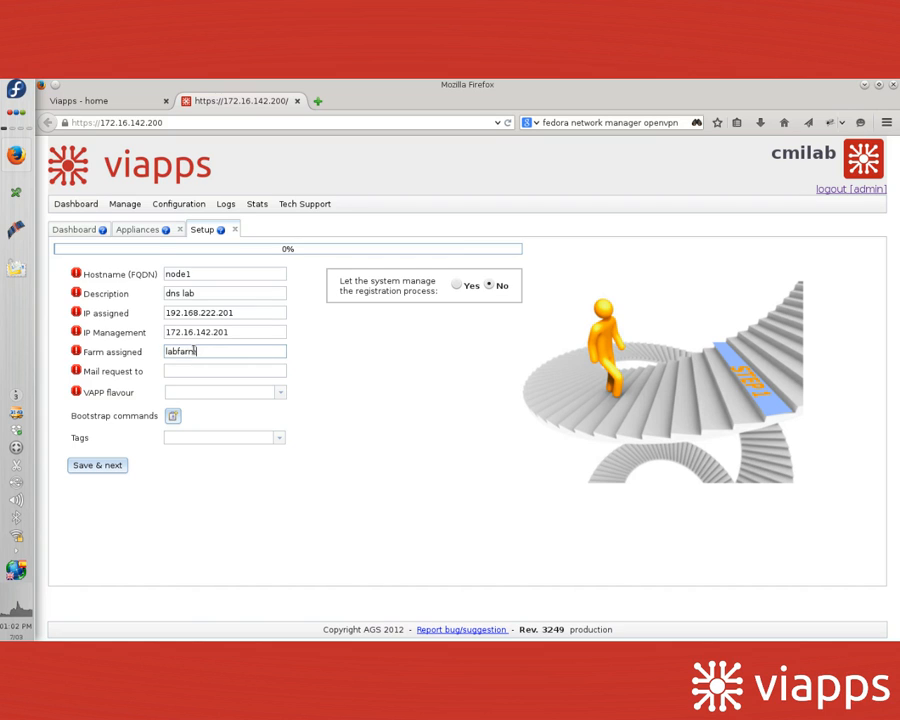
{"action": "key", "text": "Tab"}
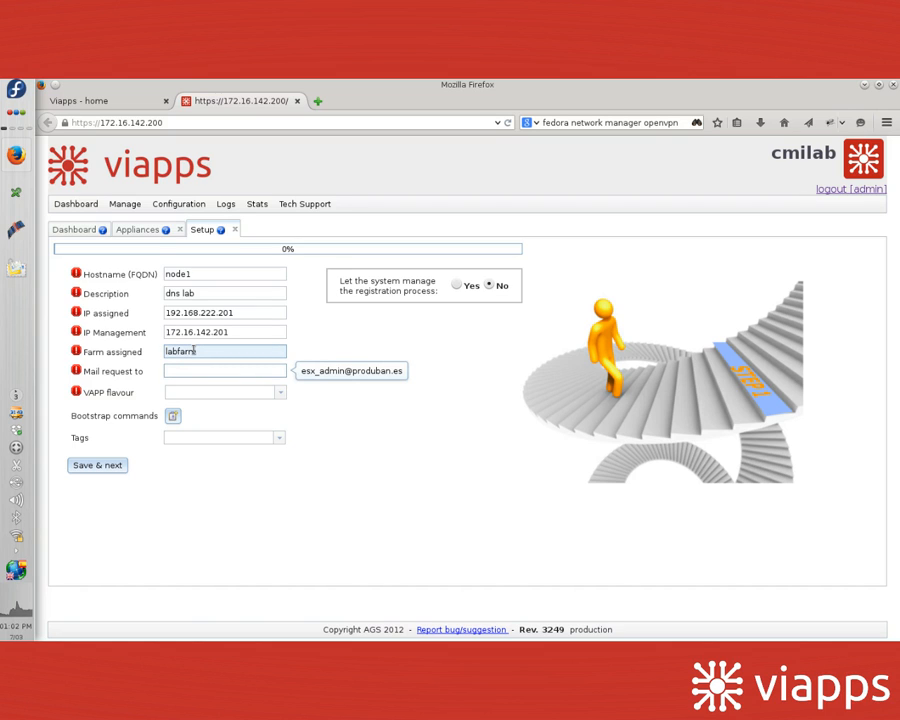
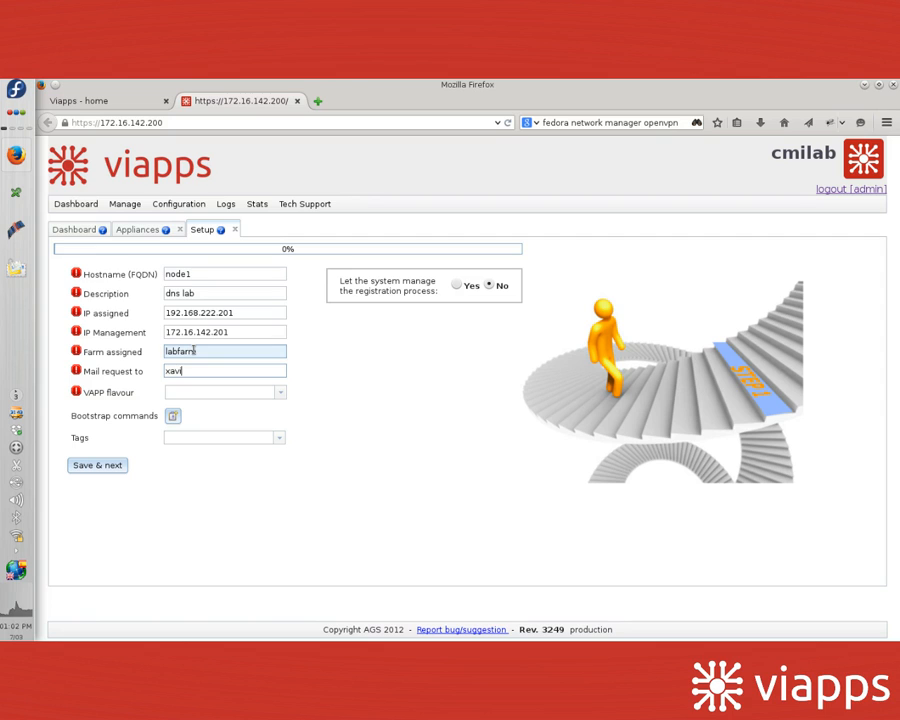
{"action": "left_click", "coordinate": [238, 397]}
{"action": "left_click", "coordinate": [226, 455]}
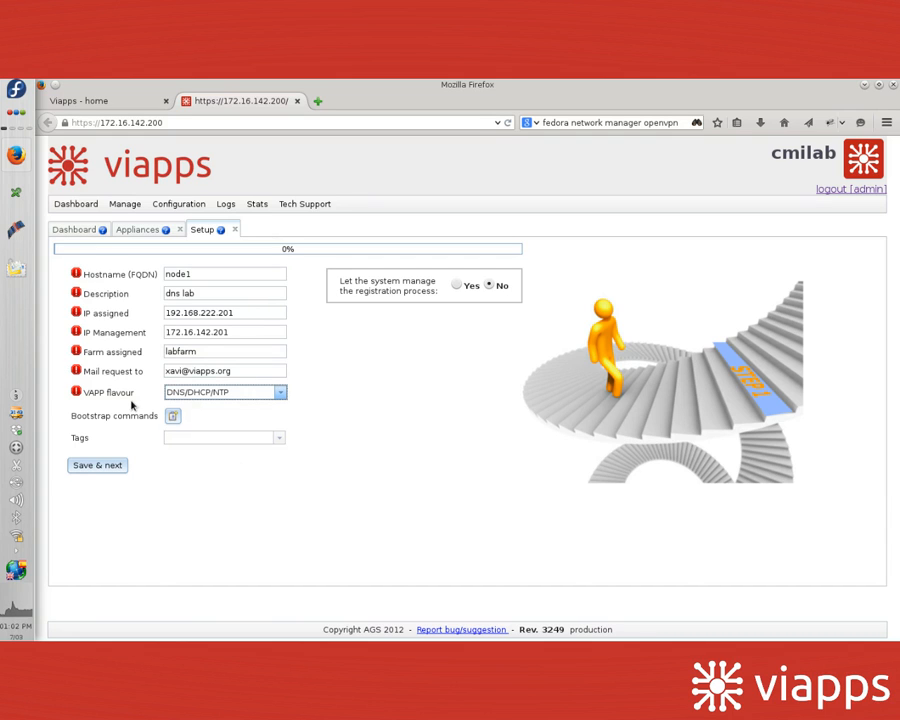
Step: Tag the appliance 'lab dns' and save with Save & next
{"action": "left_click", "coordinate": [191, 438]}
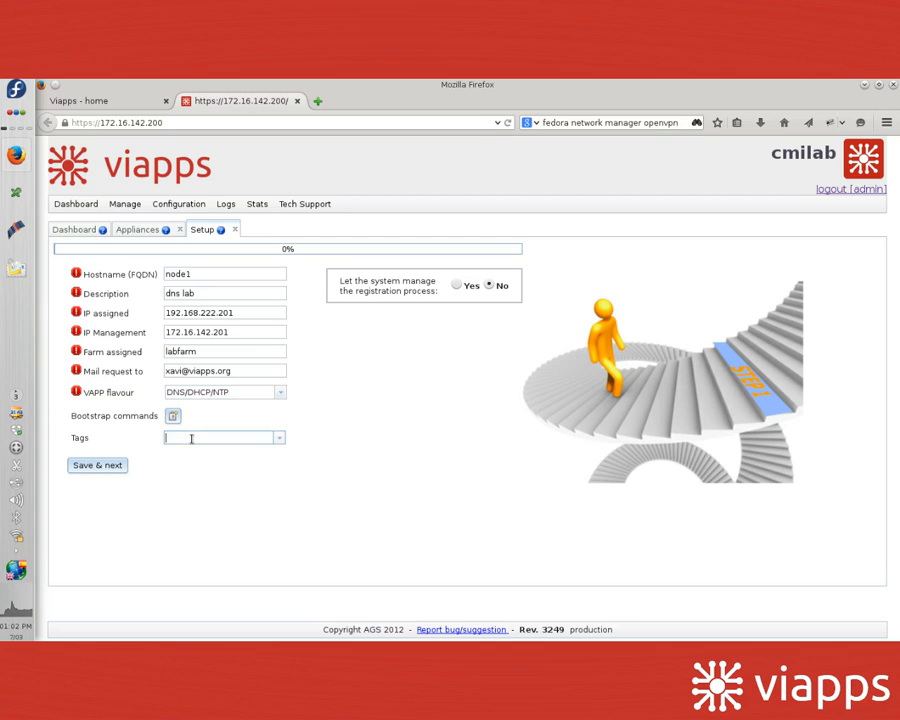
{"action": "type", "text": "lab dns"}
{"action": "left_click_drag", "start_coordinate": [71, 416], "coordinate": [160, 424]}
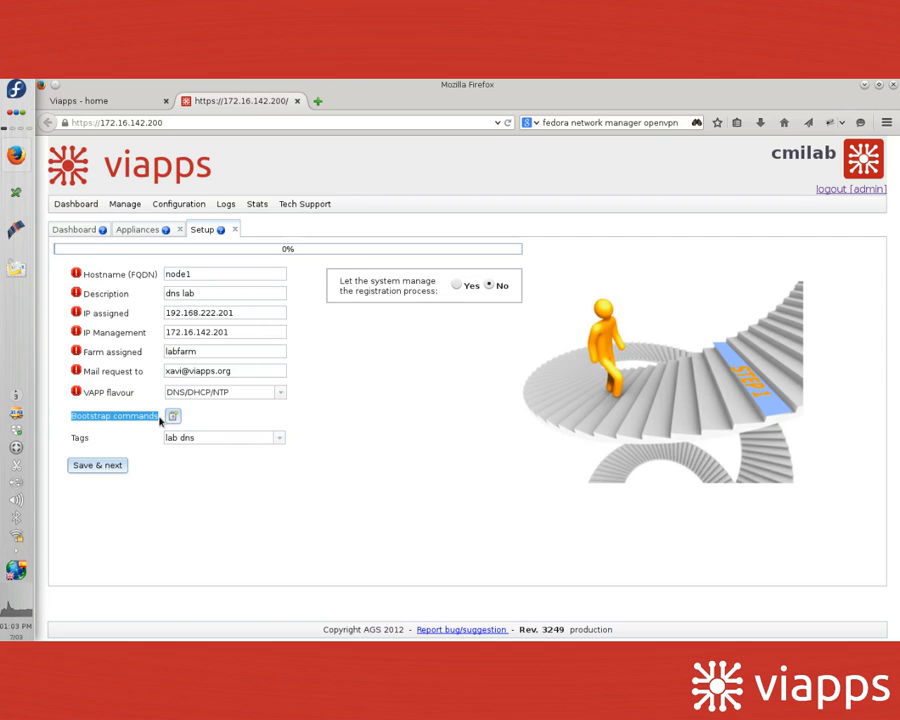
{"action": "left_click", "coordinate": [100, 466]}
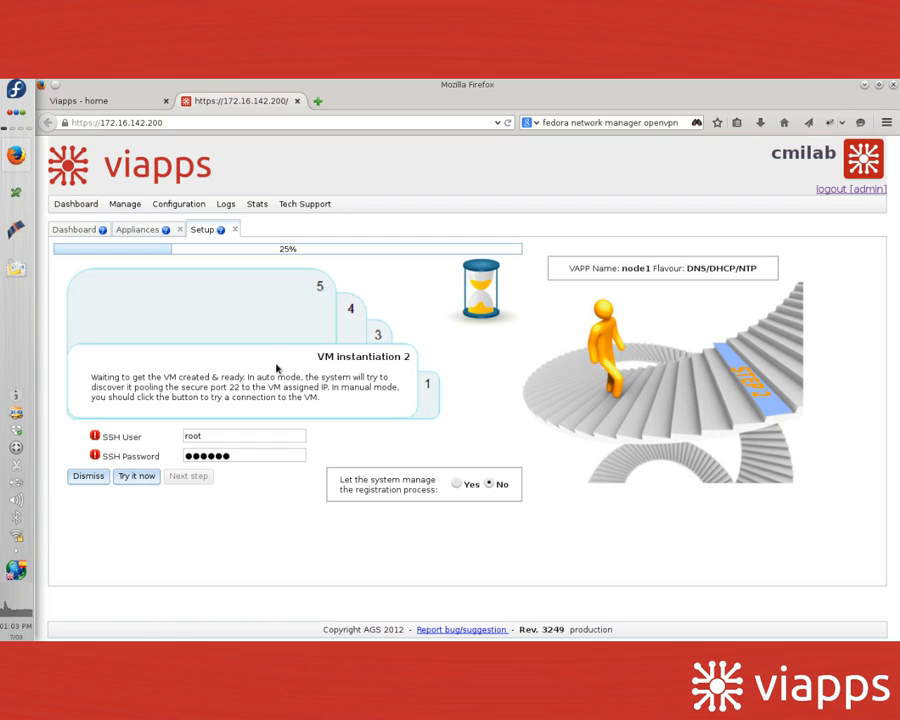
Step: Test SSH, register node1 with Chef, and trigger setup through wizard steps 2–4
{"action": "left_click", "coordinate": [140, 479]}
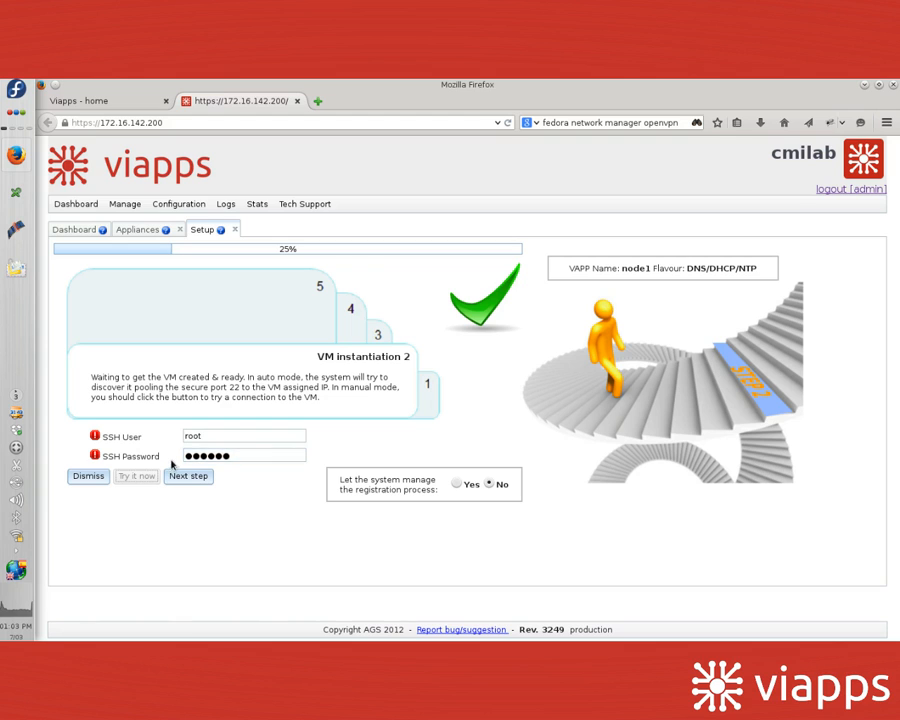
{"action": "left_click", "coordinate": [201, 477]}
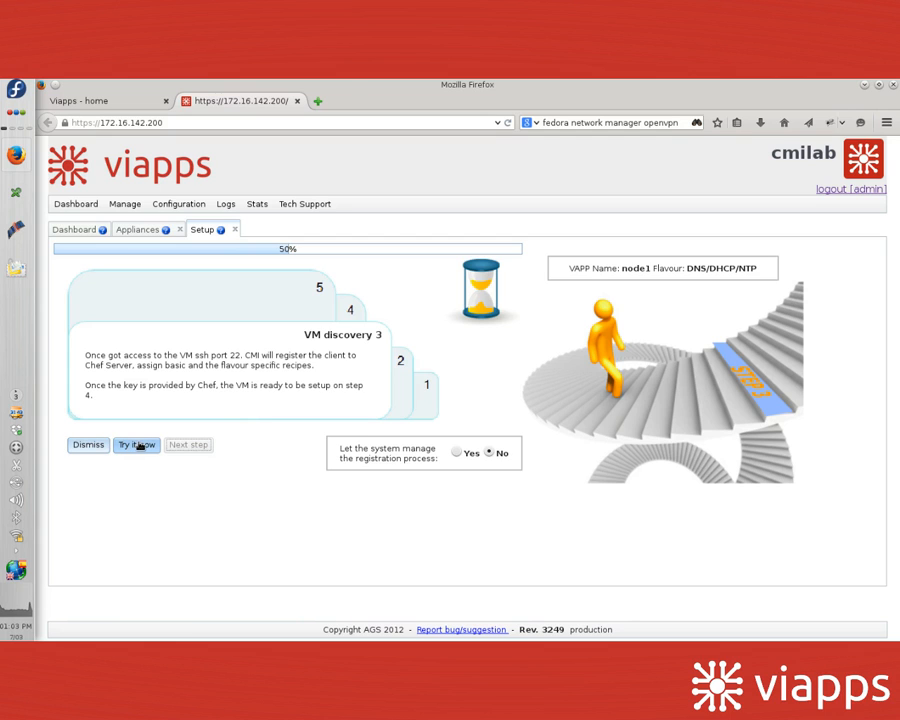
{"action": "left_click", "coordinate": [139, 445]}
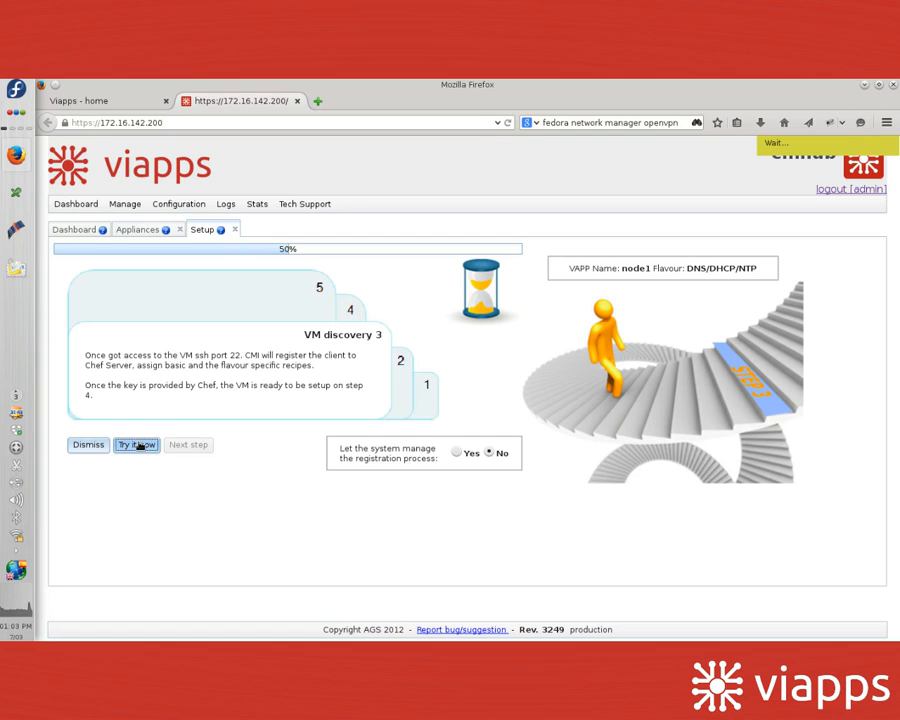
{"action": "left_click", "coordinate": [188, 445]}
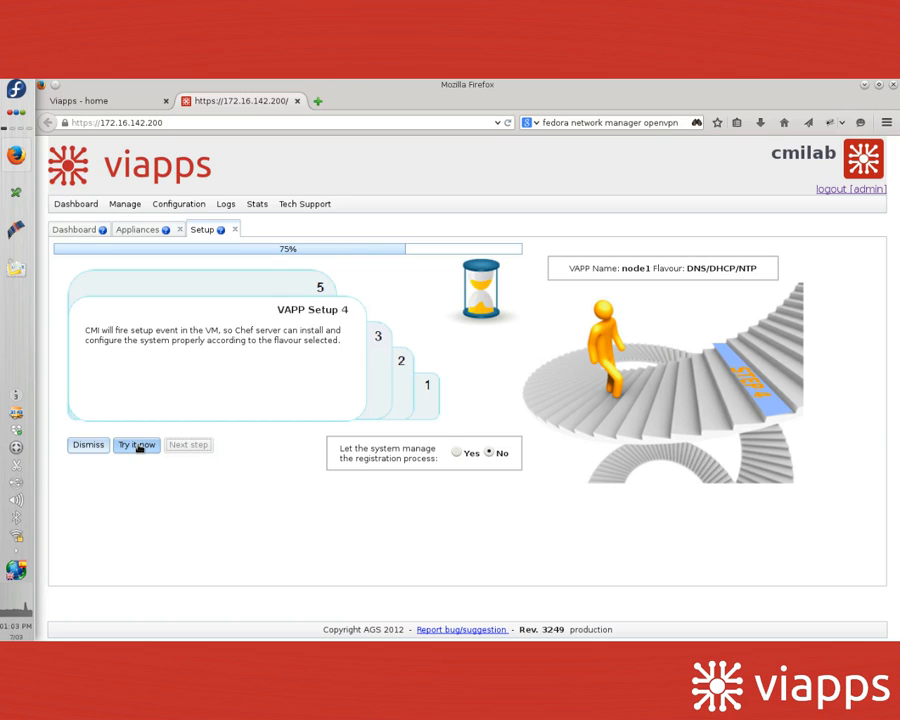
{"action": "left_click", "coordinate": [139, 446]}
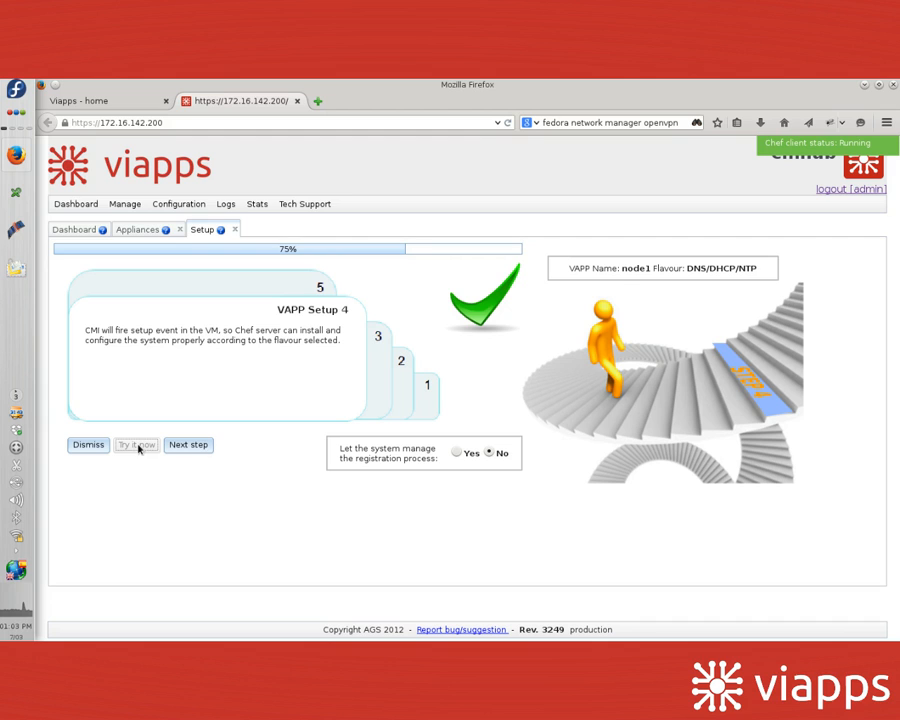
{"action": "left_click", "coordinate": [190, 446]}
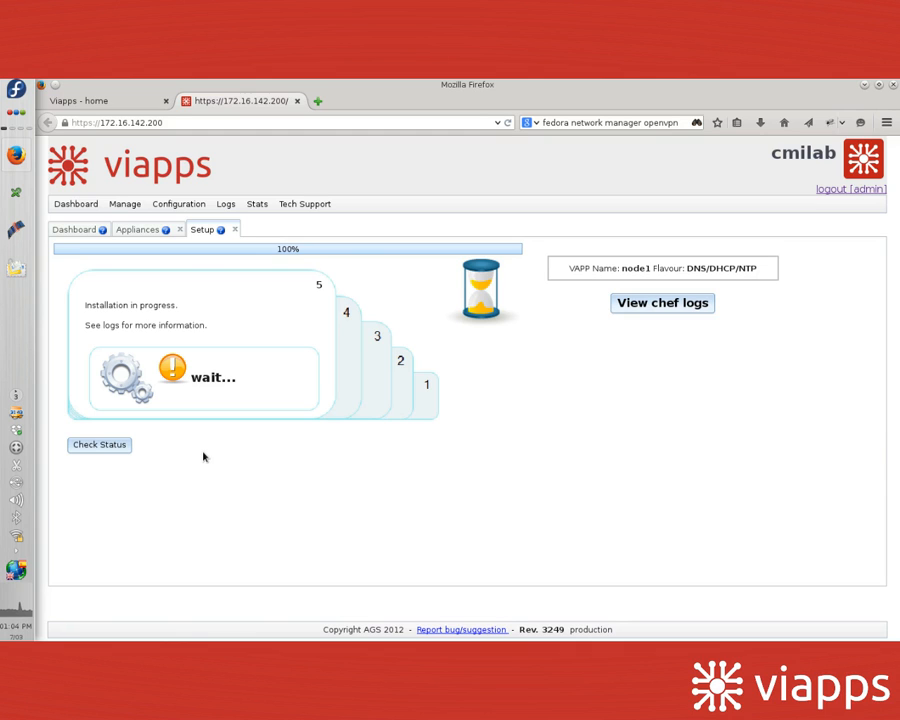
Step: Follow node1's Chef log, refreshing until 'Chef Run complete' appears, then return to Setup
{"action": "left_click", "coordinate": [669, 303]}
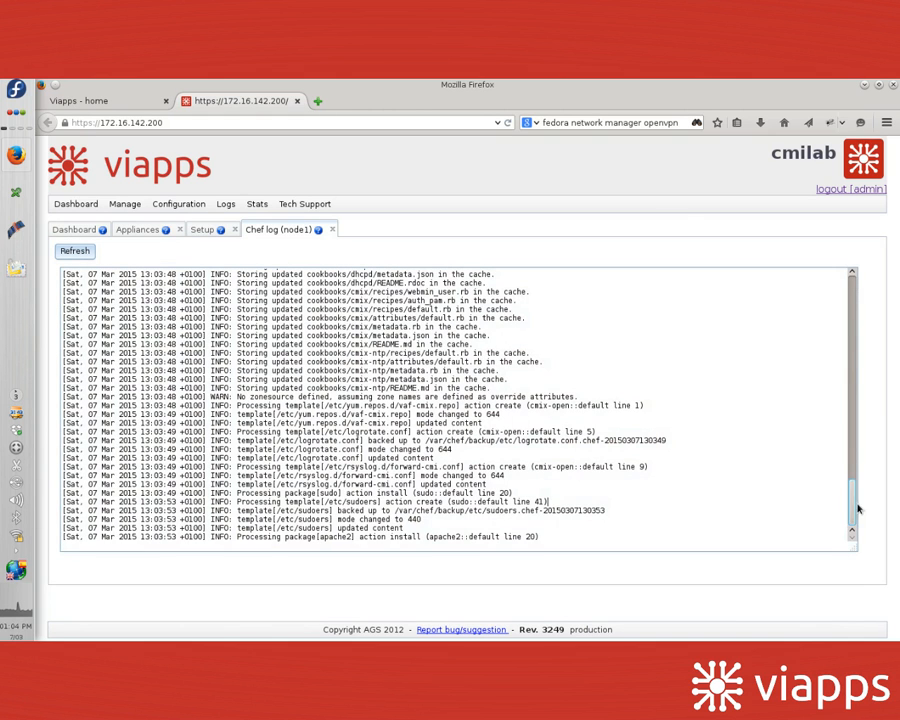
{"action": "left_click_drag", "start_coordinate": [853, 507], "coordinate": [835, 171]}
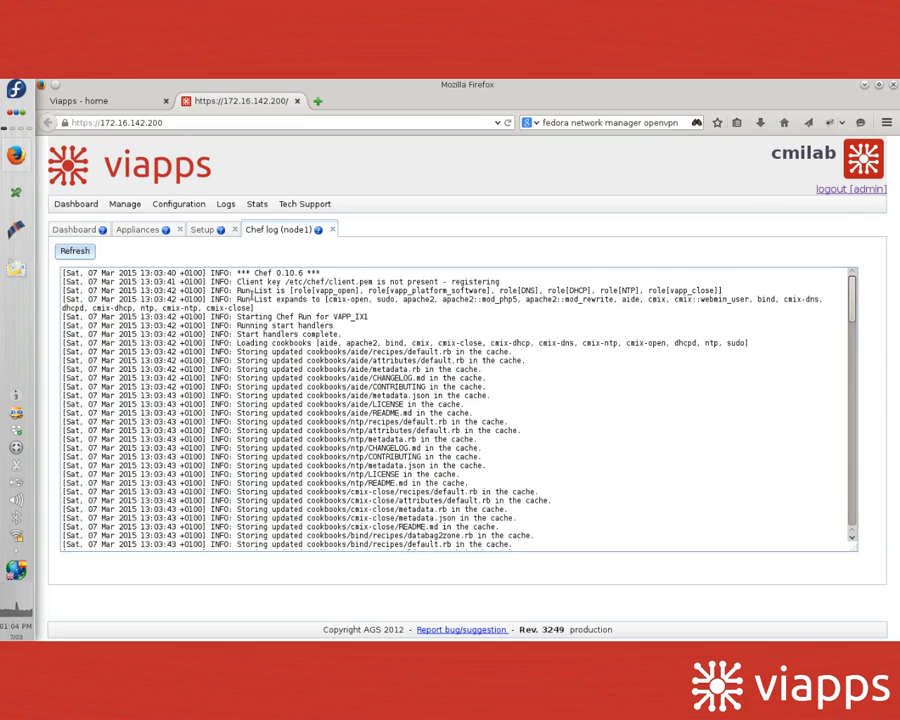
{"action": "left_click_drag", "start_coordinate": [238, 290], "coordinate": [730, 292]}
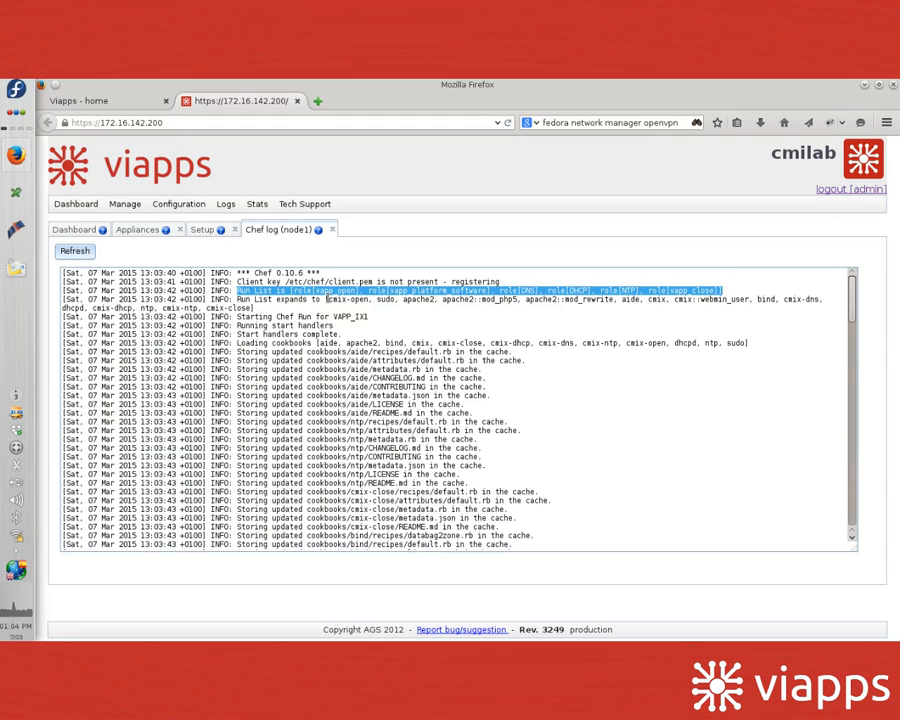
{"action": "left_click", "coordinate": [322, 299]}
{"action": "left_click_drag", "start_coordinate": [322, 299], "coordinate": [755, 309]}
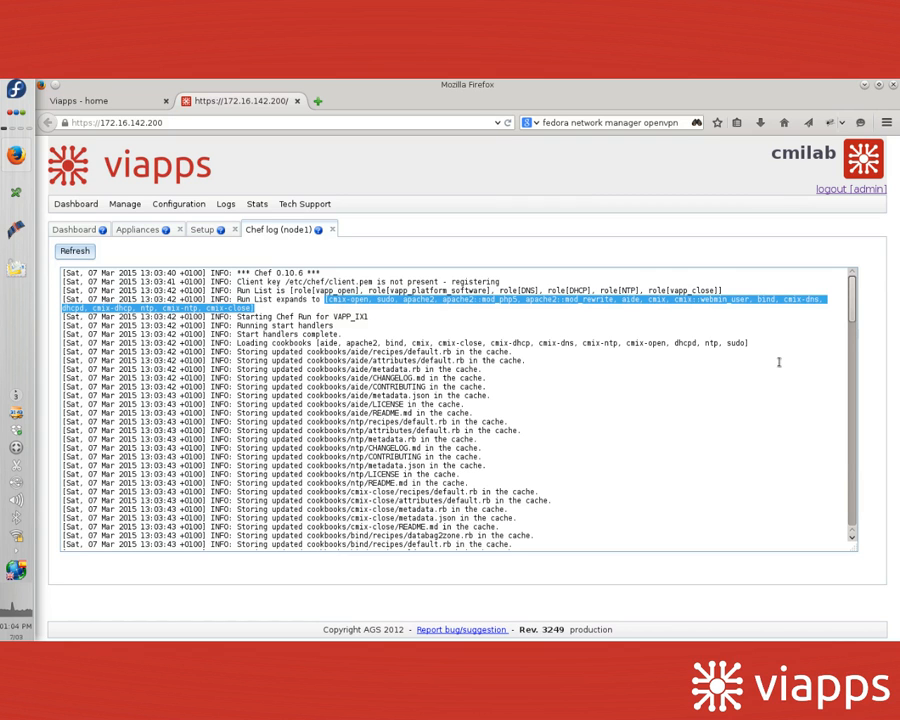
{"action": "left_click_drag", "start_coordinate": [852, 292], "coordinate": [838, 529]}
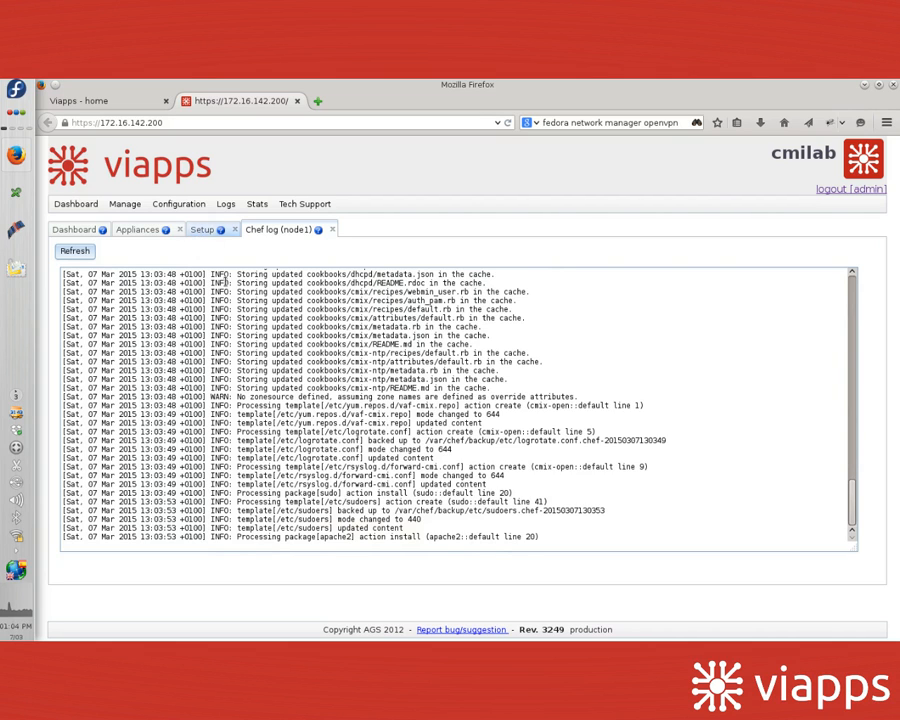
{"action": "left_click", "coordinate": [76, 252]}
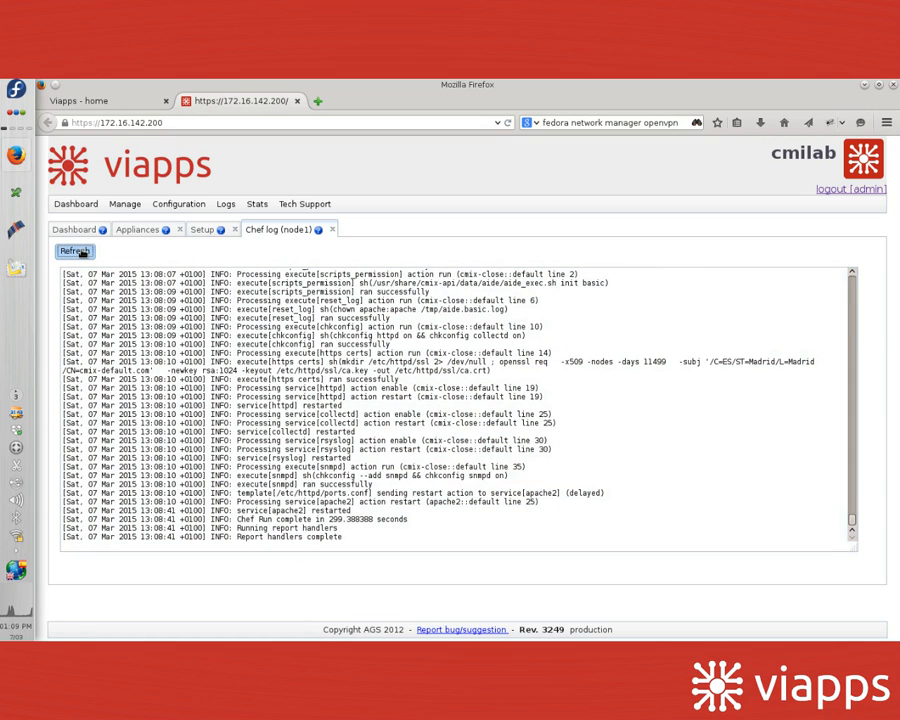
{"action": "left_click", "coordinate": [82, 252]}
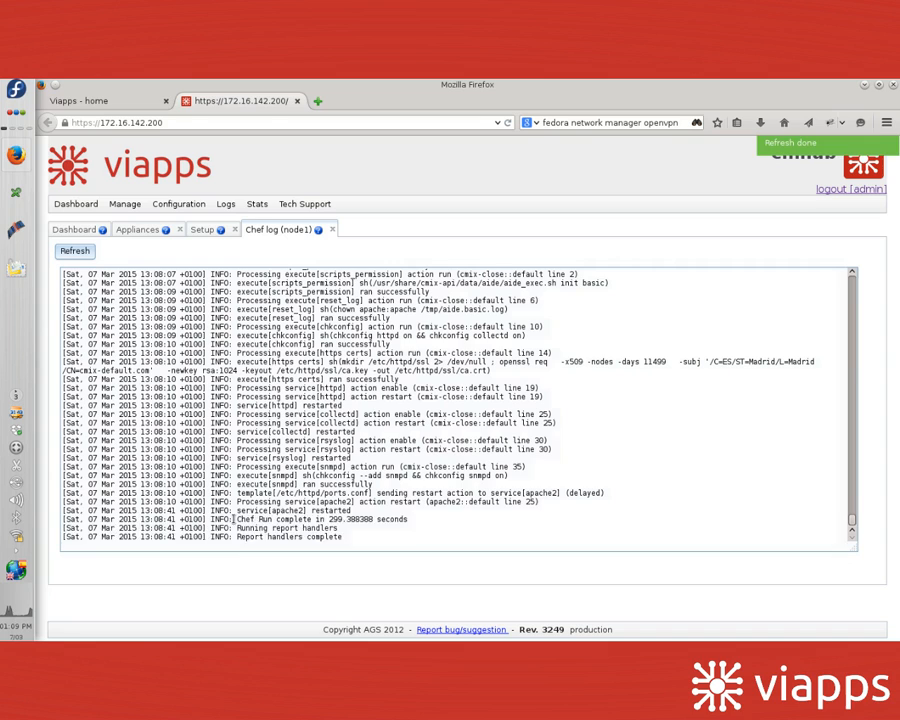
{"action": "left_click_drag", "start_coordinate": [234, 519], "coordinate": [427, 519]}
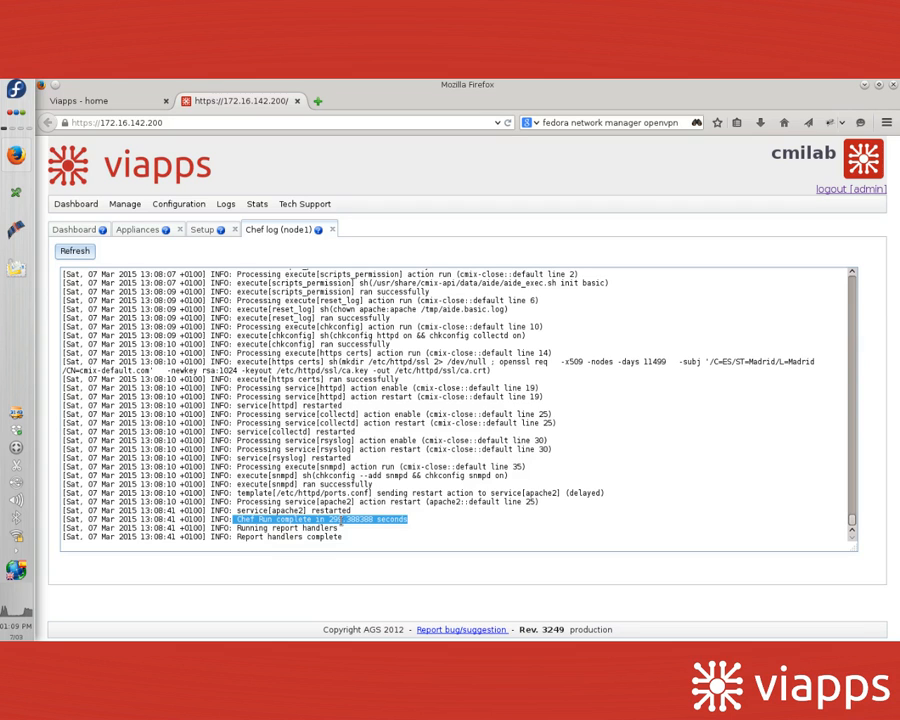
{"action": "left_click", "coordinate": [204, 230]}
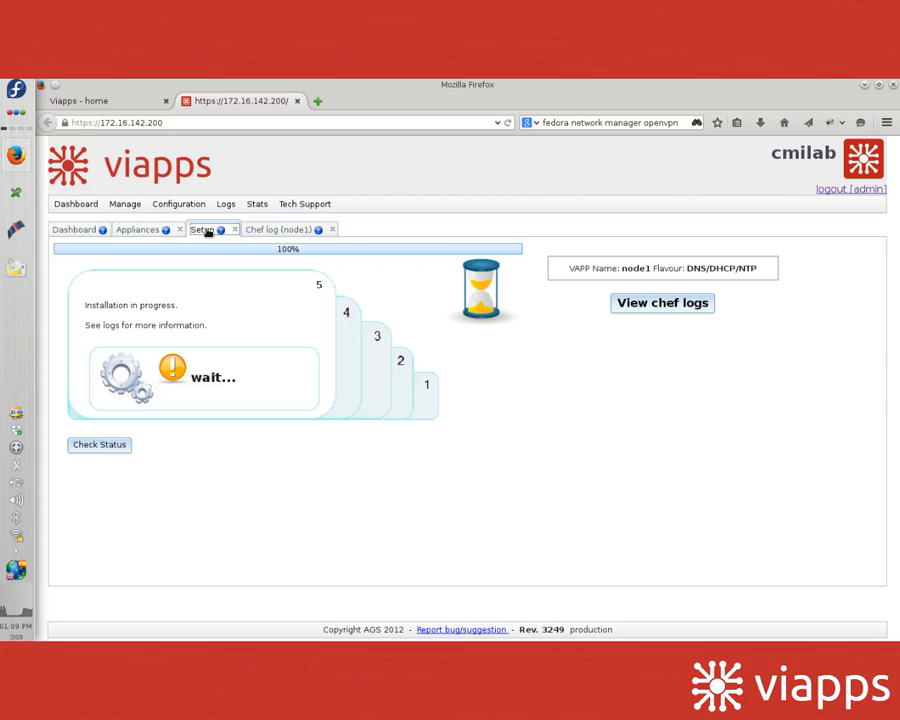
Step: Check node1's installation status and open its Configure your VAPP portal
{"action": "left_click", "coordinate": [97, 446]}
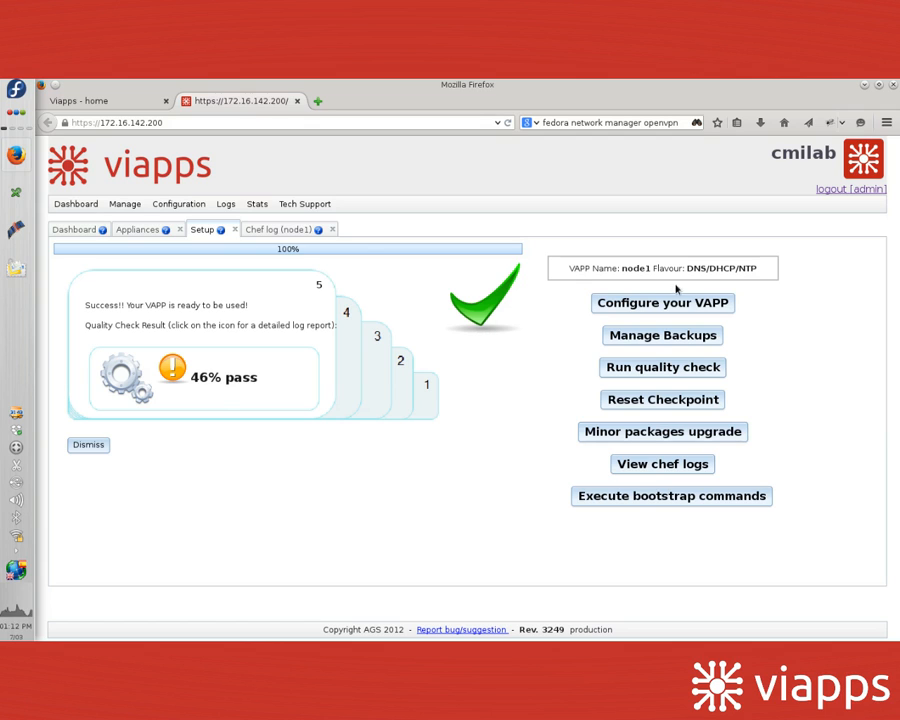
{"action": "left_click", "coordinate": [660, 303]}
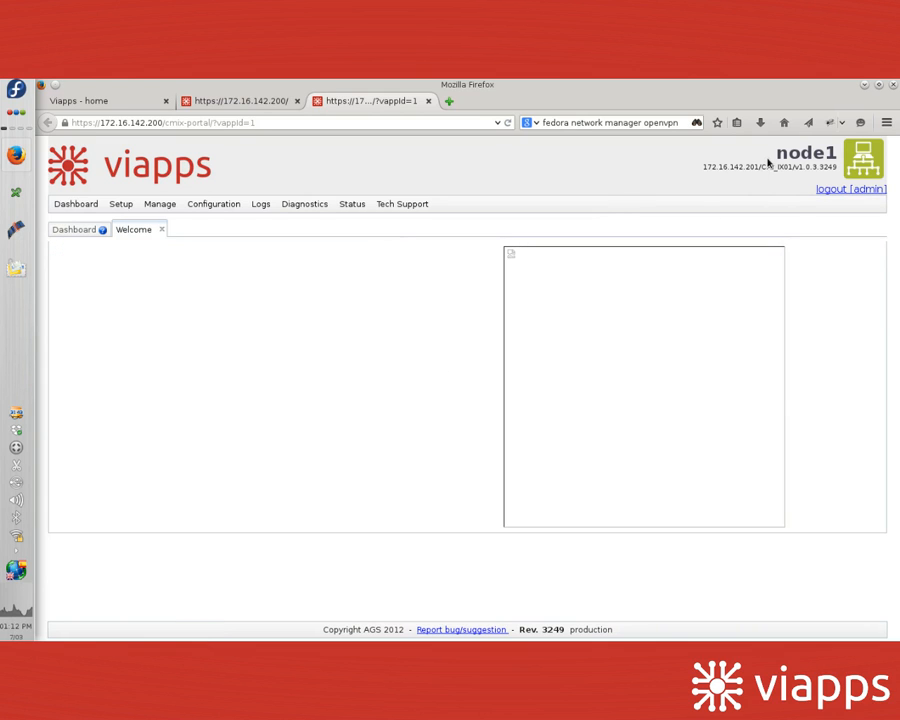
Step: Open Setup DNS on node1's Welcome page
{"action": "double_click", "coordinate": [837, 154]}
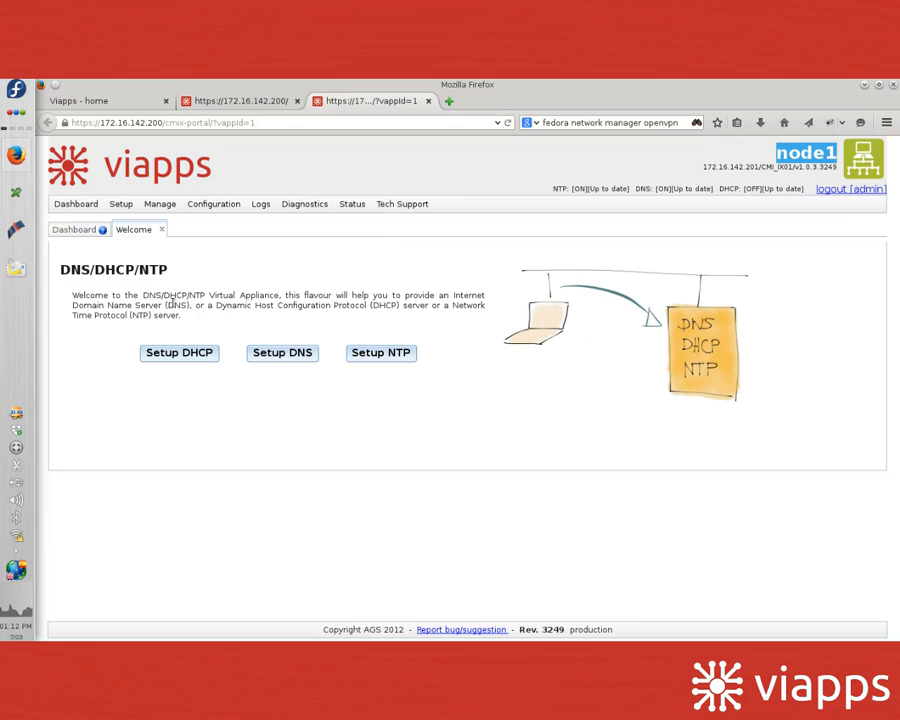
{"action": "left_click", "coordinate": [291, 355]}
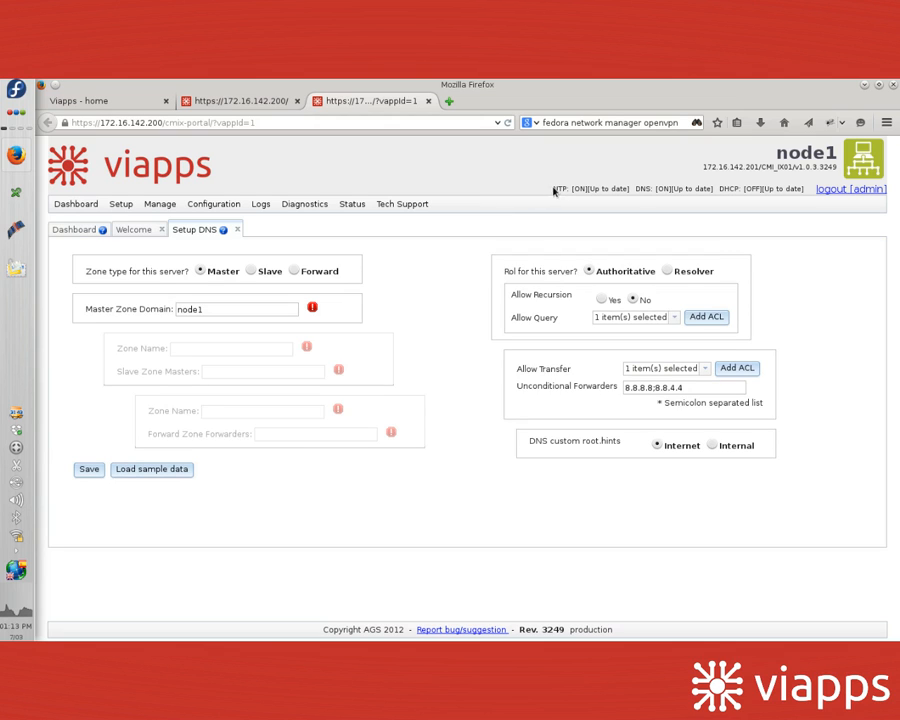
Step: Change the master zone domain from node1 to mydomain.com and save the DNS server settings
{"action": "left_click_drag", "start_coordinate": [556, 189], "coordinate": [760, 192]}
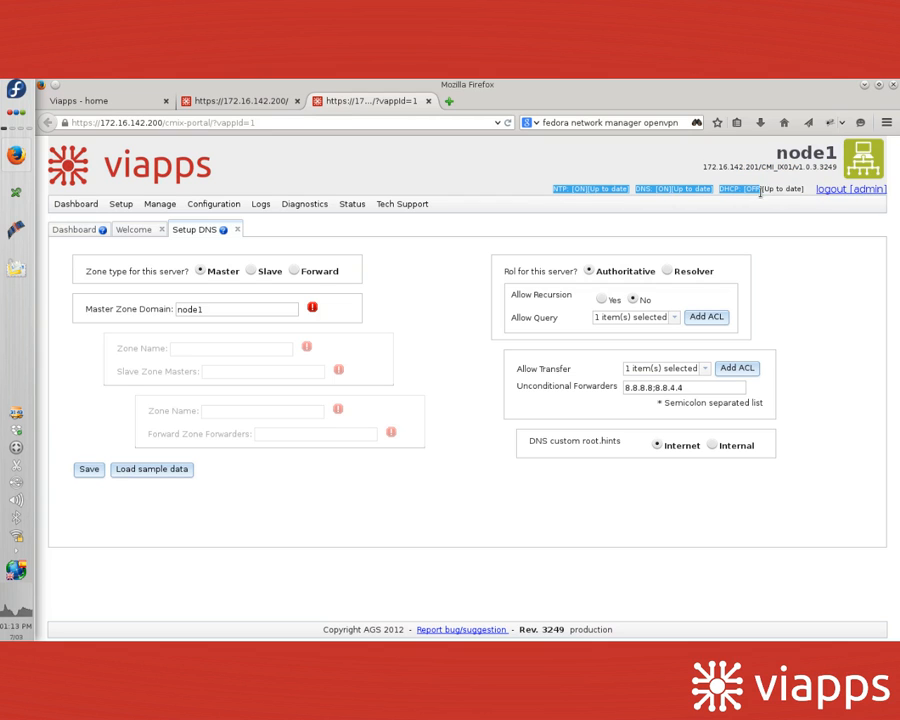
{"action": "left_click", "coordinate": [752, 190]}
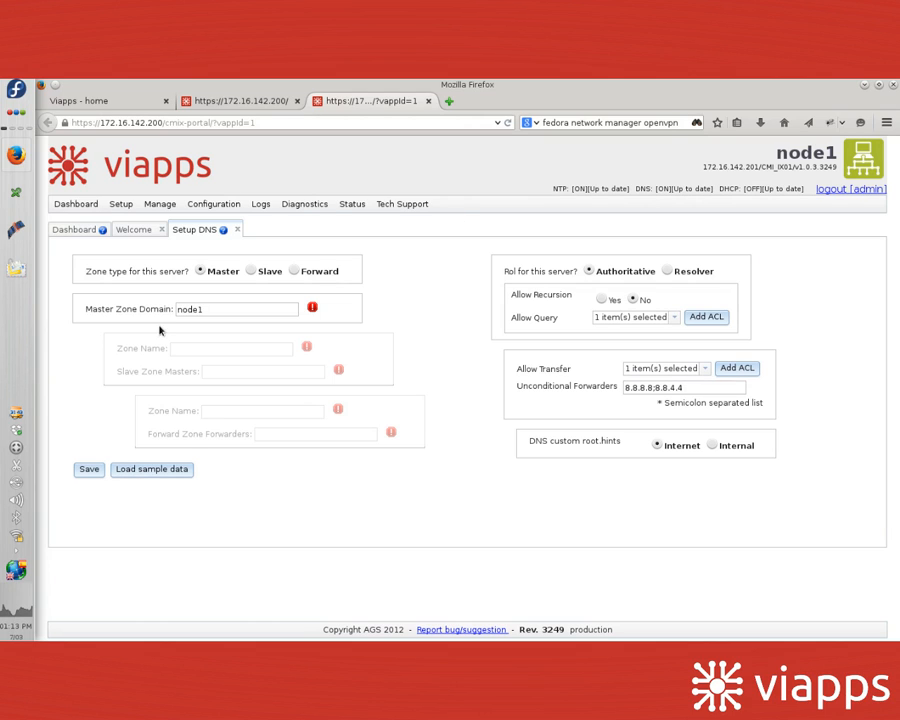
{"action": "left_click_drag", "start_coordinate": [219, 307], "coordinate": [145, 300]}
{"action": "type", "text": "mydomain.com"}
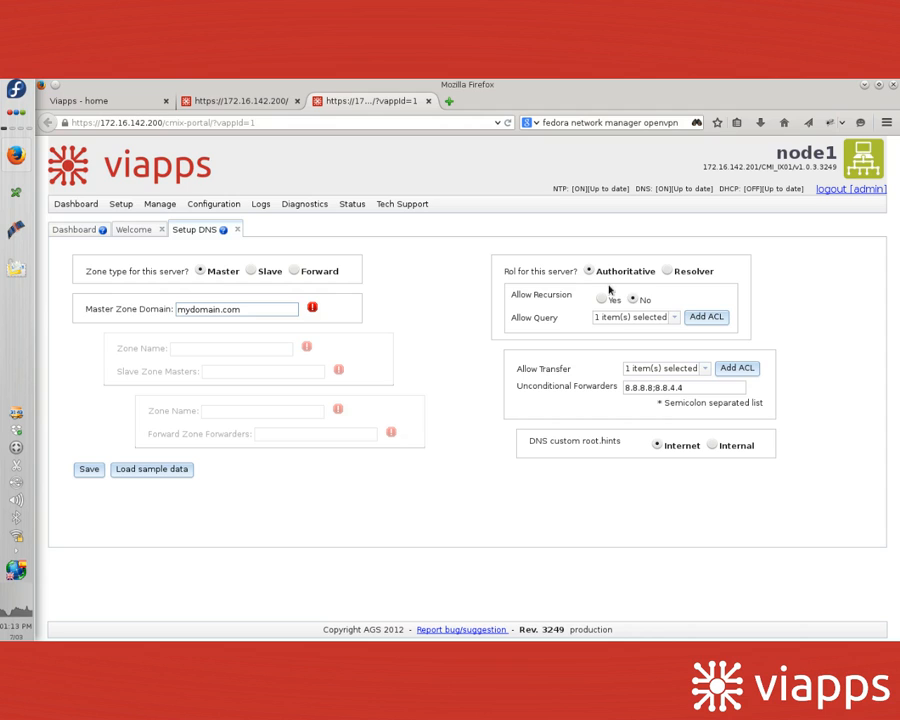
{"action": "left_click", "coordinate": [673, 318]}
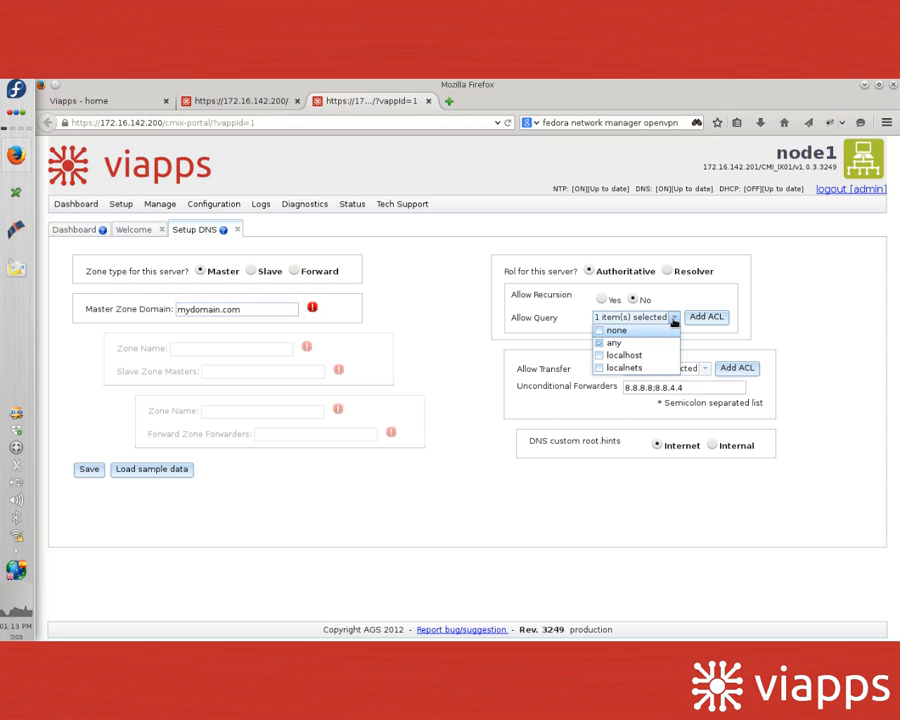
{"action": "left_click", "coordinate": [674, 318]}
{"action": "left_click", "coordinate": [87, 469]}
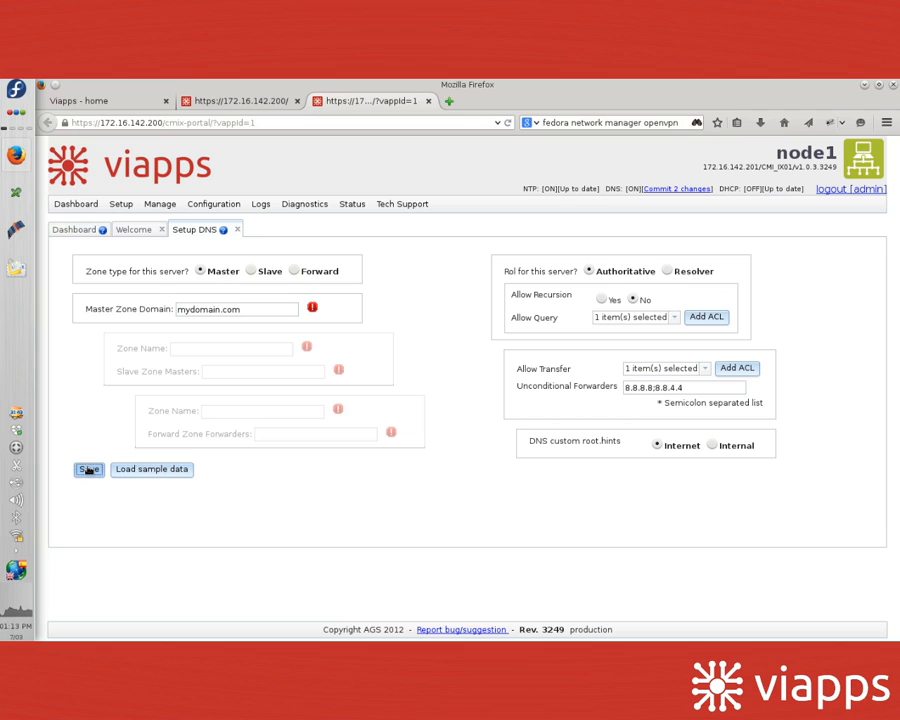
{"action": "left_click", "coordinate": [156, 208]}
Step: From the DNS Zones list, open the mydomain.com zone's records and select its SOA record
{"action": "mouse_move", "coordinate": [158, 238]}
{"action": "left_click", "coordinate": [211, 238]}
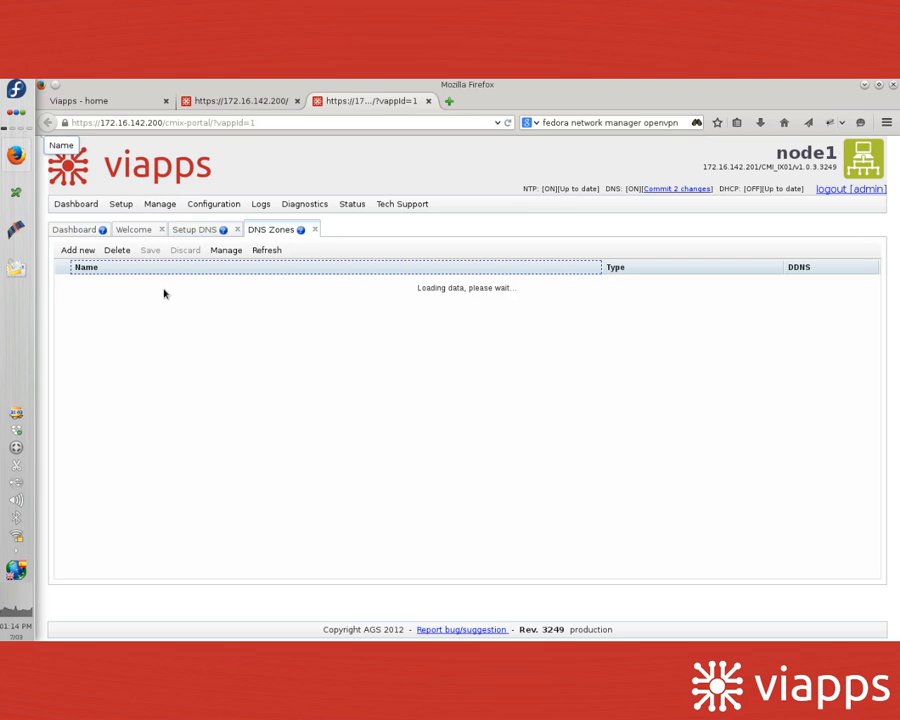
{"action": "left_click", "coordinate": [58, 374]}
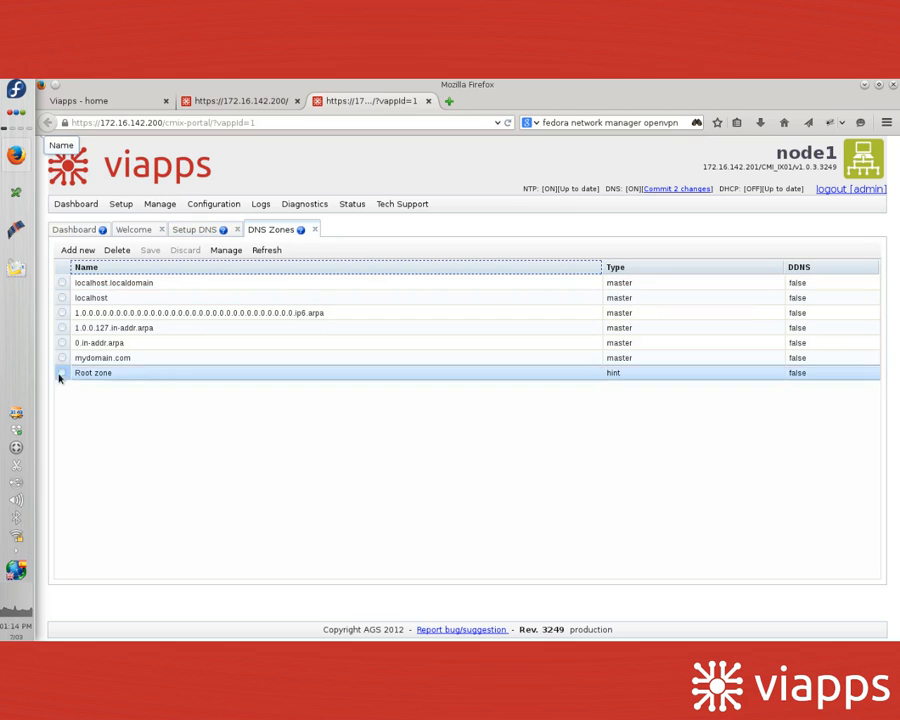
{"action": "left_click", "coordinate": [62, 360]}
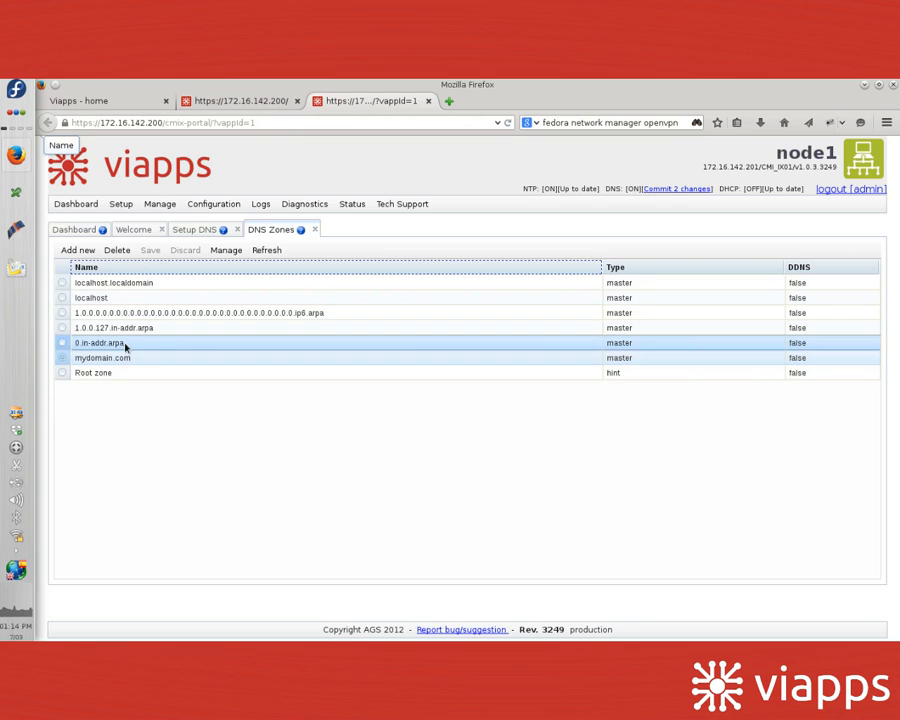
{"action": "left_click", "coordinate": [227, 252]}
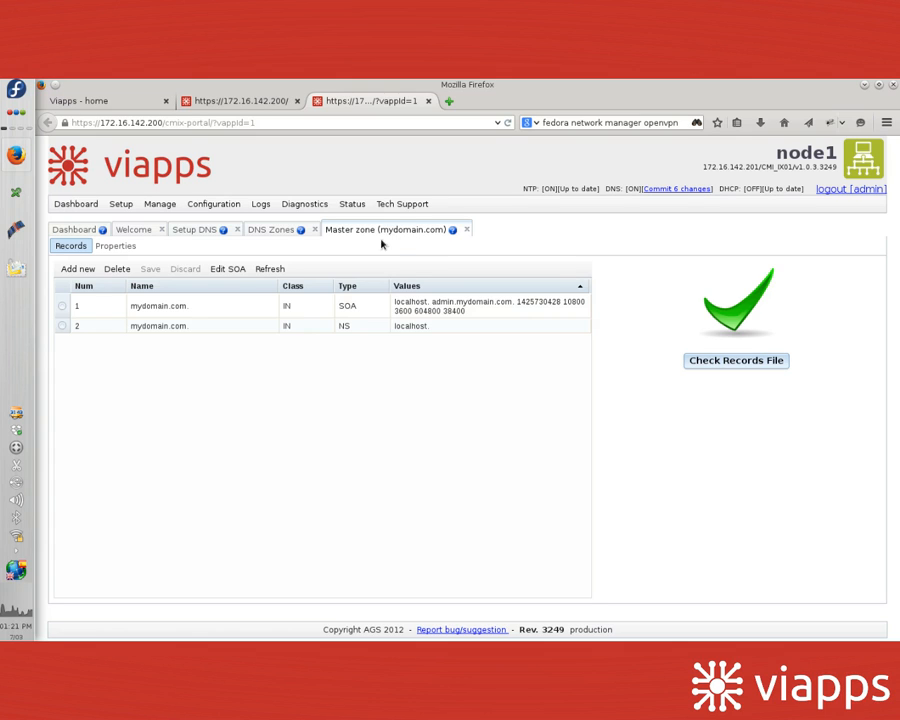
{"action": "left_click", "coordinate": [404, 297]}
Step: Add an A record named ns with address 172.16.142.201 to the zone
{"action": "left_click", "coordinate": [75, 270]}
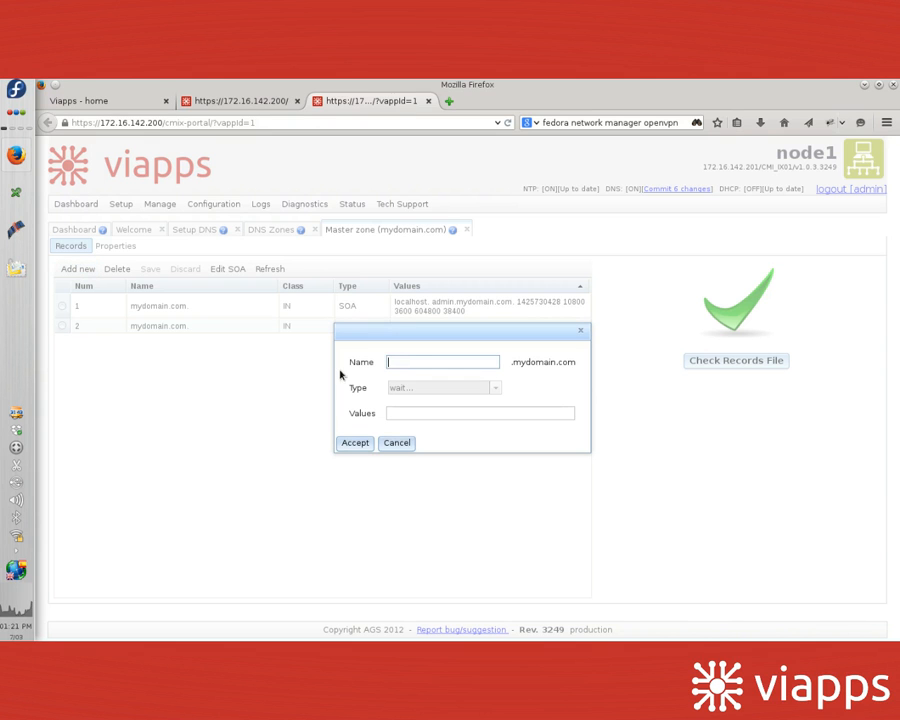
{"action": "type", "text": "ns"}
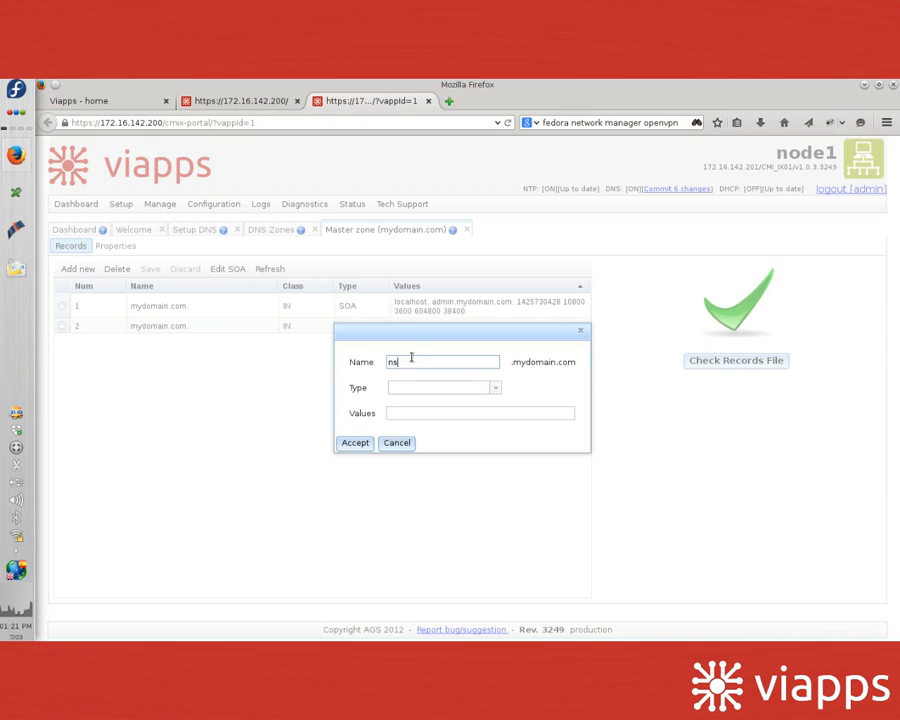
{"action": "key", "text": "Tab"}
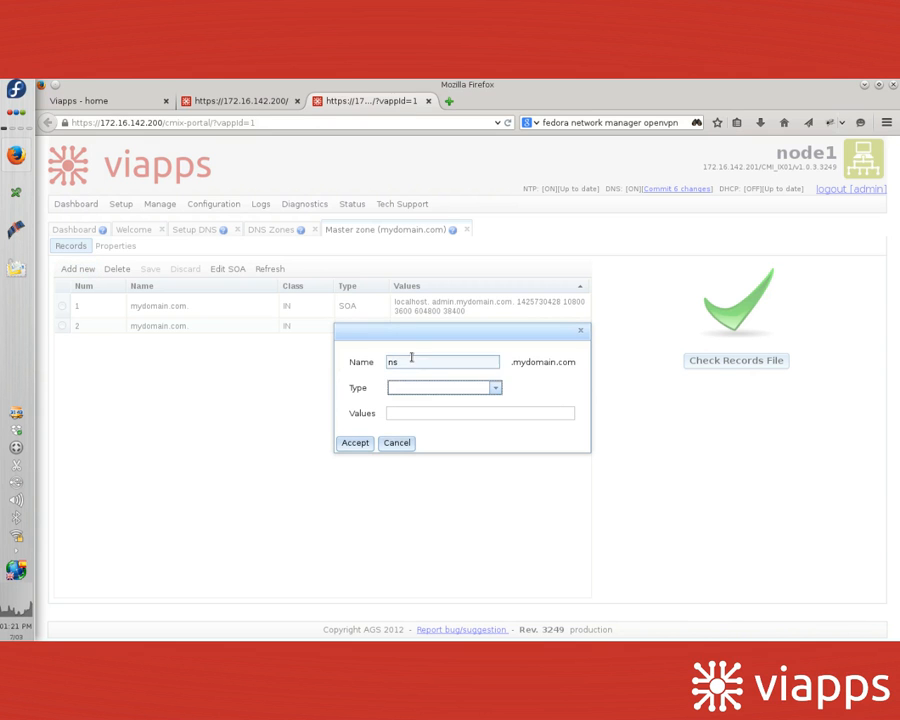
{"action": "left_click", "coordinate": [474, 390]}
{"action": "left_click", "coordinate": [432, 408]}
{"action": "key", "text": "Tab"}
{"action": "type", "text": "172"}
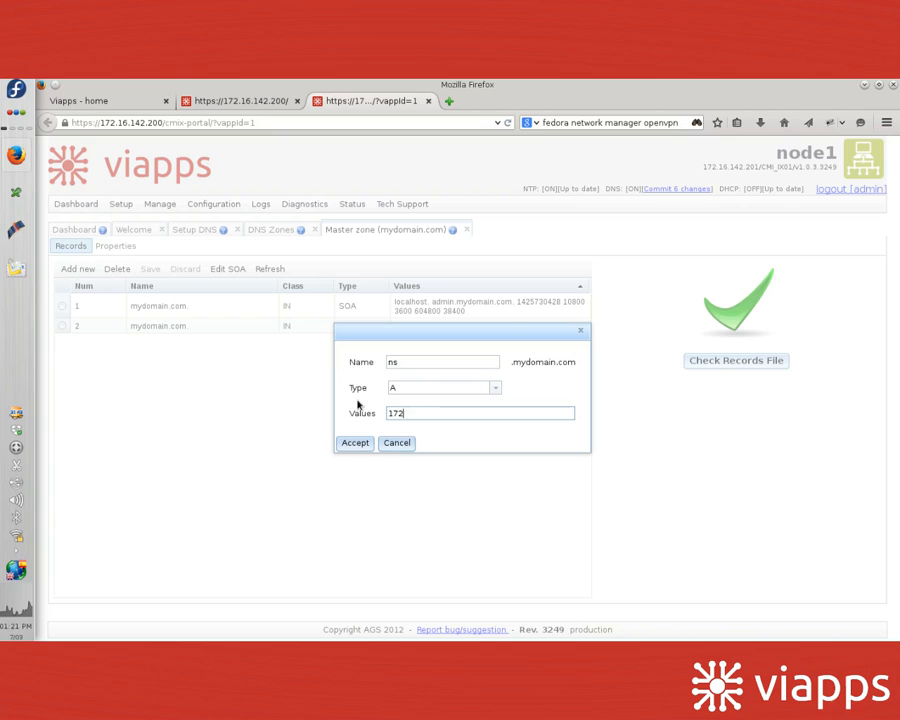
{"action": "type", "text": ".16.142.201"}
{"action": "left_click", "coordinate": [350, 443]}
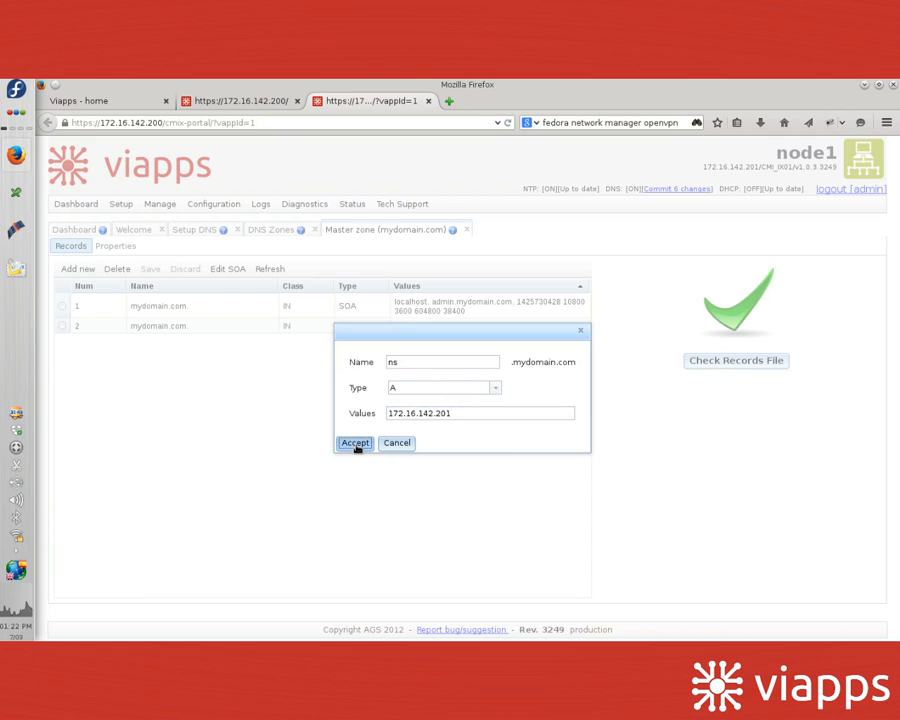
{"action": "left_click", "coordinate": [356, 448]}
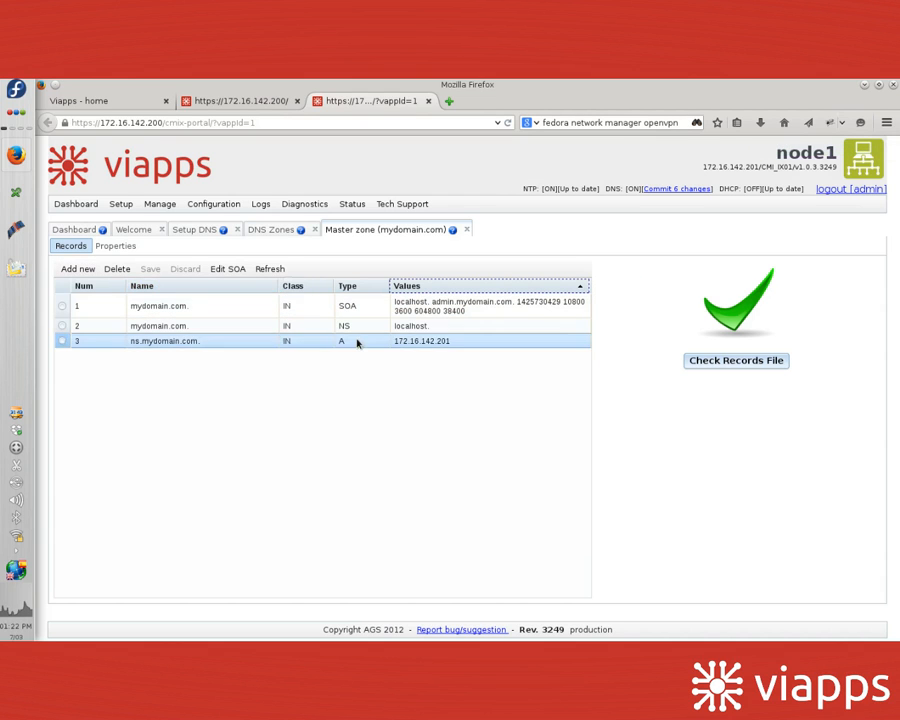
Step: Point the zone's NS record to ns.mydomain.com. and save the zone
{"action": "double_click", "coordinate": [428, 330]}
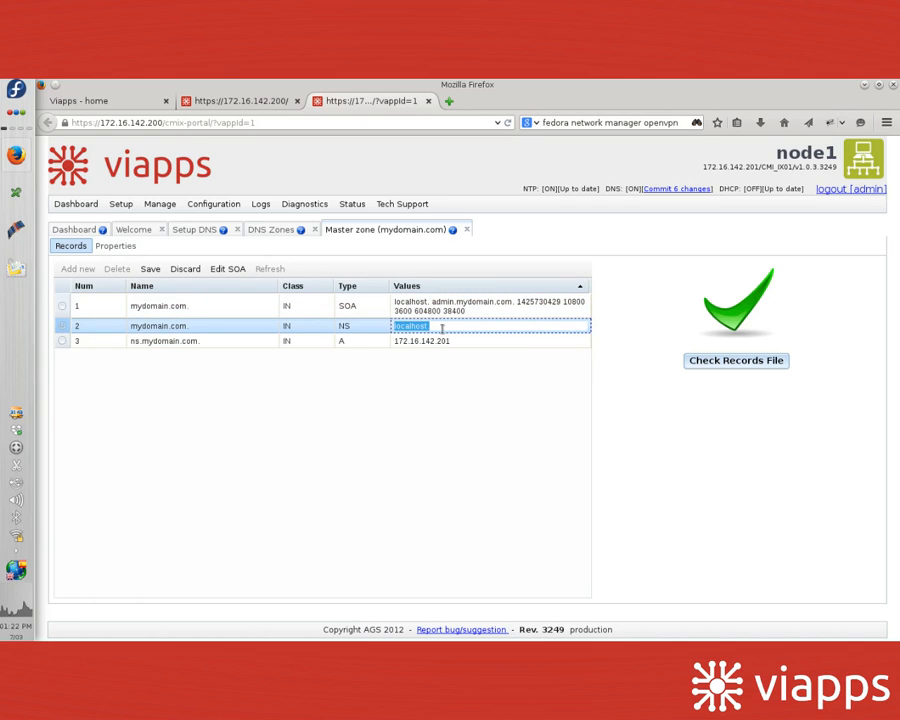
{"action": "type", "text": "ns.mydomain.com"}
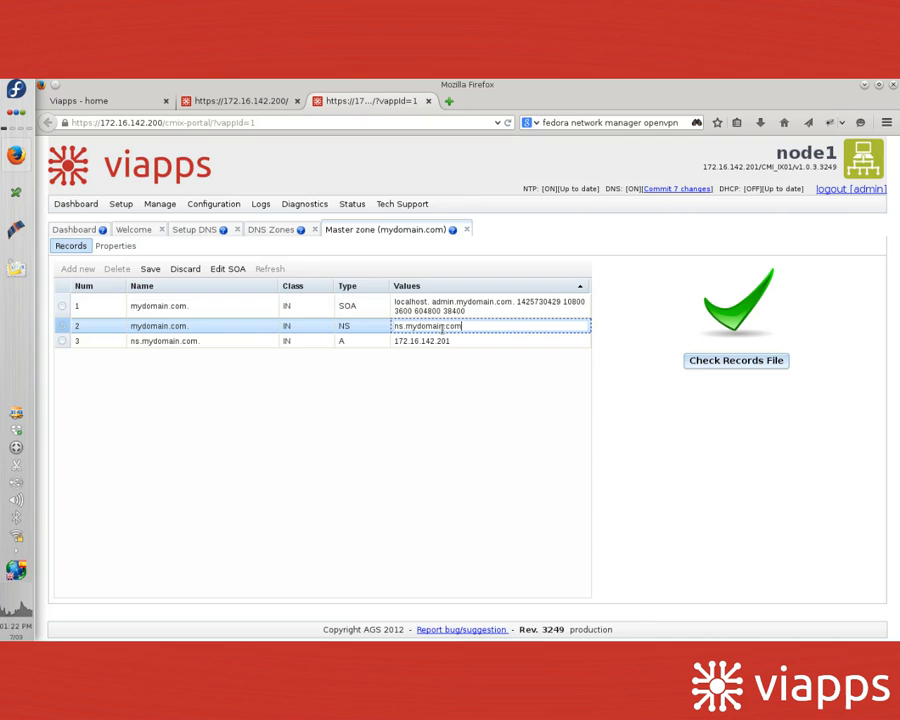
{"action": "type", "text": "."}
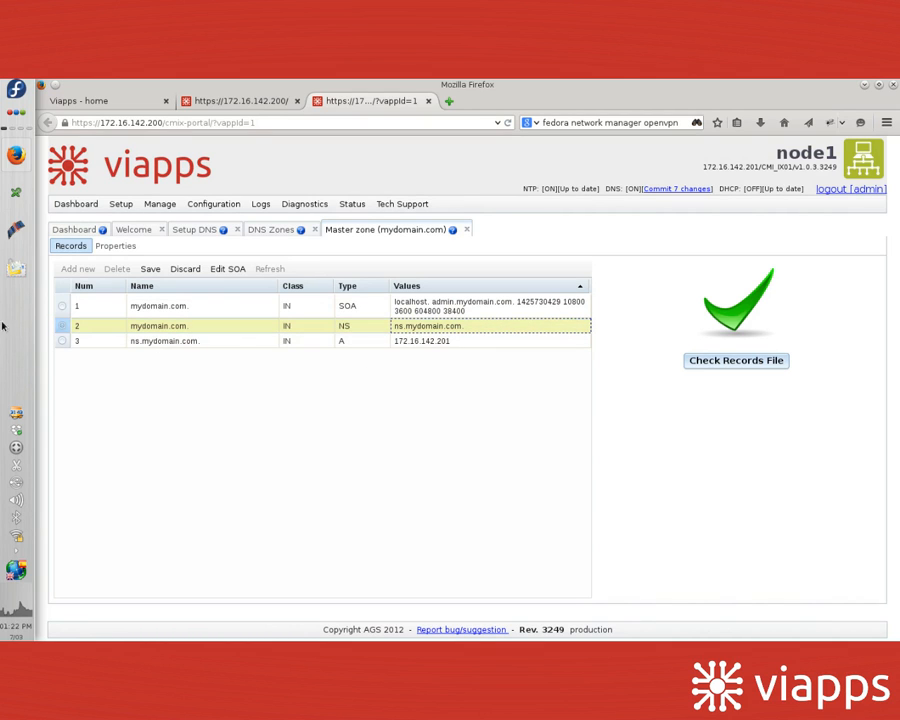
{"action": "left_click", "coordinate": [146, 270]}
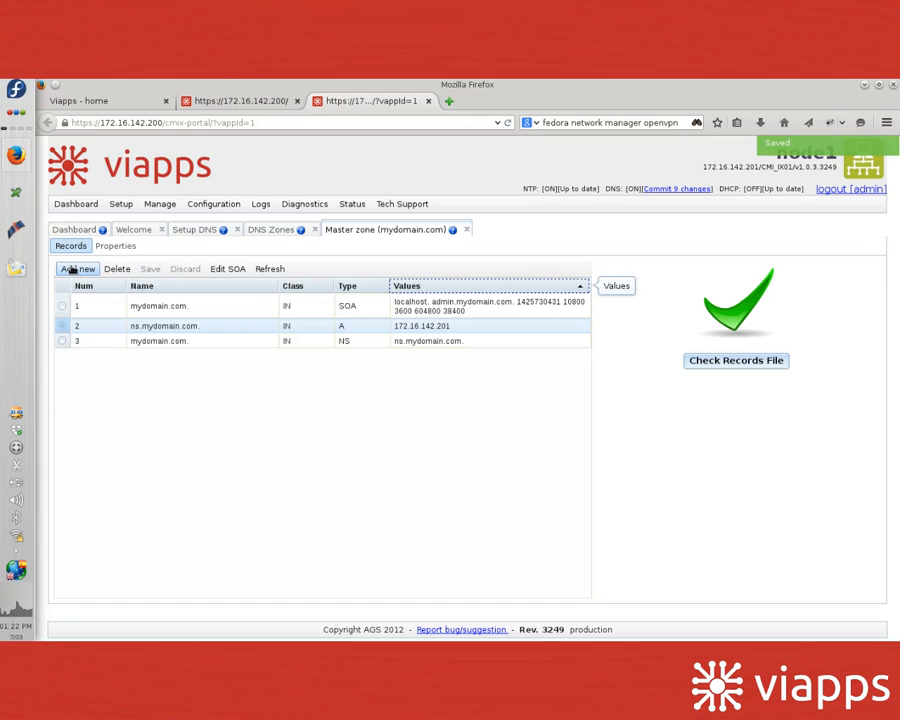
Step: Add an A record named www with value 1.1.1.1 to the mydomain.com zone
{"action": "left_click", "coordinate": [74, 269]}
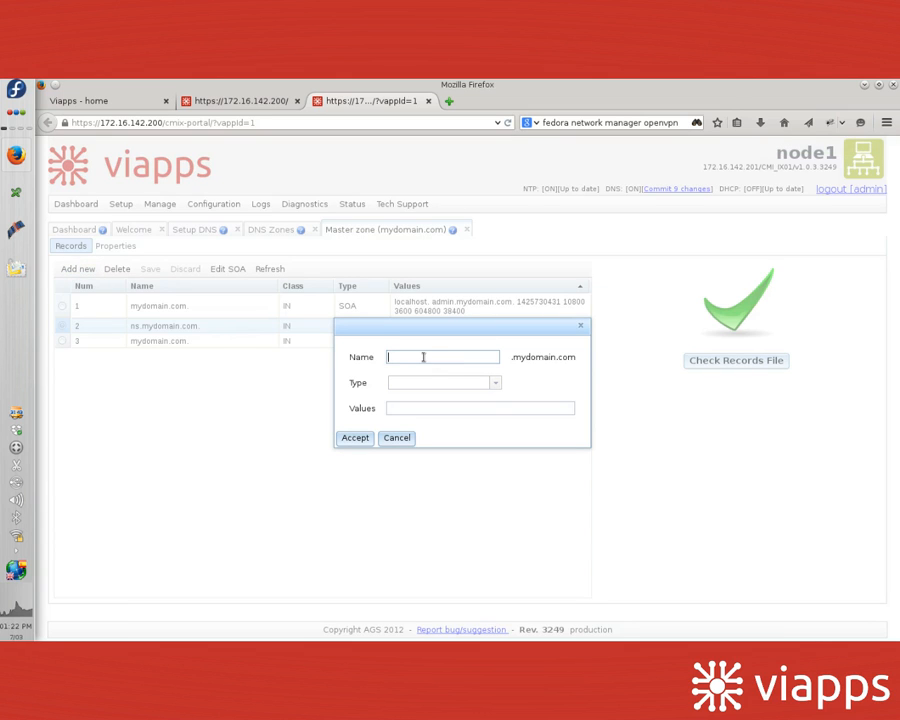
{"action": "type", "text": "www"}
{"action": "left_click", "coordinate": [443, 382]}
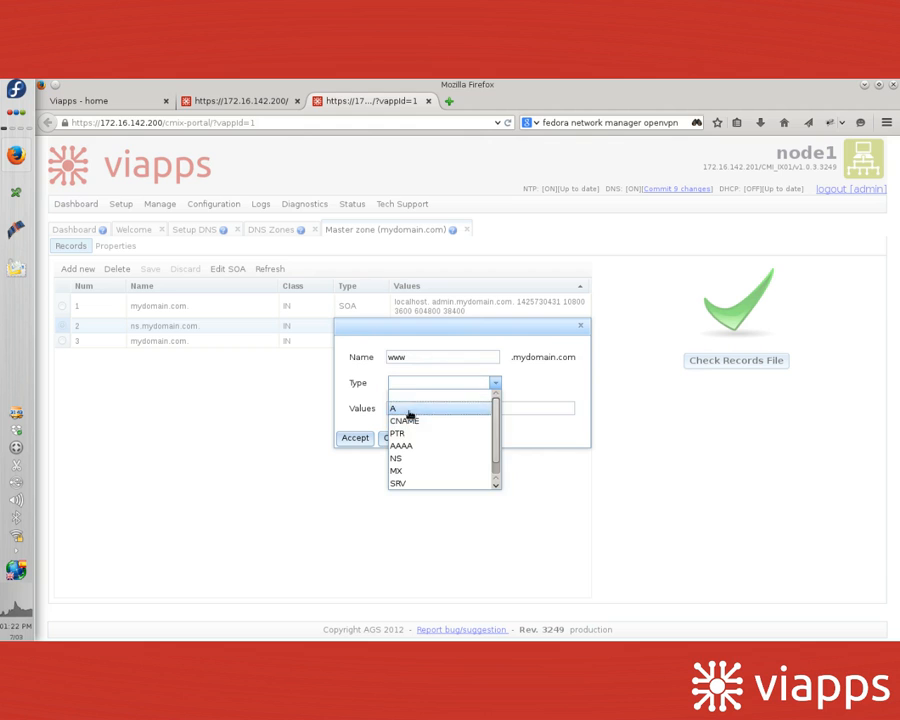
{"action": "left_click", "coordinate": [409, 413]}
{"action": "left_click", "coordinate": [422, 408]}
{"action": "type", "text": "1.1.1.1"}
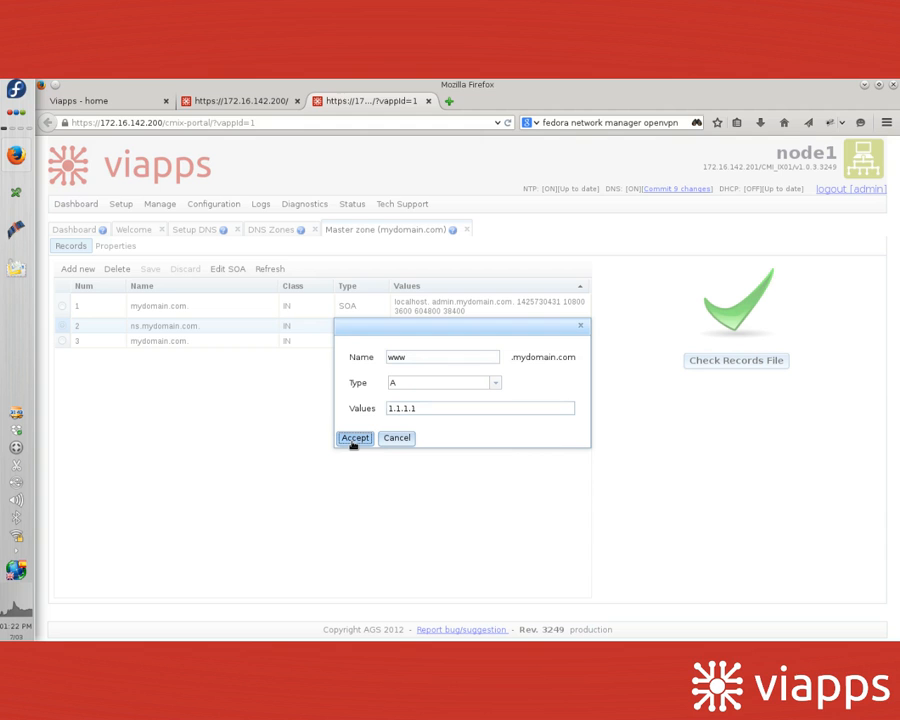
{"action": "left_click", "coordinate": [353, 441]}
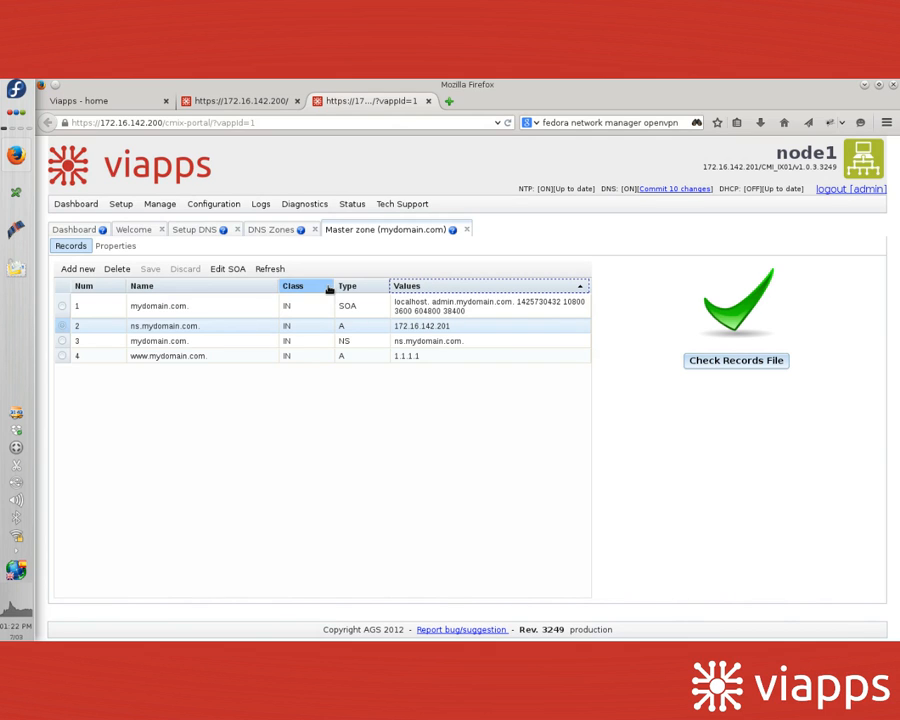
Step: Commit the 10 pending DNS changes and restart the DNS service
{"action": "left_click", "coordinate": [671, 188]}
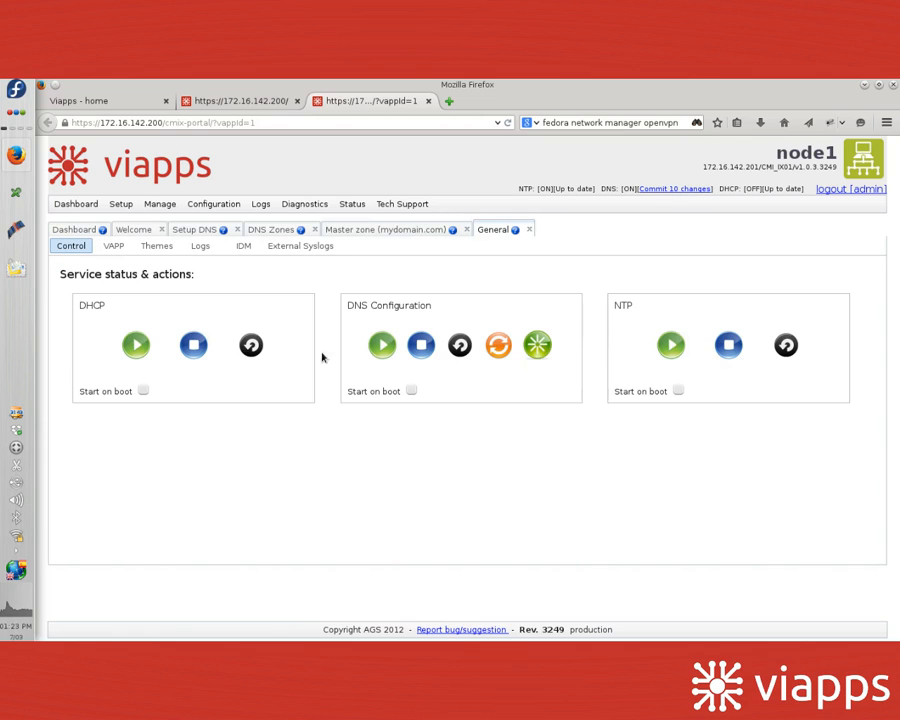
{"action": "left_click_drag", "start_coordinate": [67, 276], "coordinate": [213, 275]}
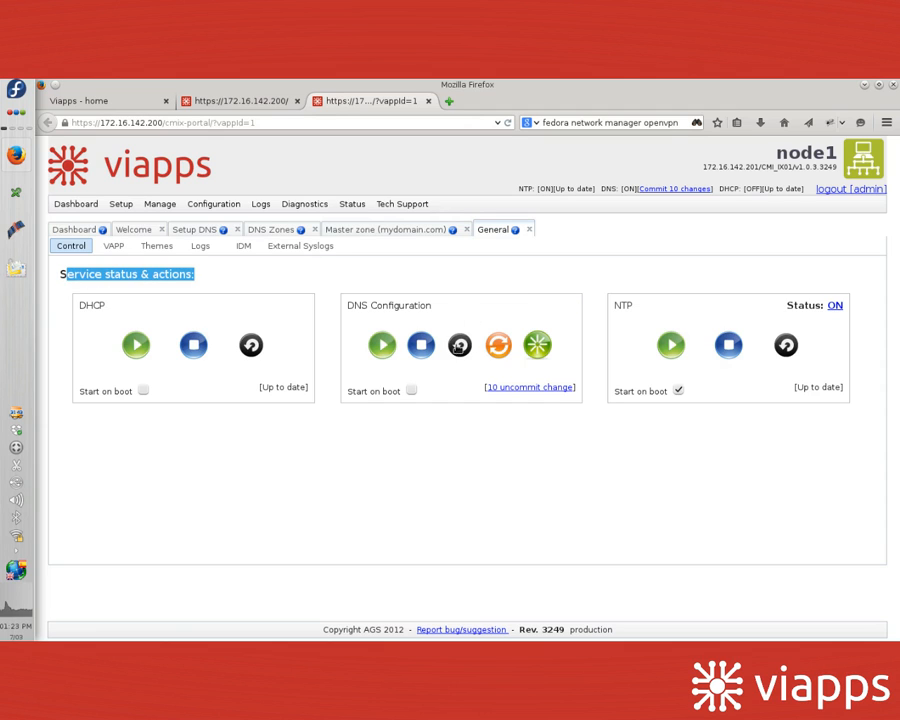
{"action": "left_click", "coordinate": [460, 346]}
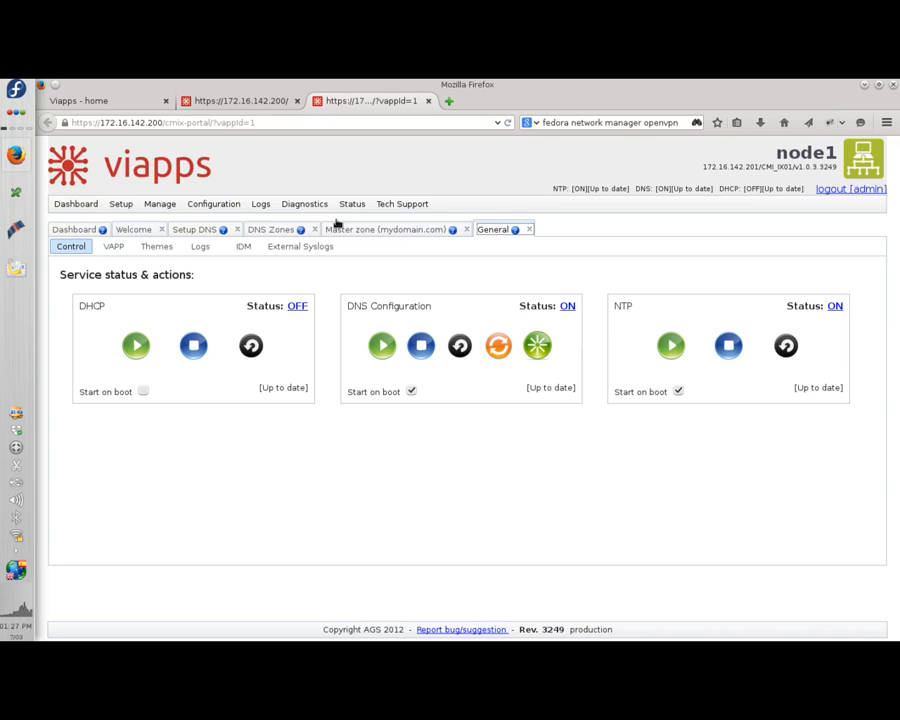
{"action": "left_click", "coordinate": [290, 205]}
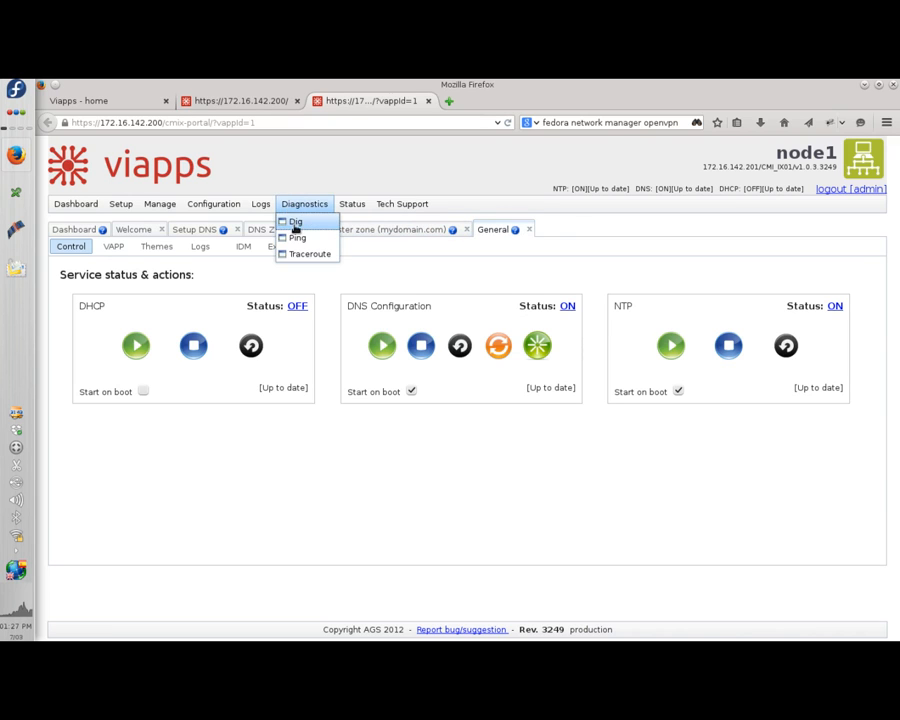
{"action": "left_click", "coordinate": [294, 223]}
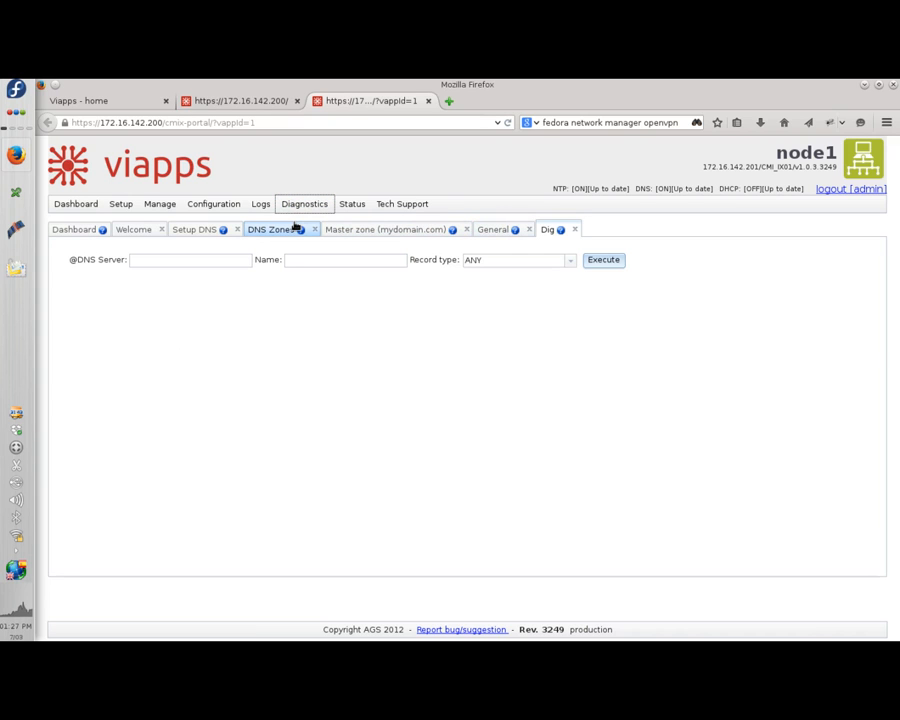
{"action": "left_click", "coordinate": [178, 259]}
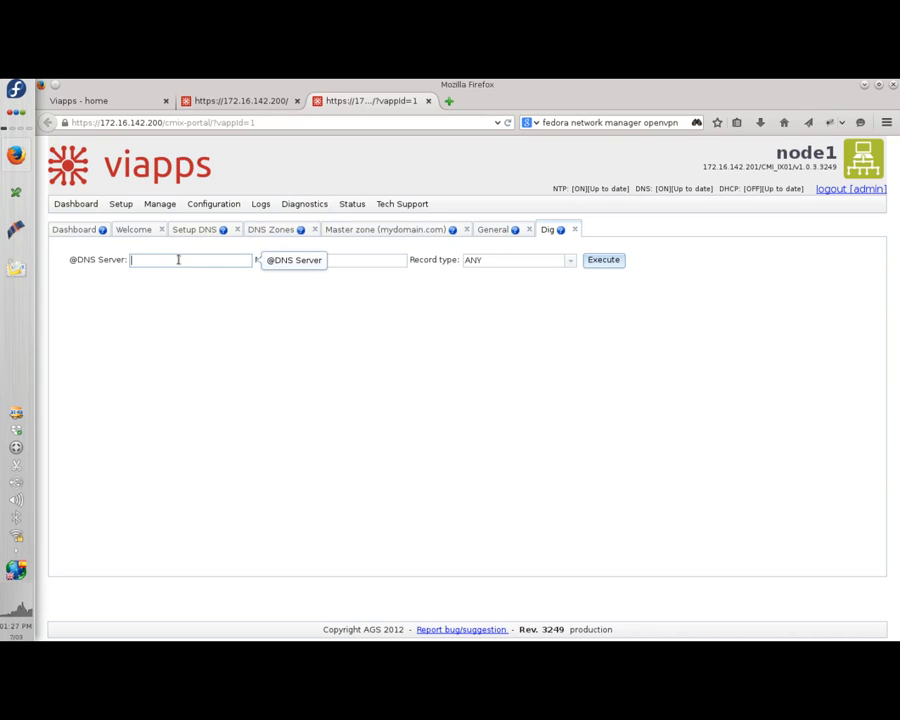
{"action": "type", "text": "localhost"}
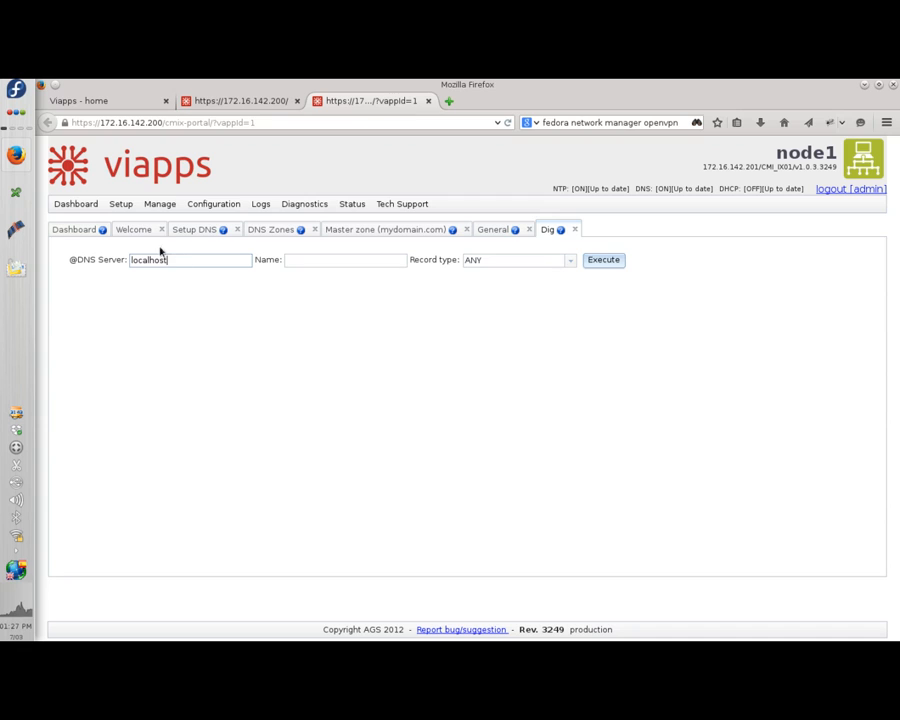
{"action": "left_click", "coordinate": [307, 260]}
{"action": "type", "text": "www.my"}
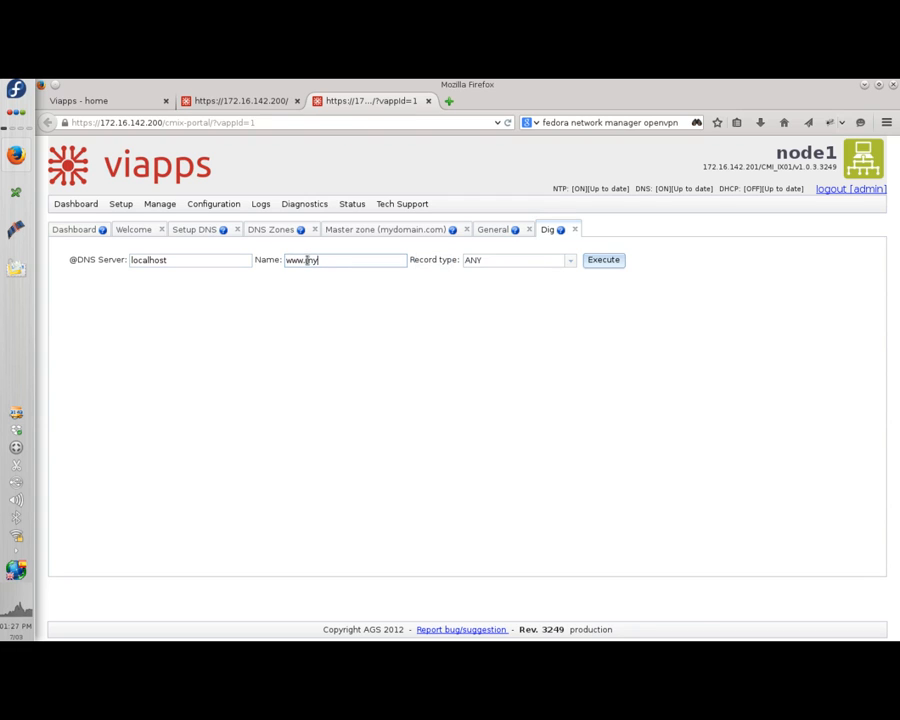
{"action": "type", "text": "domain.com."}
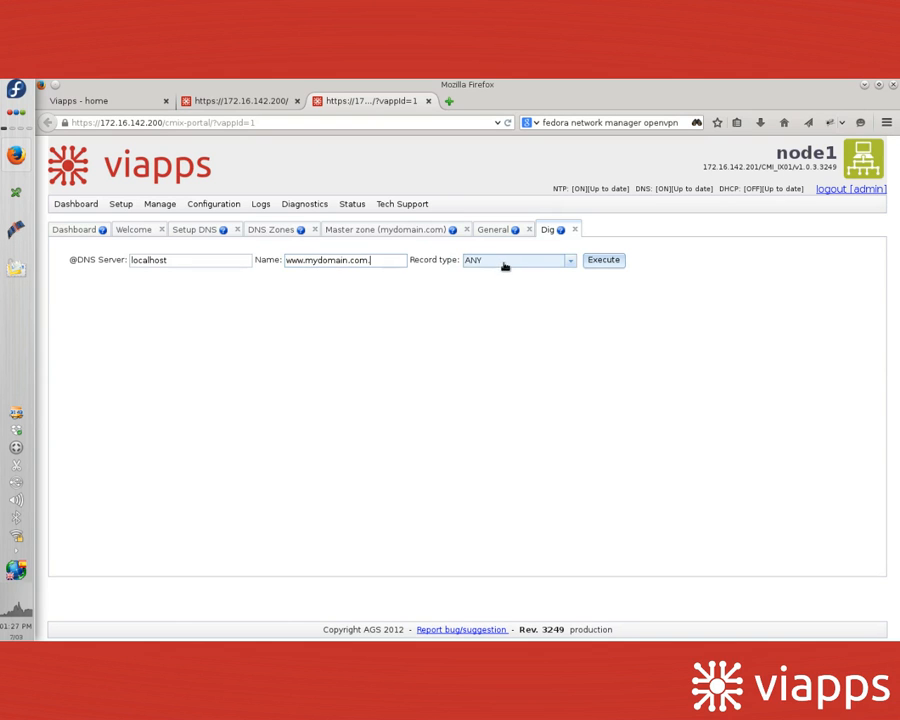
{"action": "left_click", "coordinate": [503, 262]}
{"action": "left_click", "coordinate": [494, 288]}
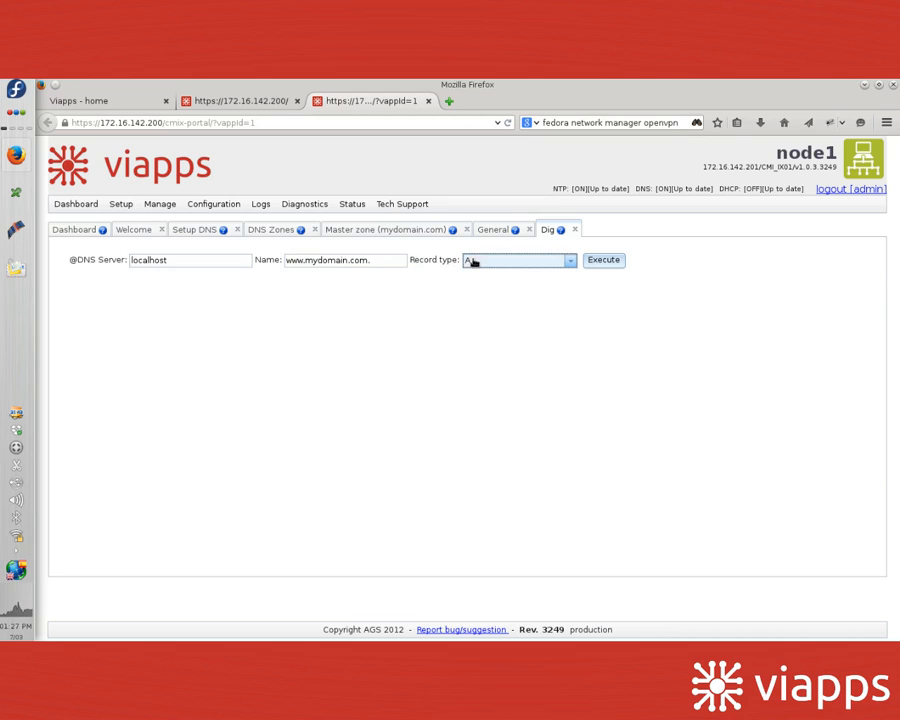
{"action": "left_click", "coordinate": [609, 262]}
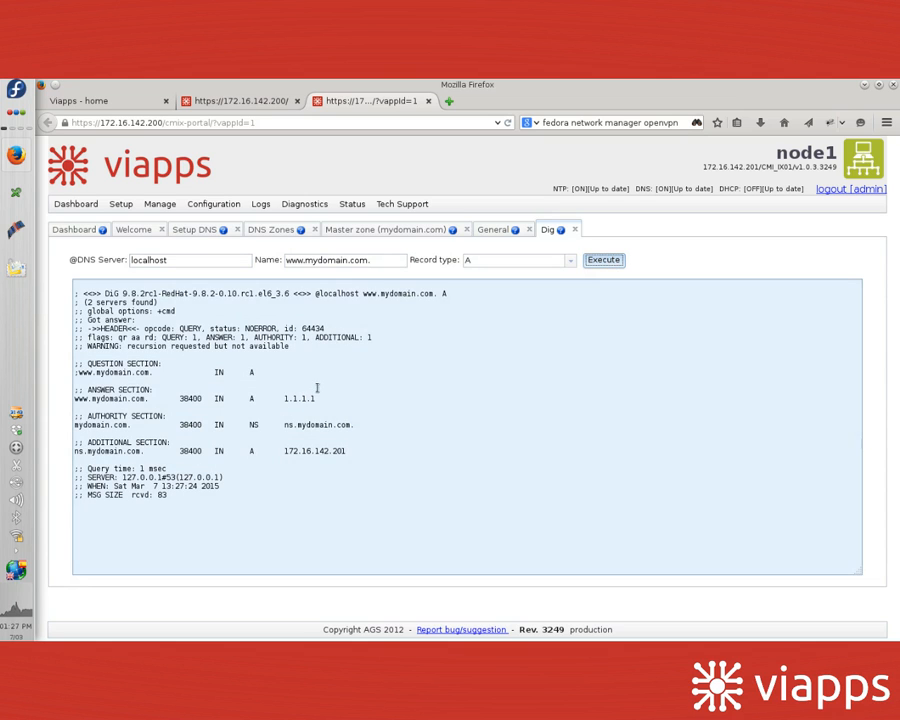
{"action": "left_click_drag", "start_coordinate": [316, 398], "coordinate": [205, 398]}
{"action": "mouse_move", "coordinate": [75, 414]}
{"action": "left_mouse_down"}
{"action": "mouse_move", "coordinate": [116, 429]}
{"action": "mouse_move", "coordinate": [80, 435]}
{"action": "left_mouse_up"}
{"action": "left_click", "coordinate": [73, 411]}
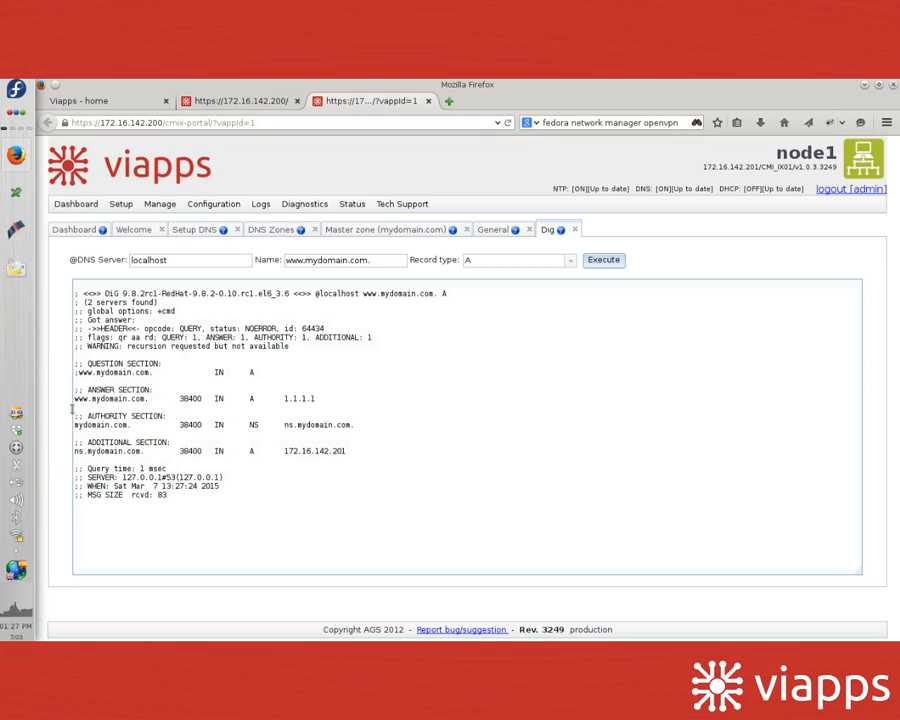
{"action": "triple_click", "coordinate": [72, 398]}
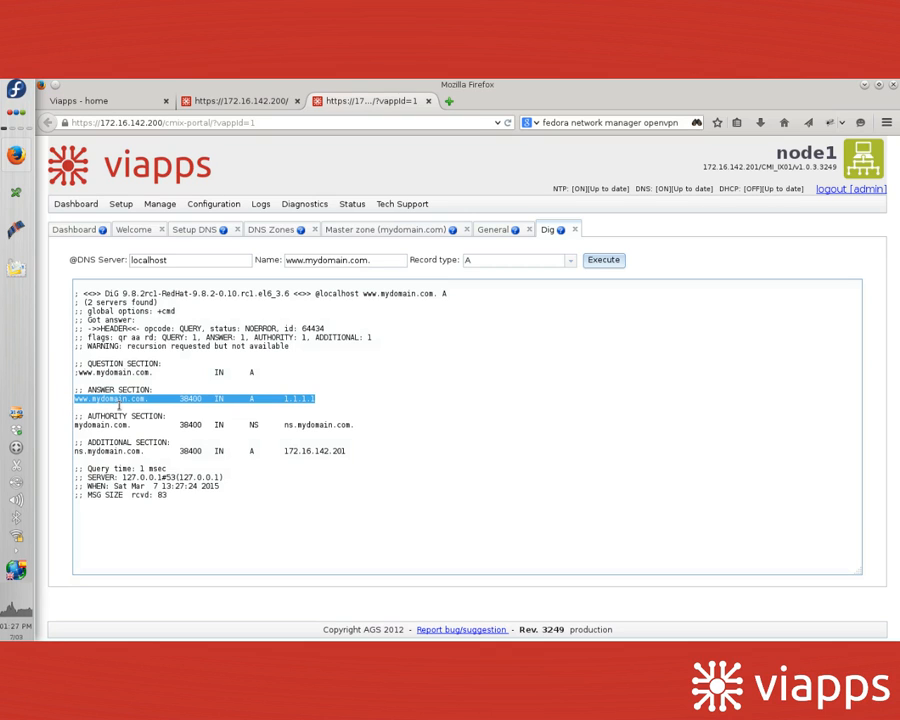
{"action": "double_click", "coordinate": [106, 399]}
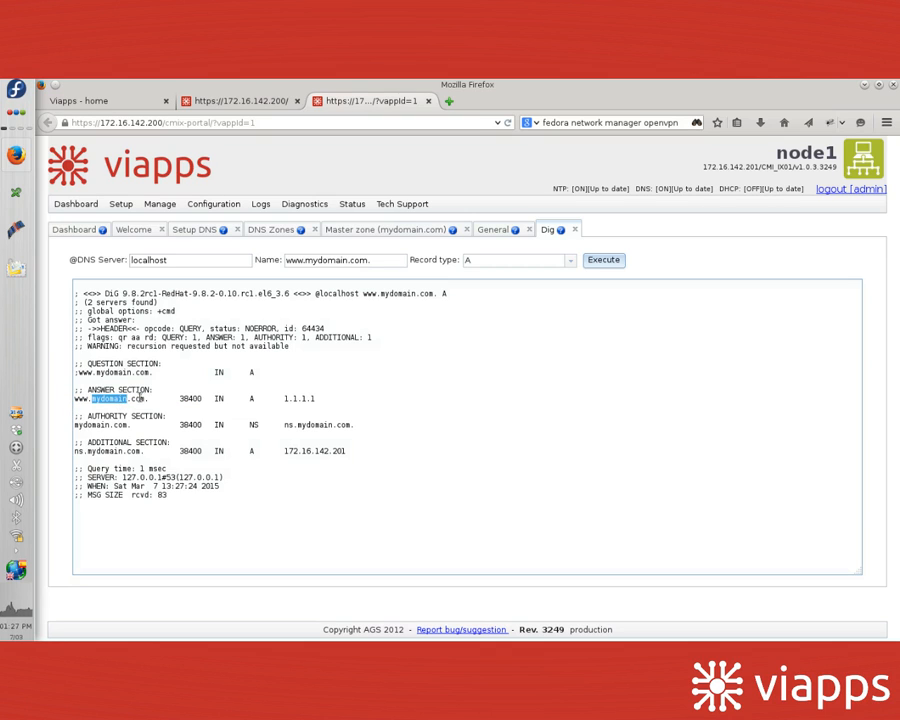
{"action": "left_click_drag", "start_coordinate": [150, 398], "coordinate": [59, 397]}
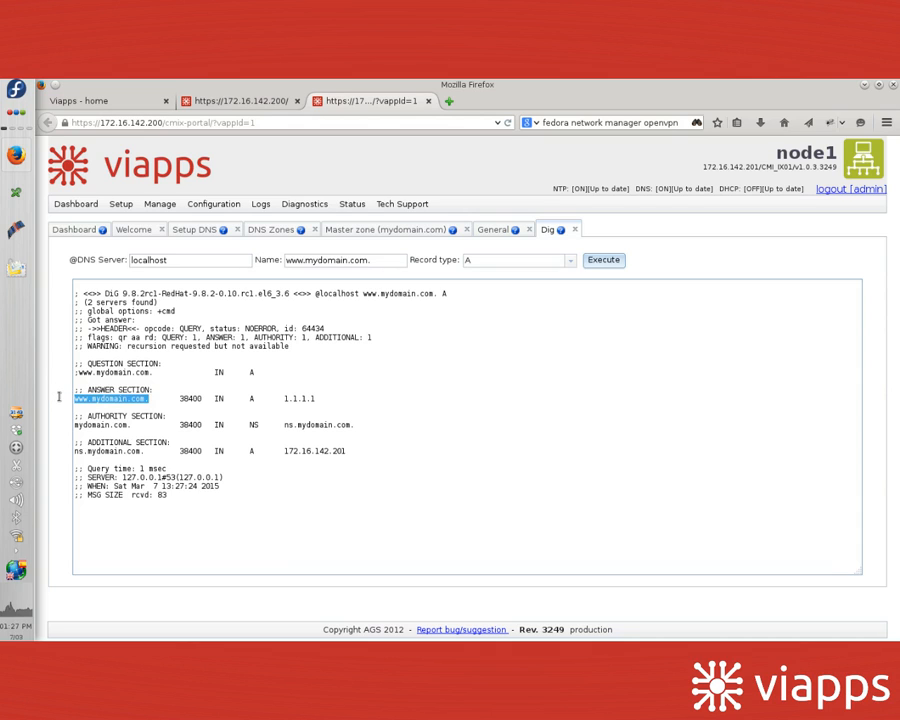